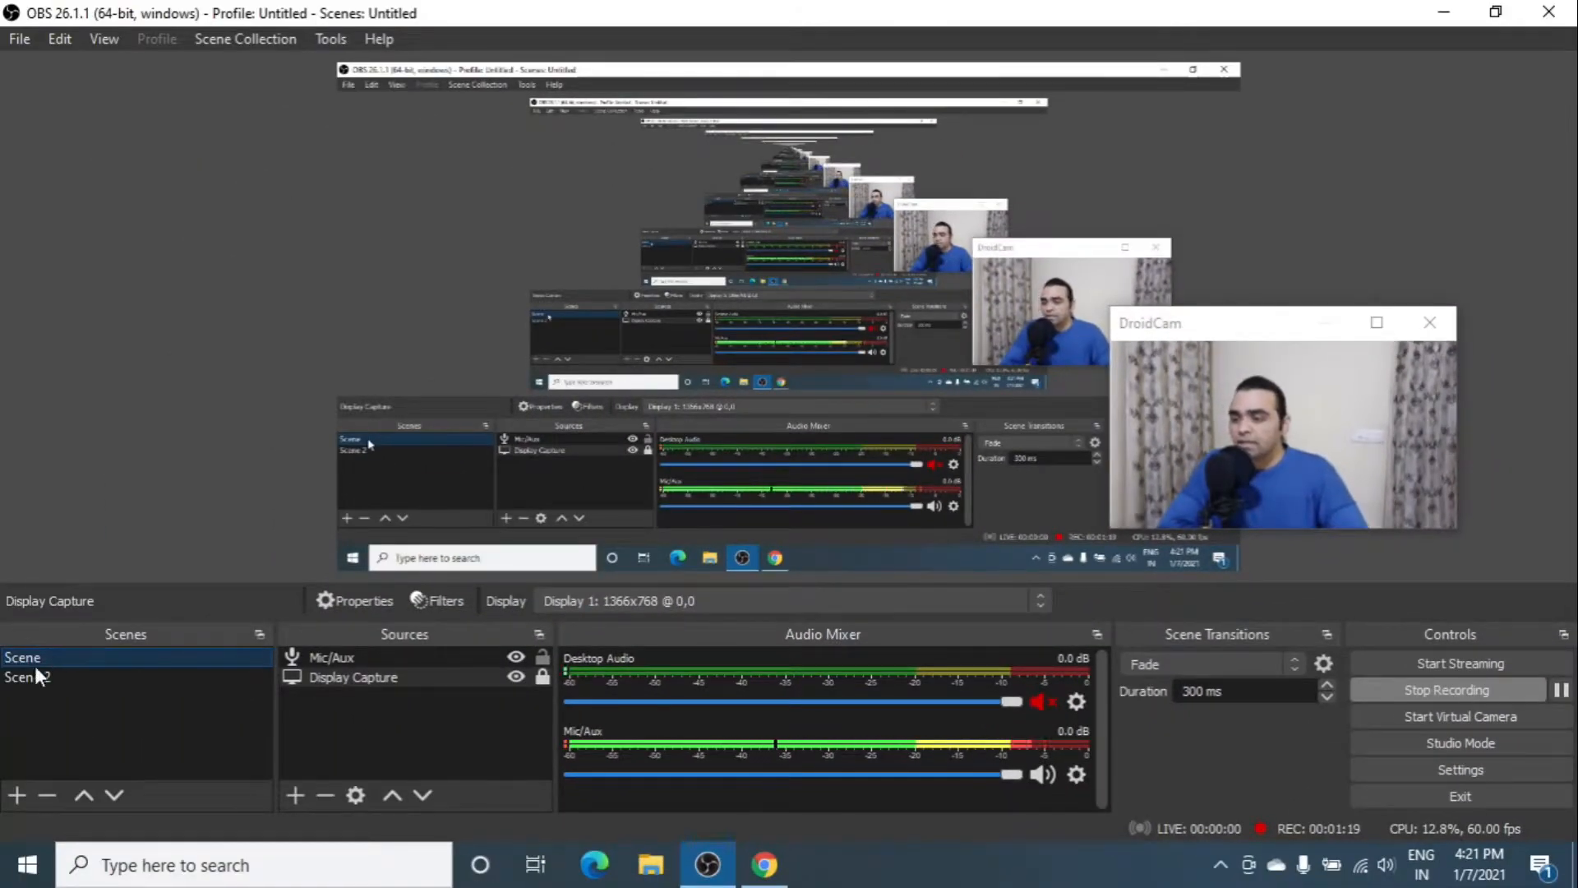
Check which device is set in the Mic/Aux source's properties, then close them without changes
{"action": "left_click", "coordinate": [349, 659]}
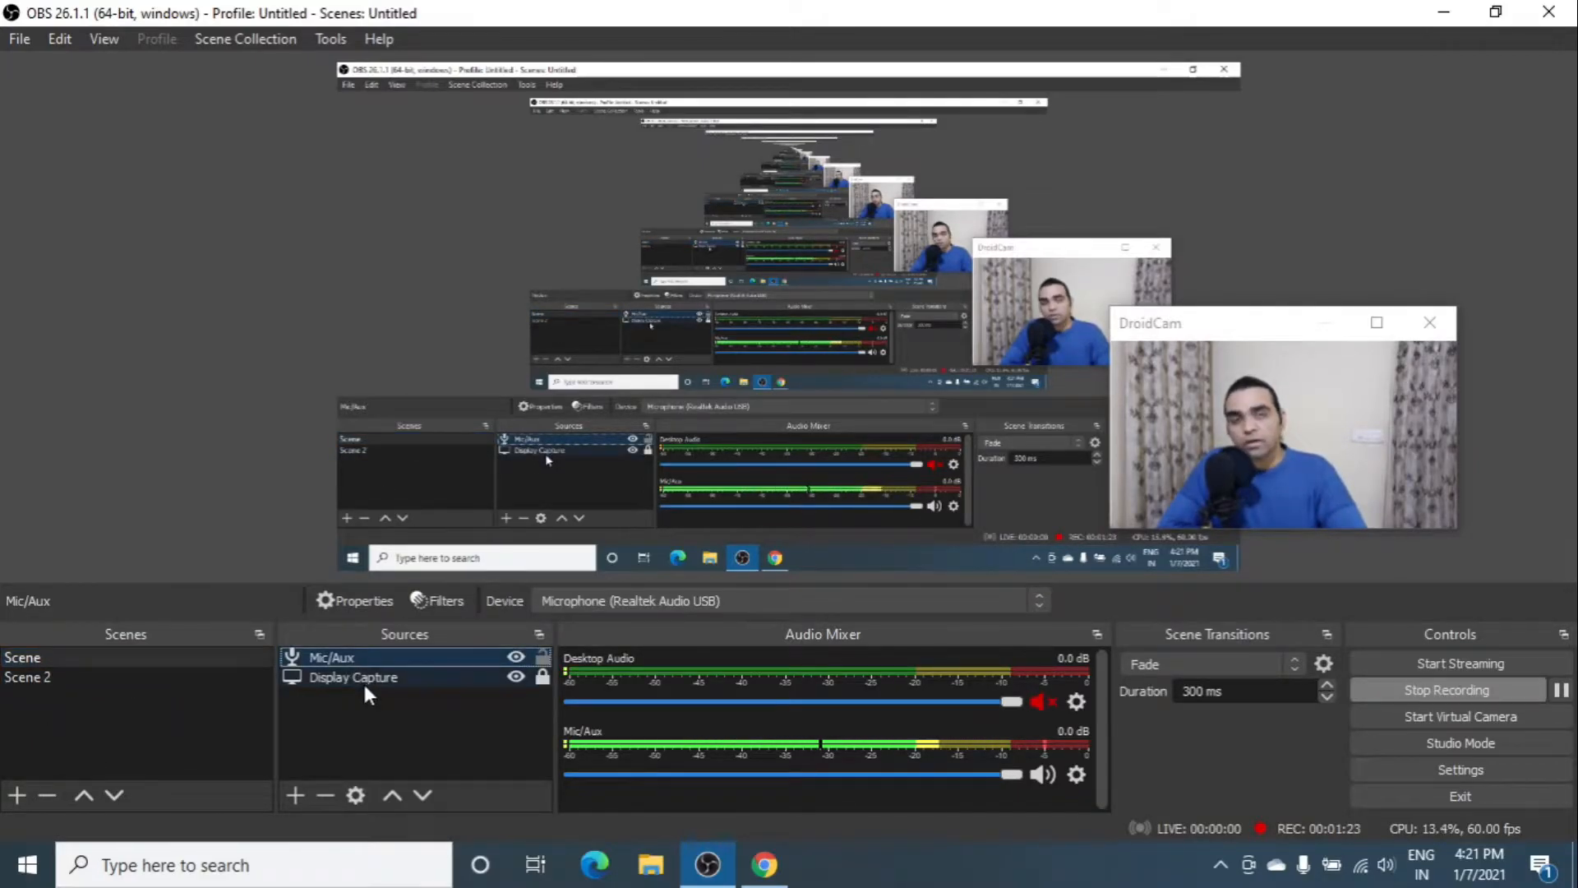
{"action": "double_click", "coordinate": [365, 656]}
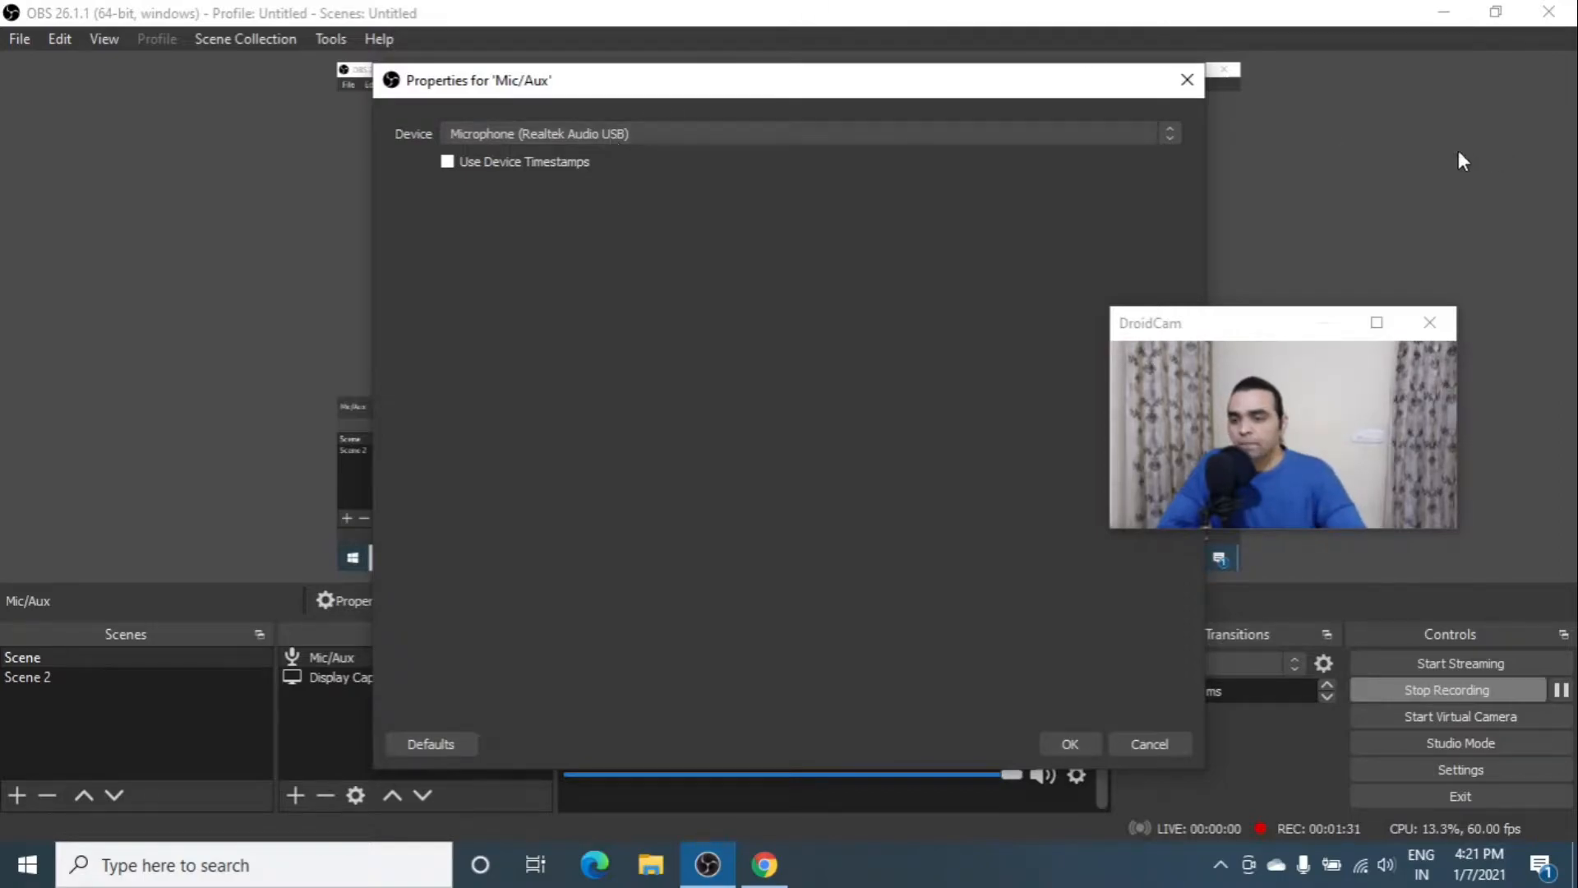
{"action": "left_click", "coordinate": [1187, 80]}
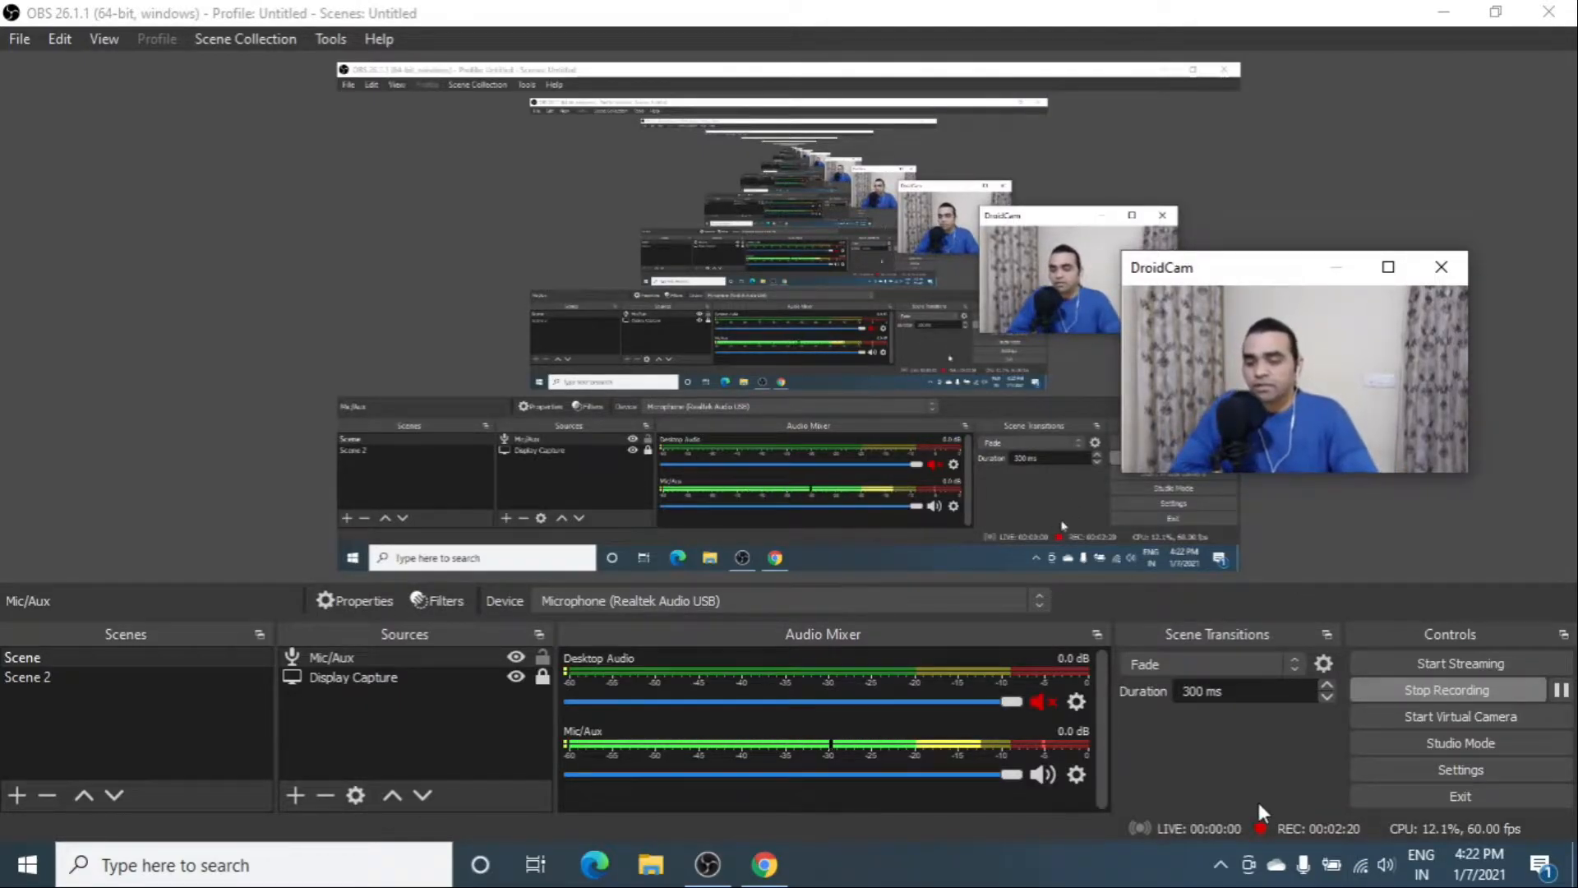
Review the sync offset and audio monitoring settings for Mic/Aux in Advanced Audio Properties
{"action": "left_click", "coordinate": [1077, 704]}
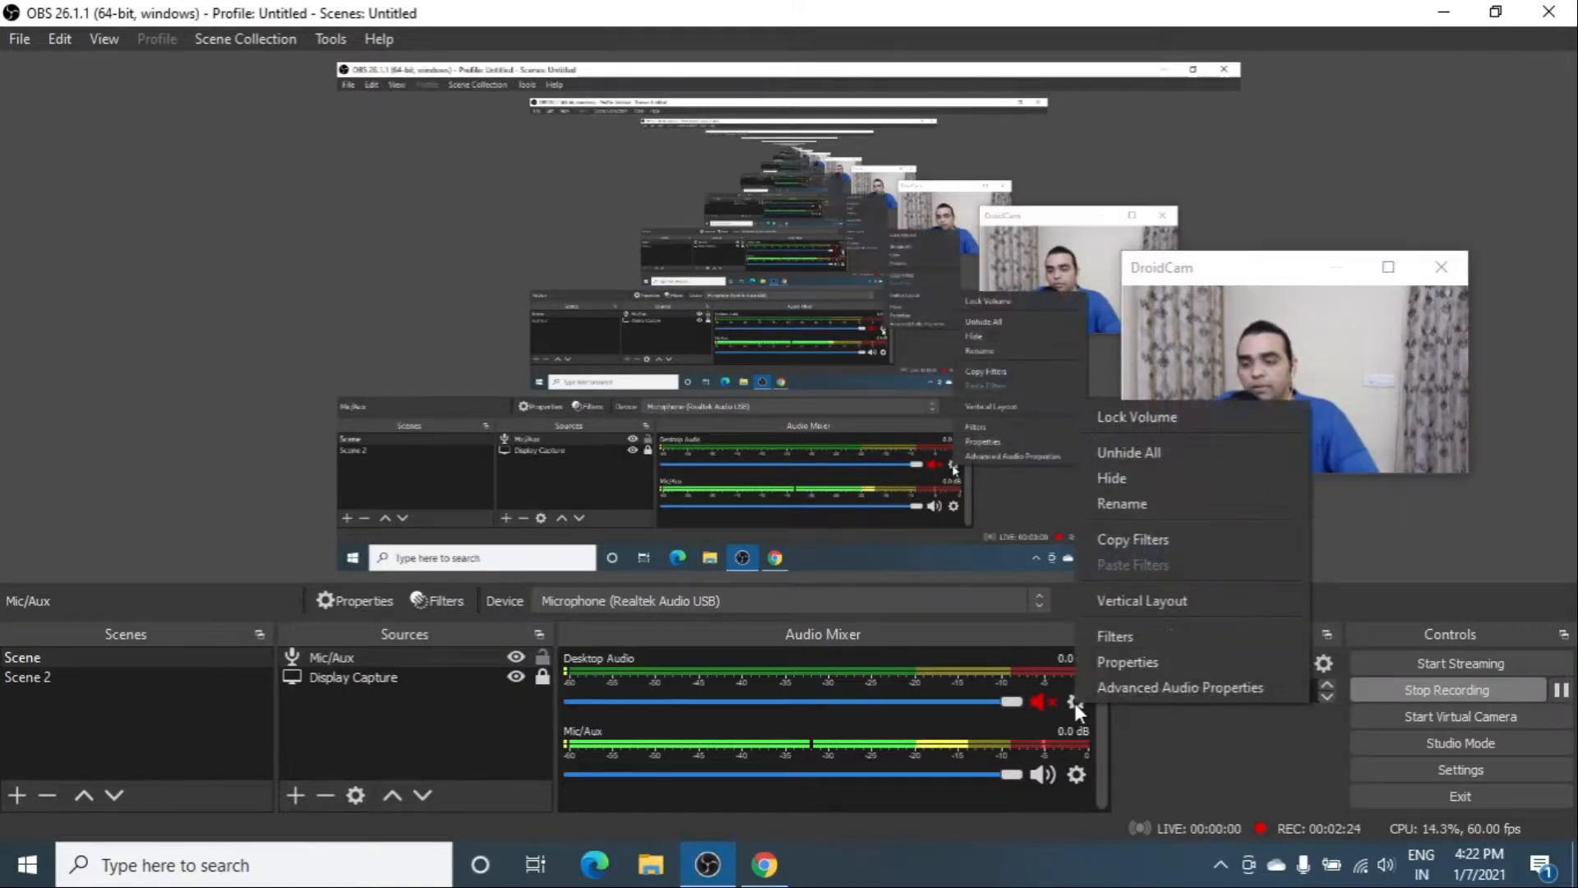
{"action": "left_click", "coordinate": [1126, 684]}
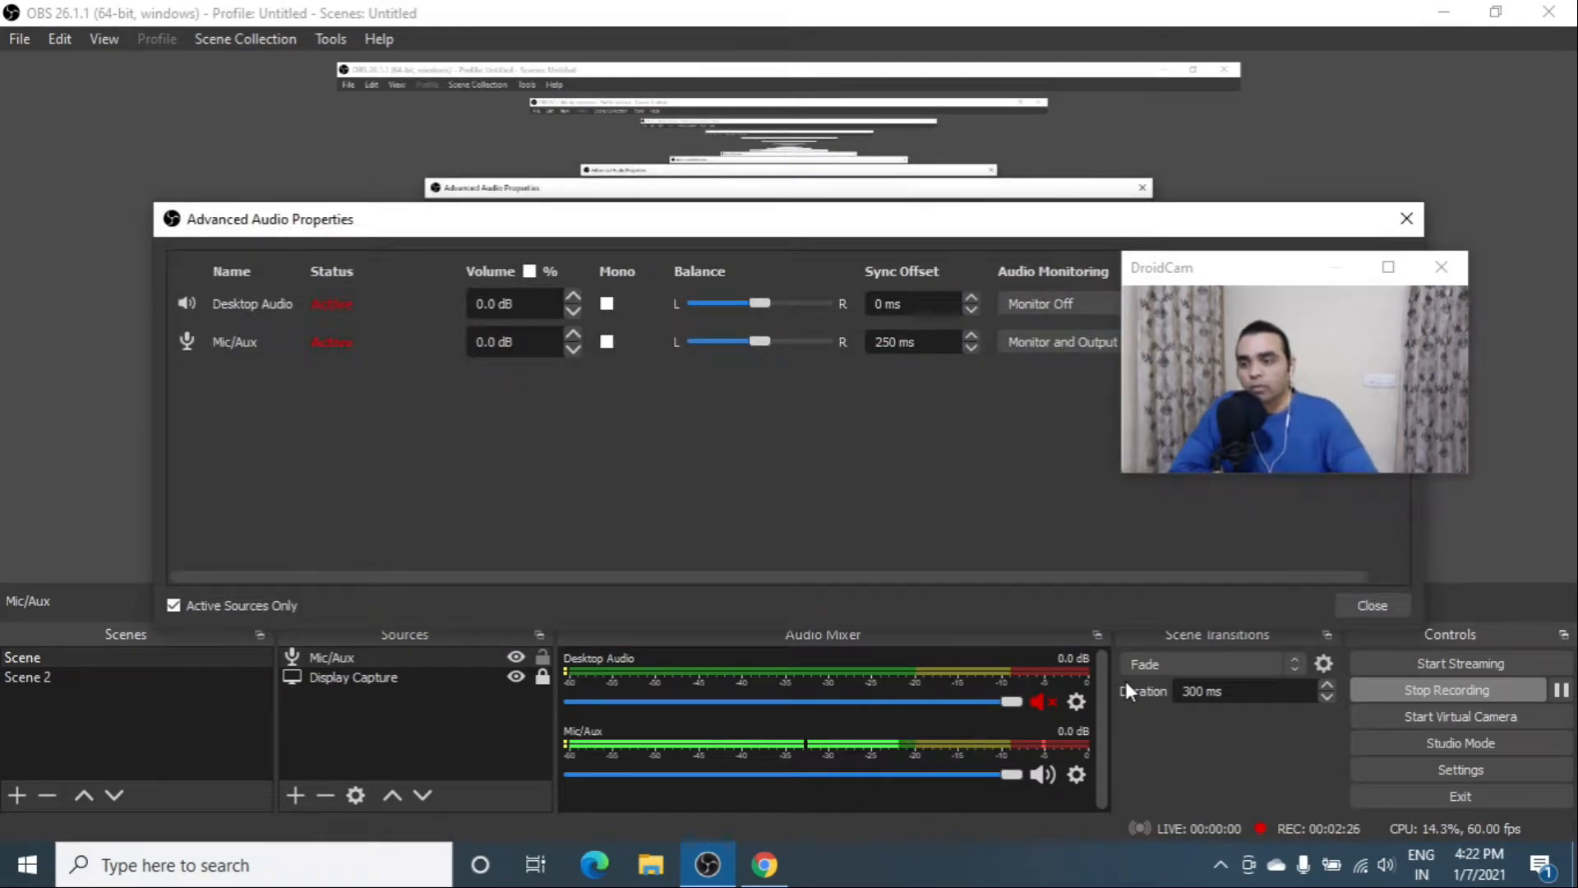
{"action": "left_click_drag", "start_coordinate": [923, 226], "coordinate": [786, 142]}
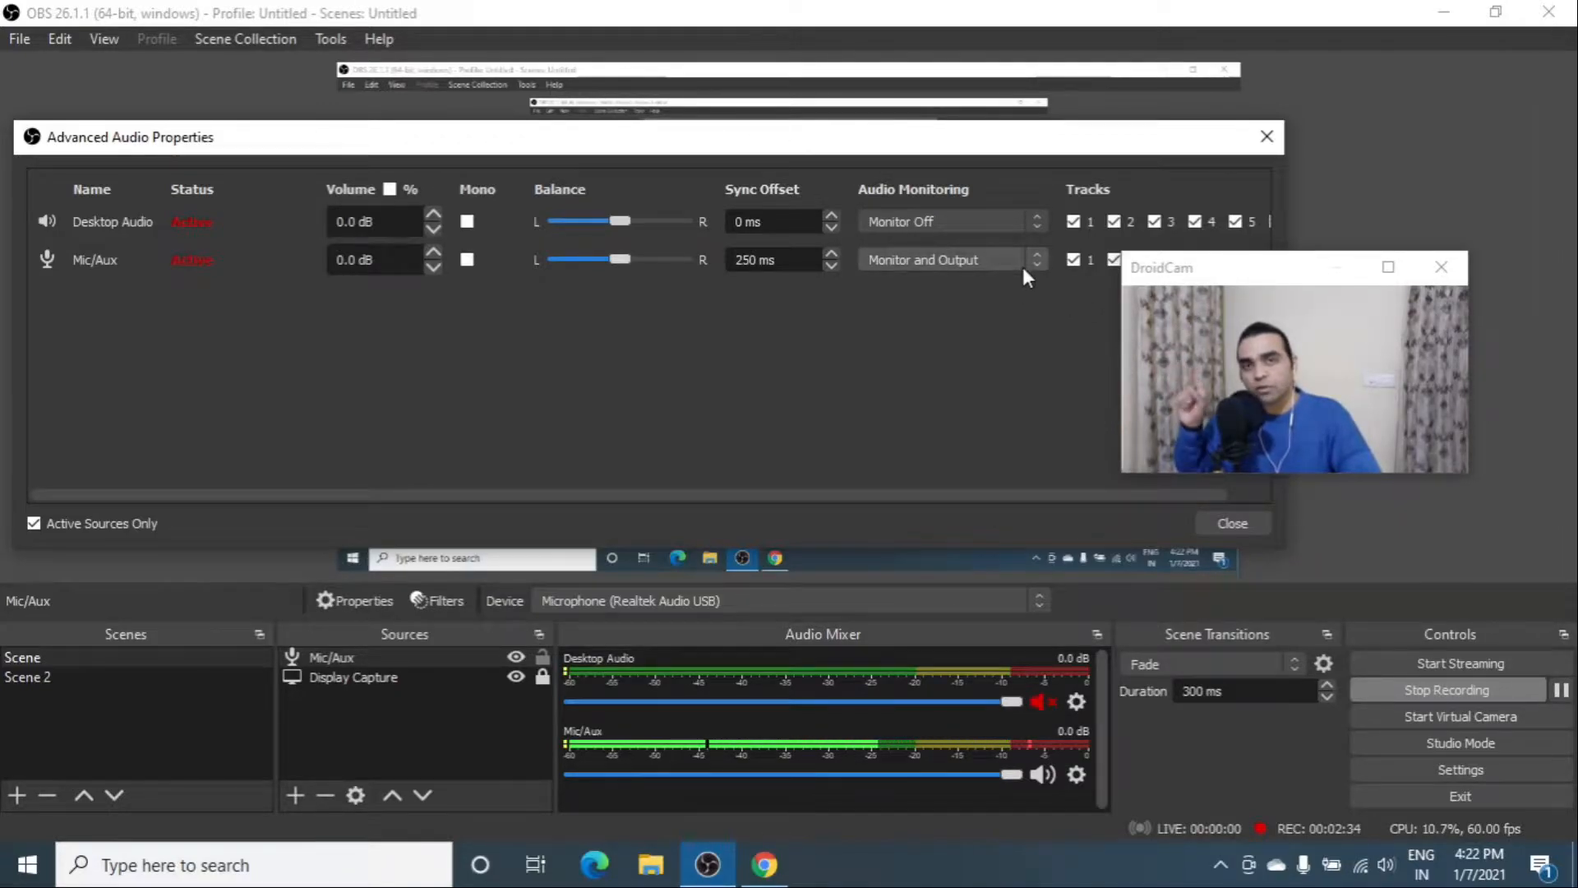
{"action": "left_click", "coordinate": [1267, 137]}
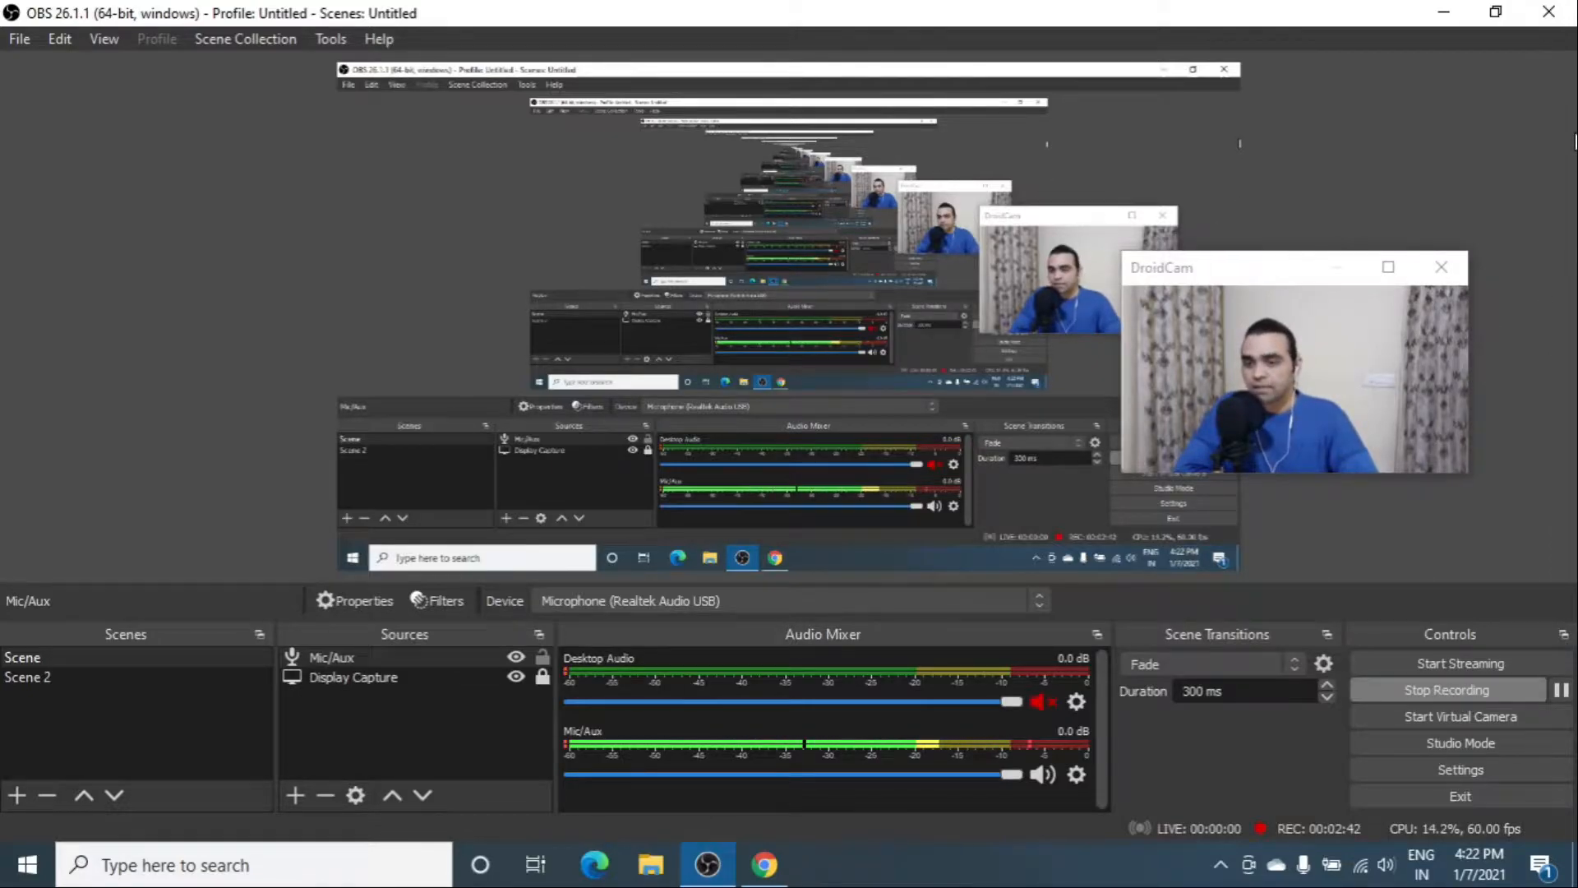
Add a Gain filter with its default name to the Mic/Aux source
{"action": "right_click", "coordinate": [342, 659]}
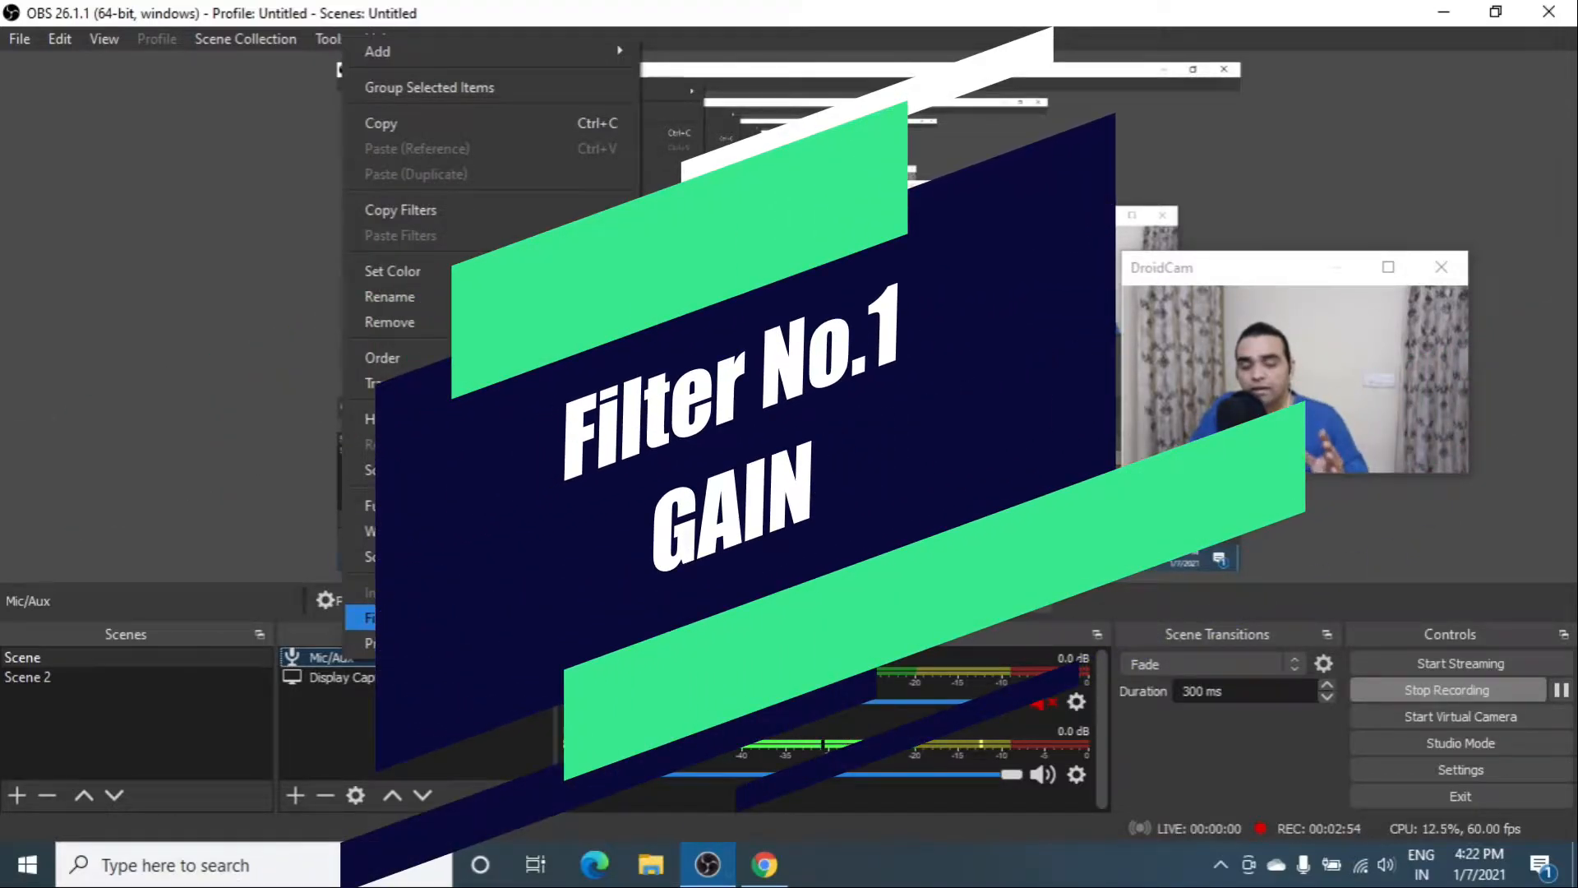
{"action": "left_click", "coordinate": [386, 618]}
{"action": "left_click_drag", "start_coordinate": [297, 6], "coordinate": [384, 138]}
{"action": "left_click_drag", "start_coordinate": [592, 158], "coordinate": [492, 66]}
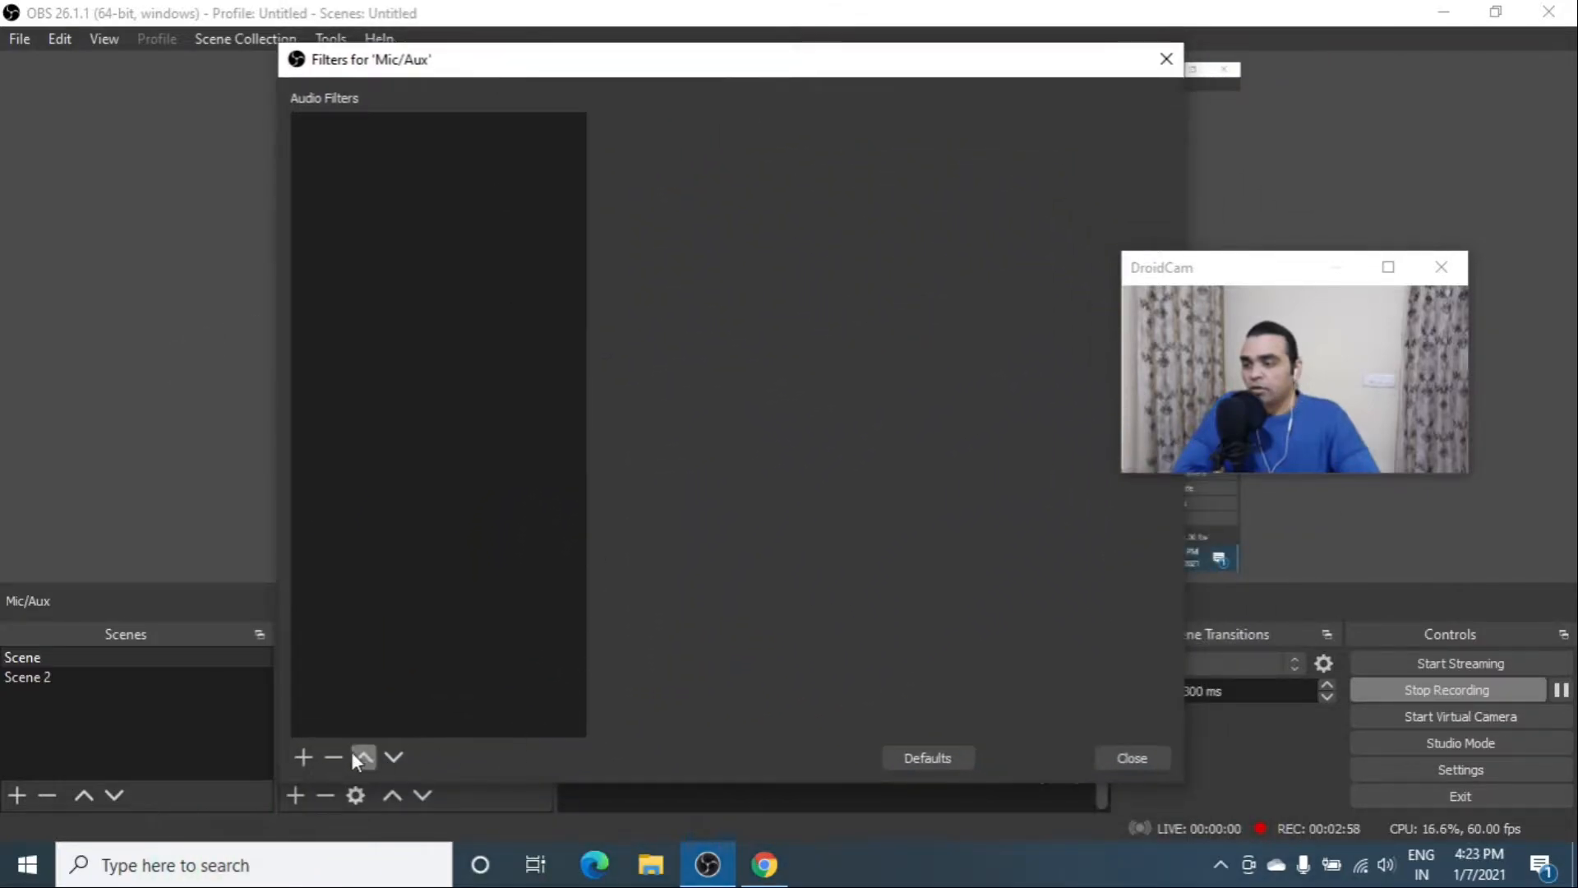
{"action": "left_click", "coordinate": [305, 759]}
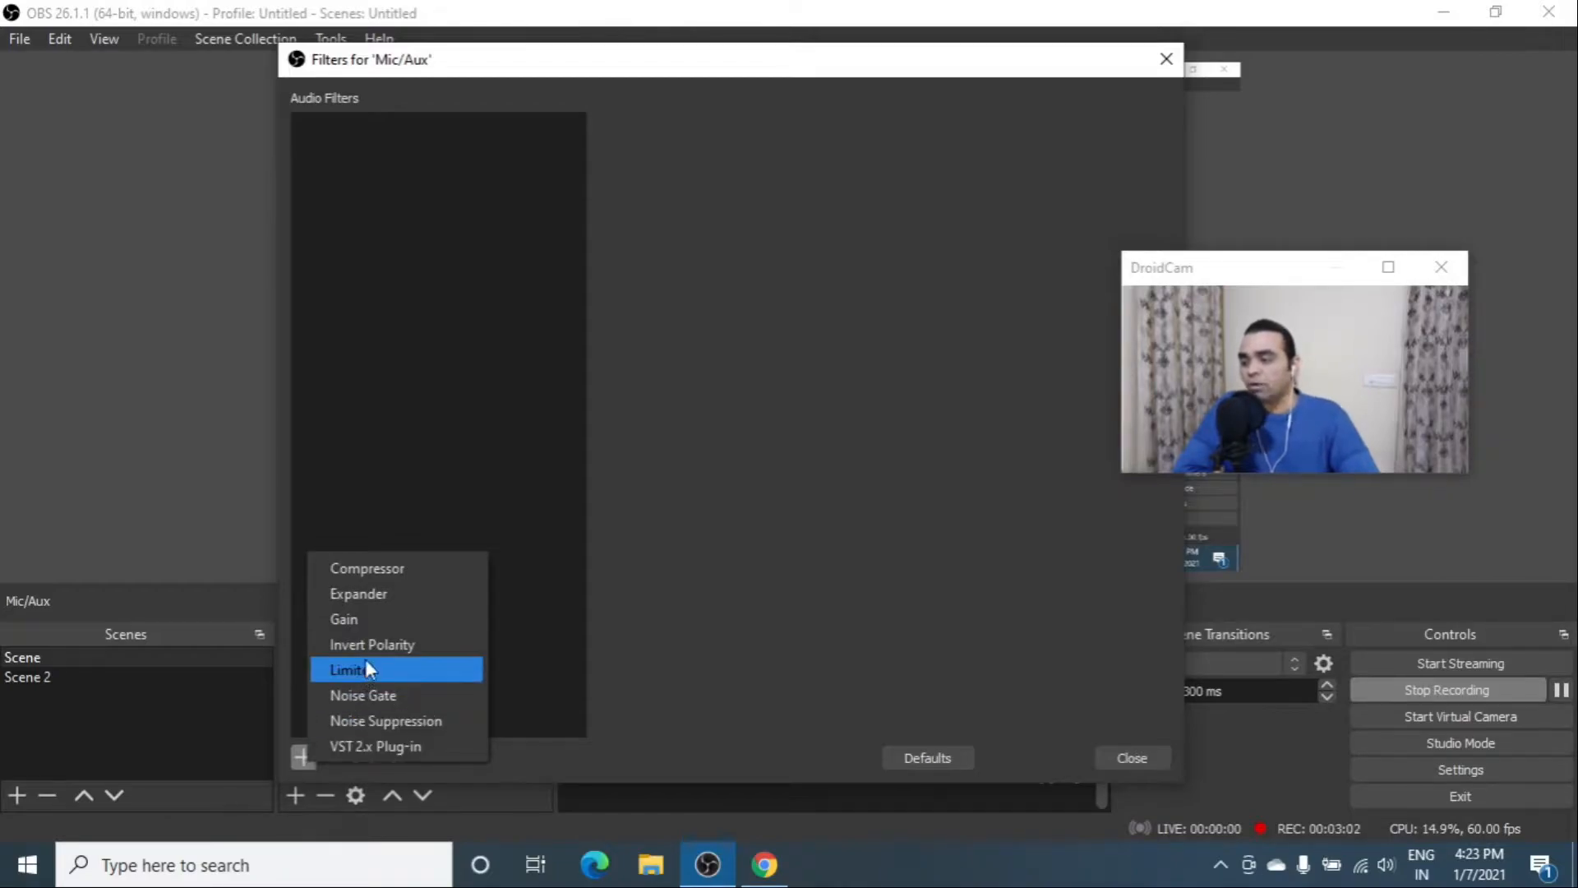
{"action": "left_click", "coordinate": [365, 623]}
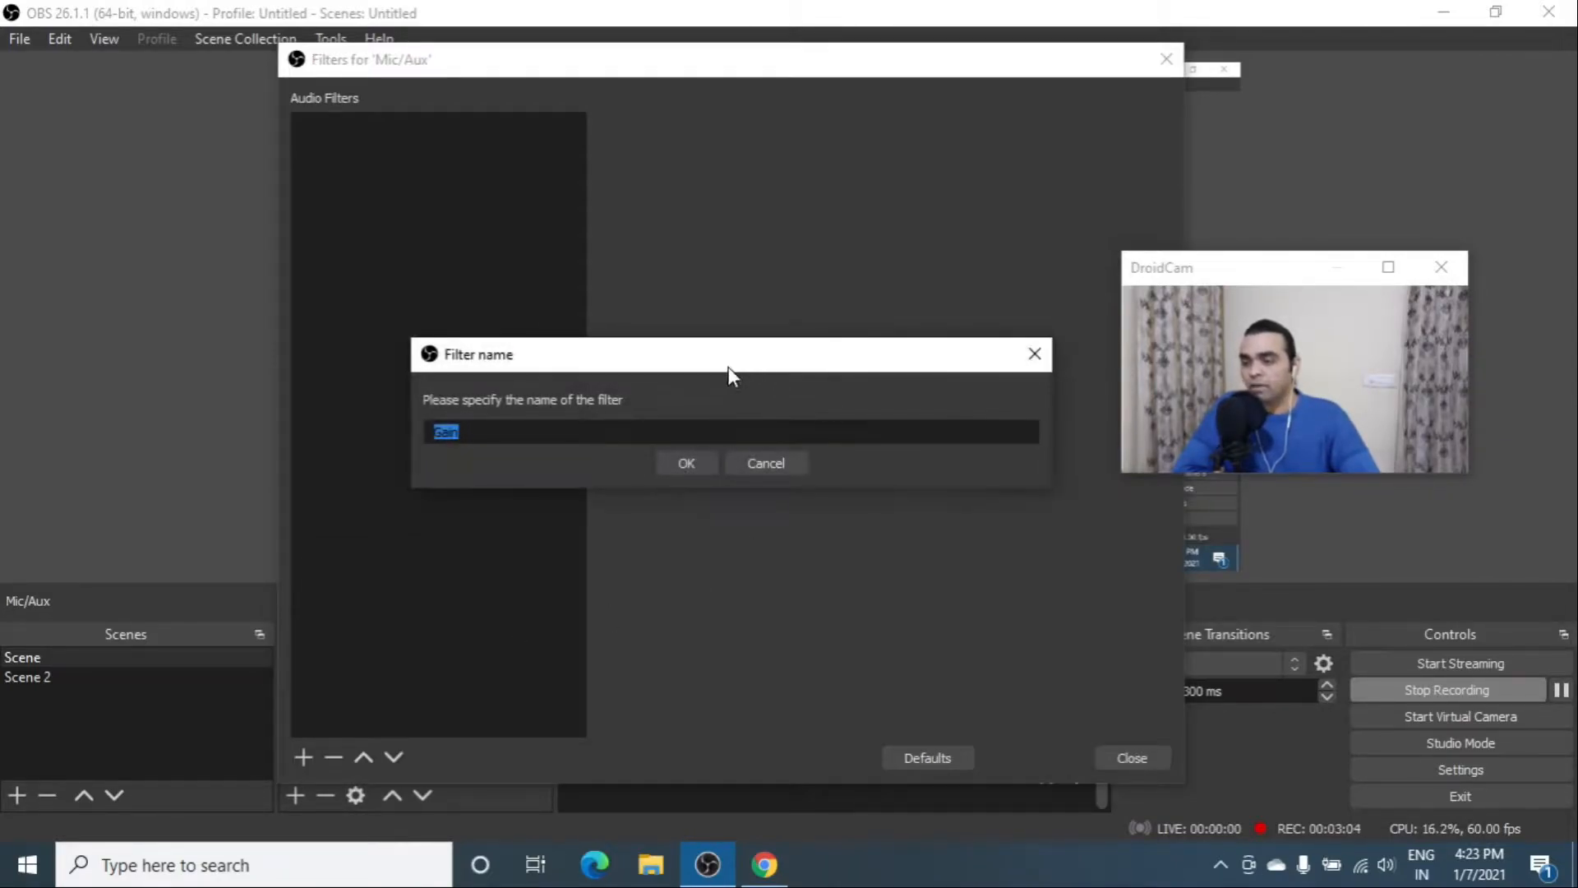
{"action": "left_click", "coordinate": [693, 467]}
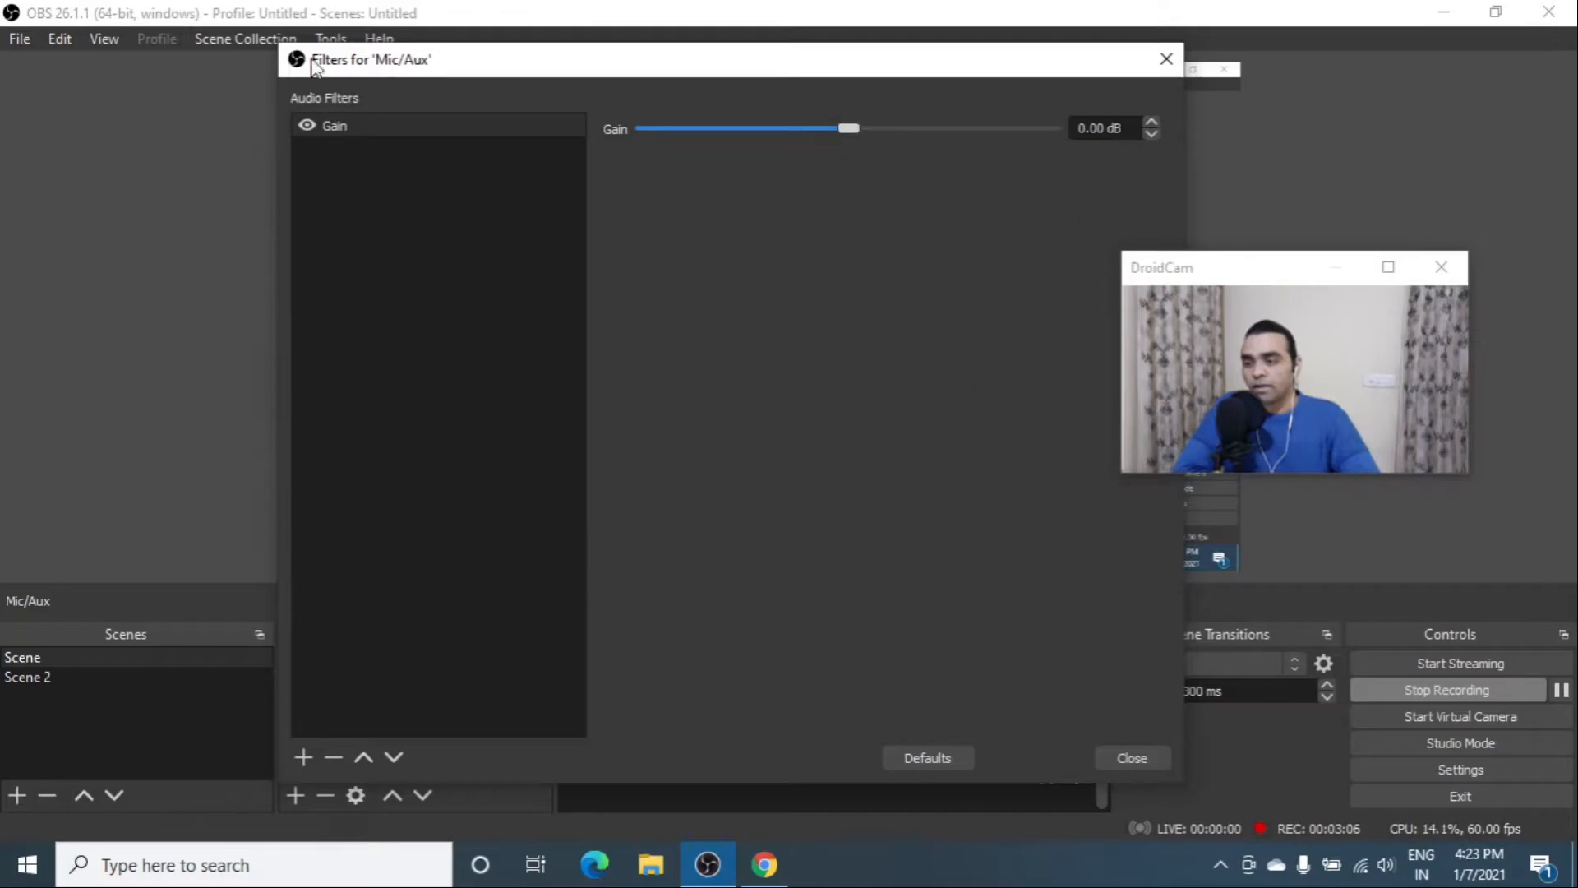
Arrange the windows so the mixer levels show, and set the Gain filter to 4.00 dB
{"action": "left_click_drag", "start_coordinate": [682, 64], "coordinate": [752, 235]}
{"action": "left_click_drag", "start_coordinate": [1249, 269], "coordinate": [1261, 594]}
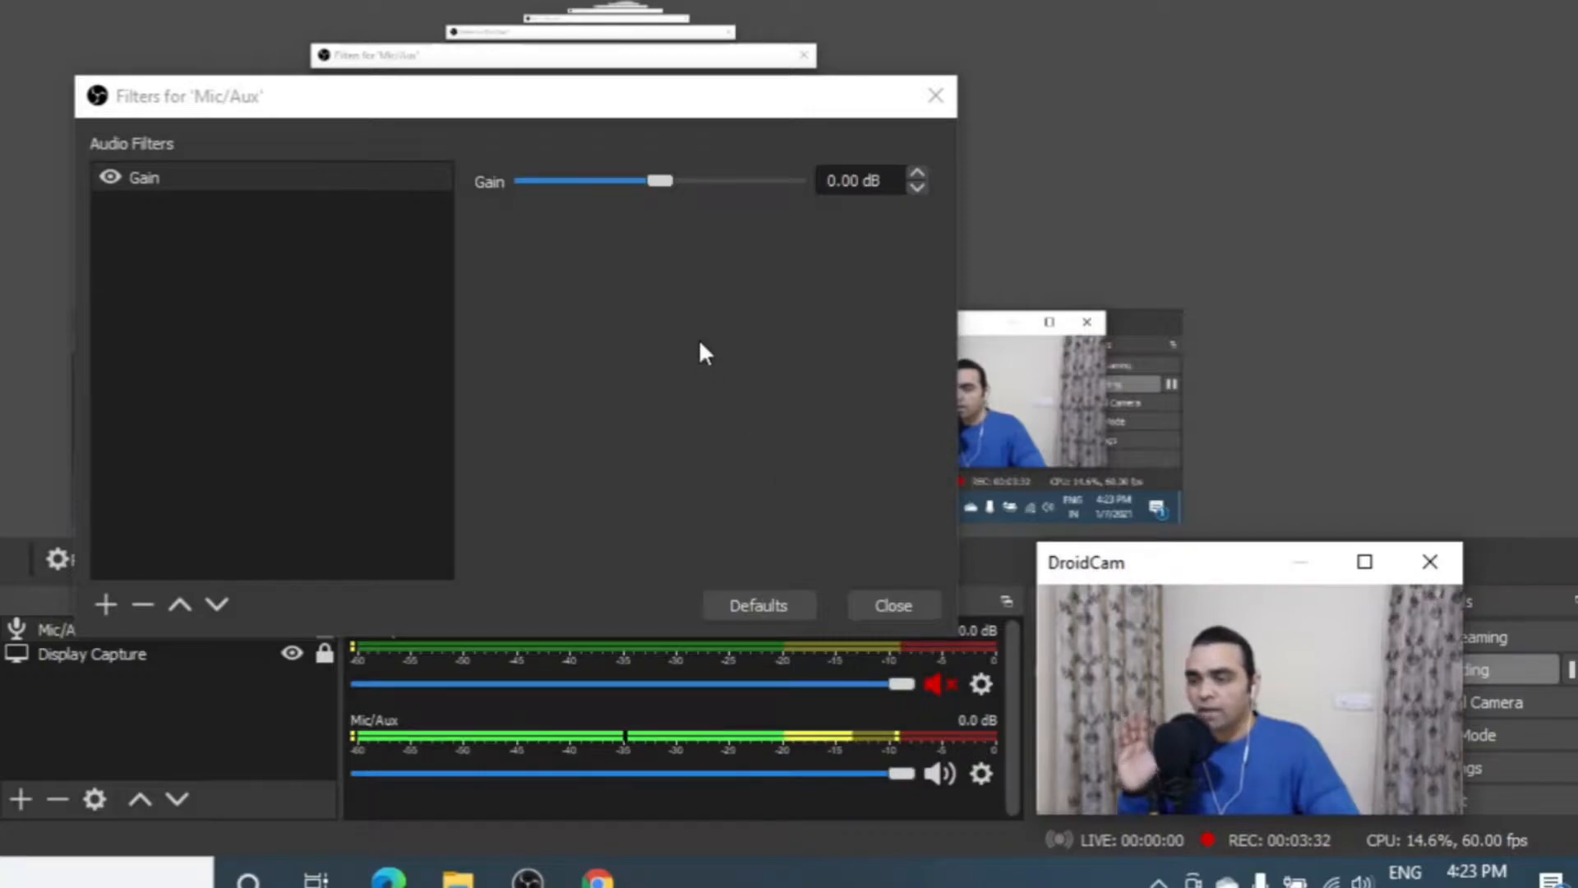
{"action": "left_click", "coordinate": [660, 182]}
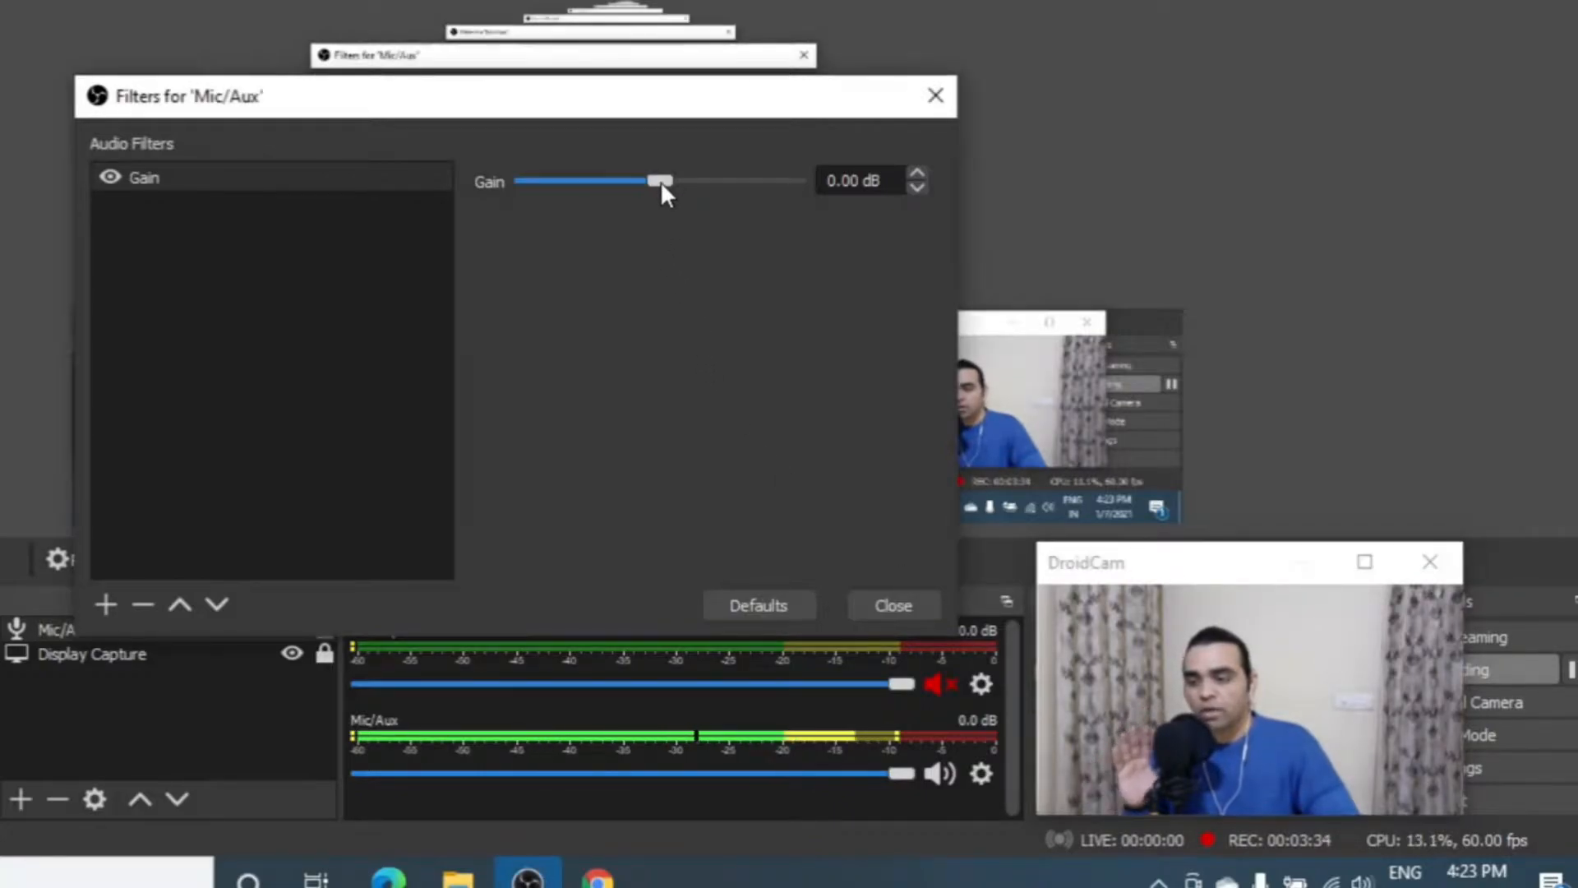
{"action": "mouse_move", "coordinate": [661, 184]}
{"action": "left_mouse_down"}
{"action": "mouse_move", "coordinate": [702, 186]}
{"action": "mouse_move", "coordinate": [687, 192]}
{"action": "left_mouse_up"}
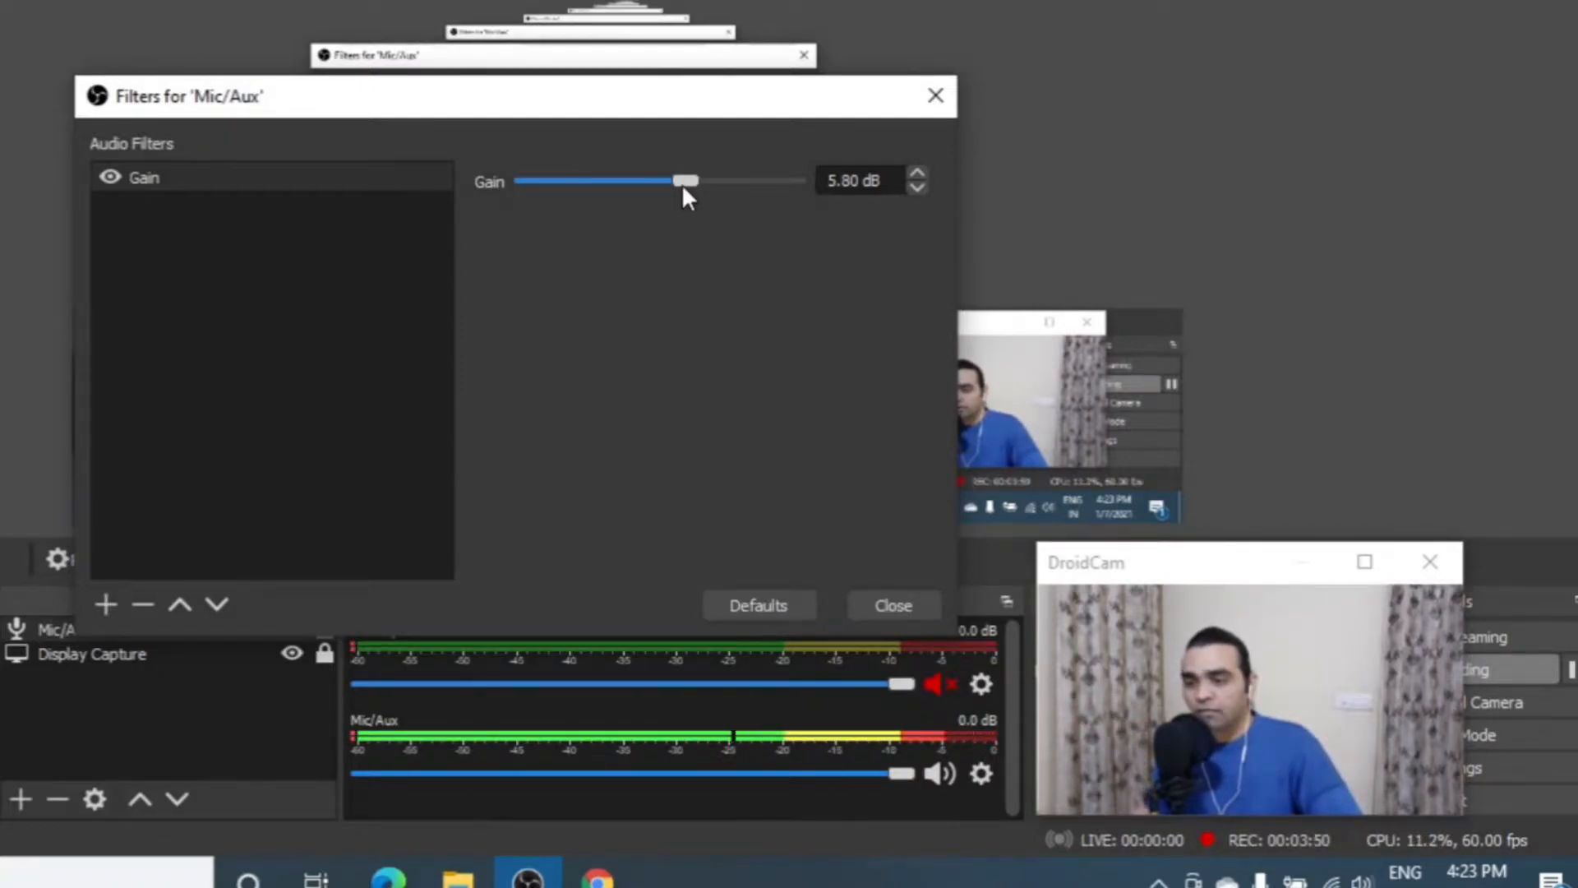
{"action": "left_click_drag", "start_coordinate": [682, 187], "coordinate": [673, 186]}
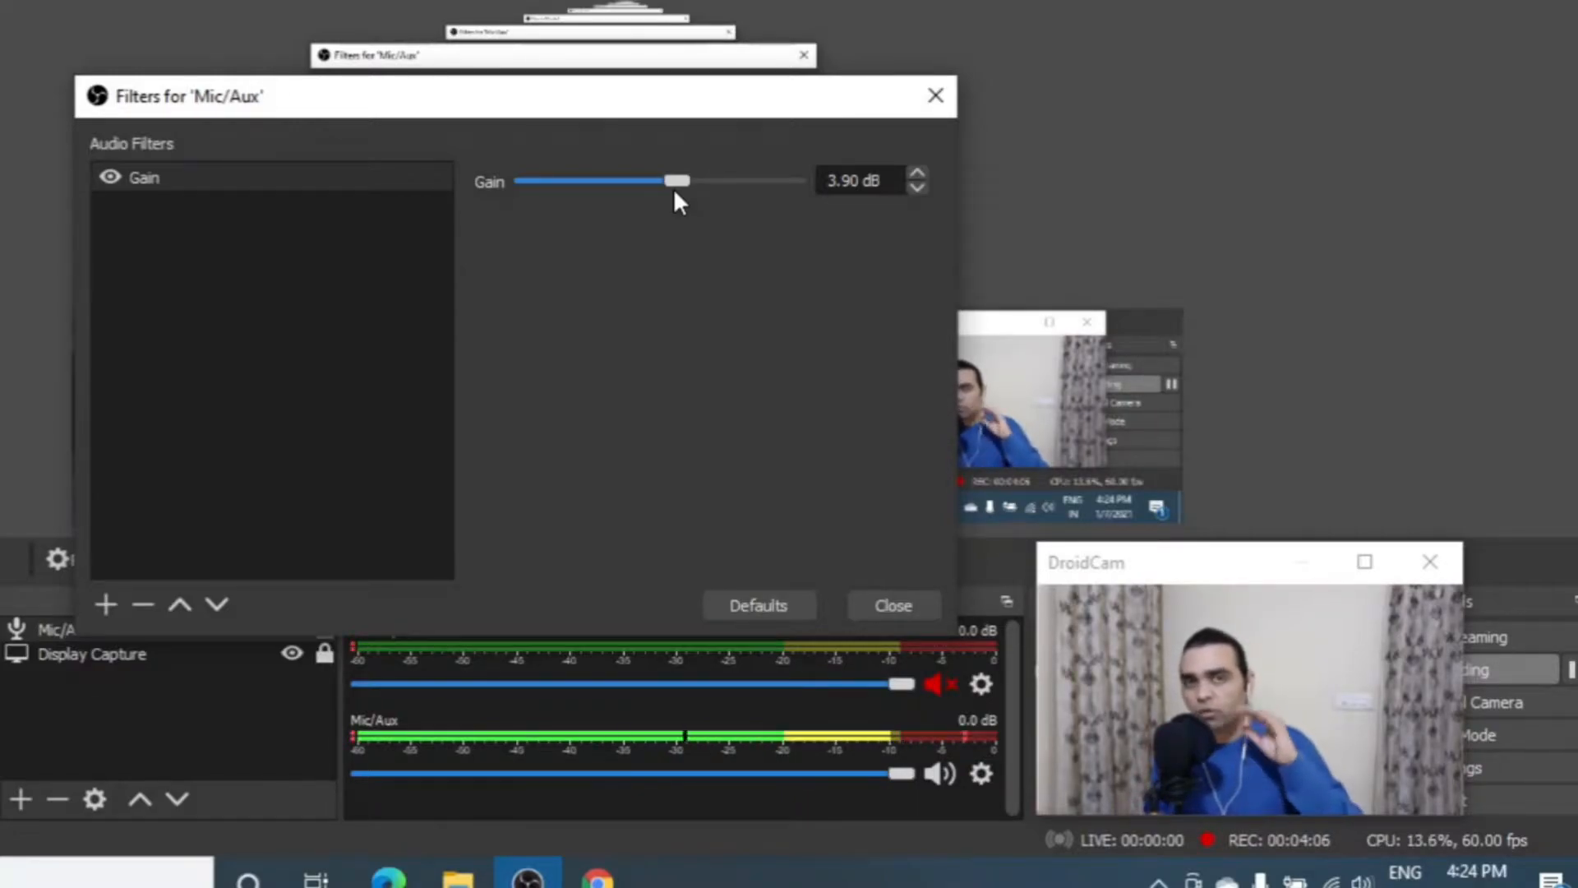
{"action": "left_click", "coordinate": [914, 175]}
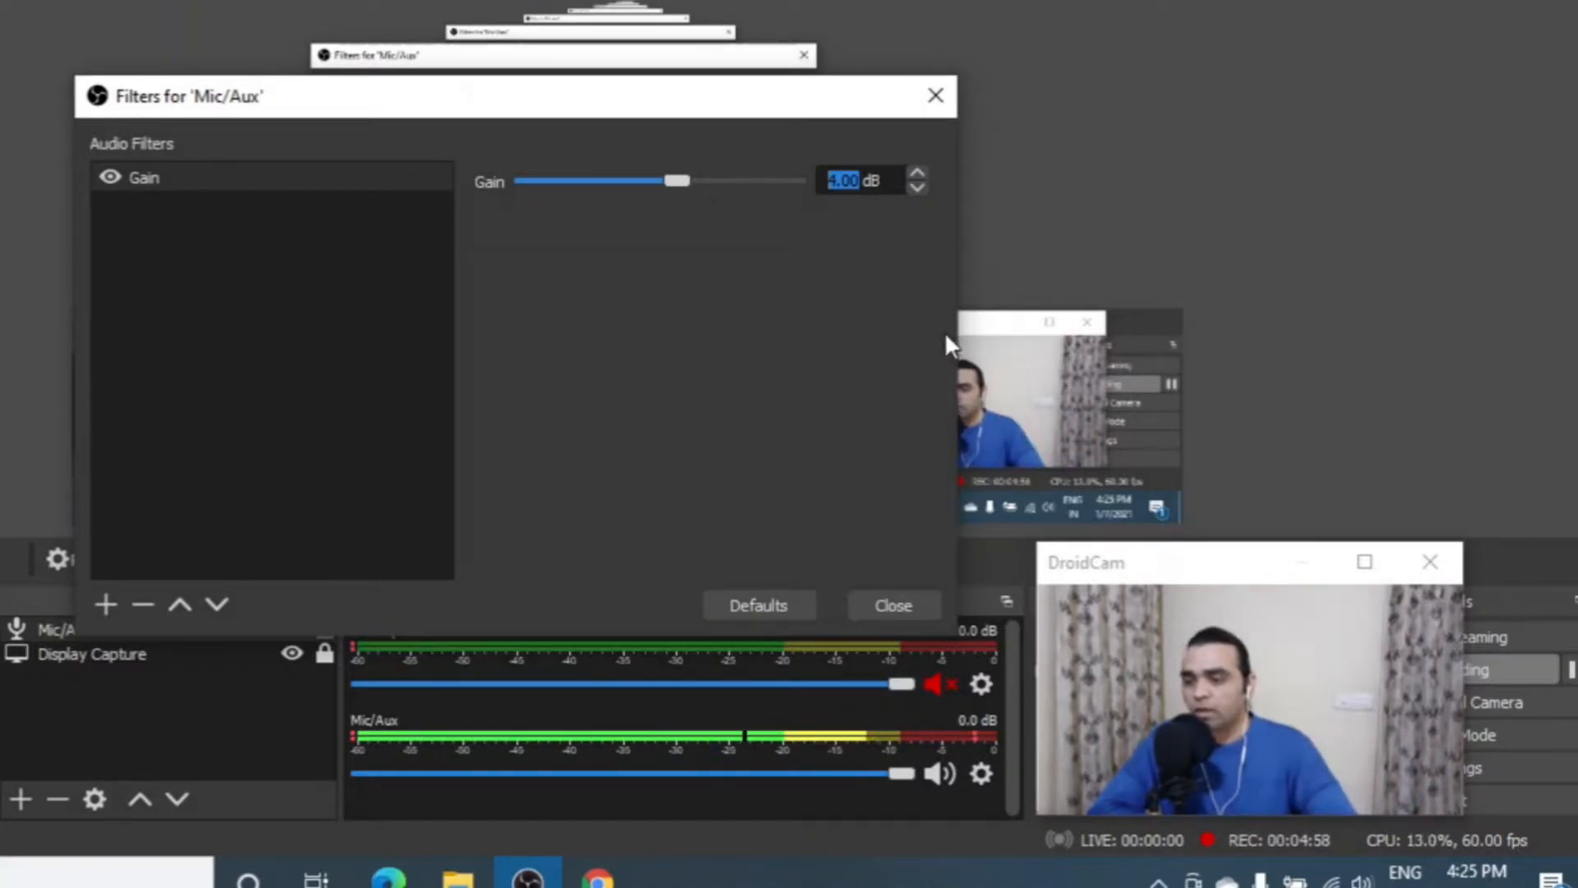
Add a VST 2.x Plug-in filter to Mic/Aux and choose Marvel GEQ as its plug-in
{"action": "left_click", "coordinate": [107, 605]}
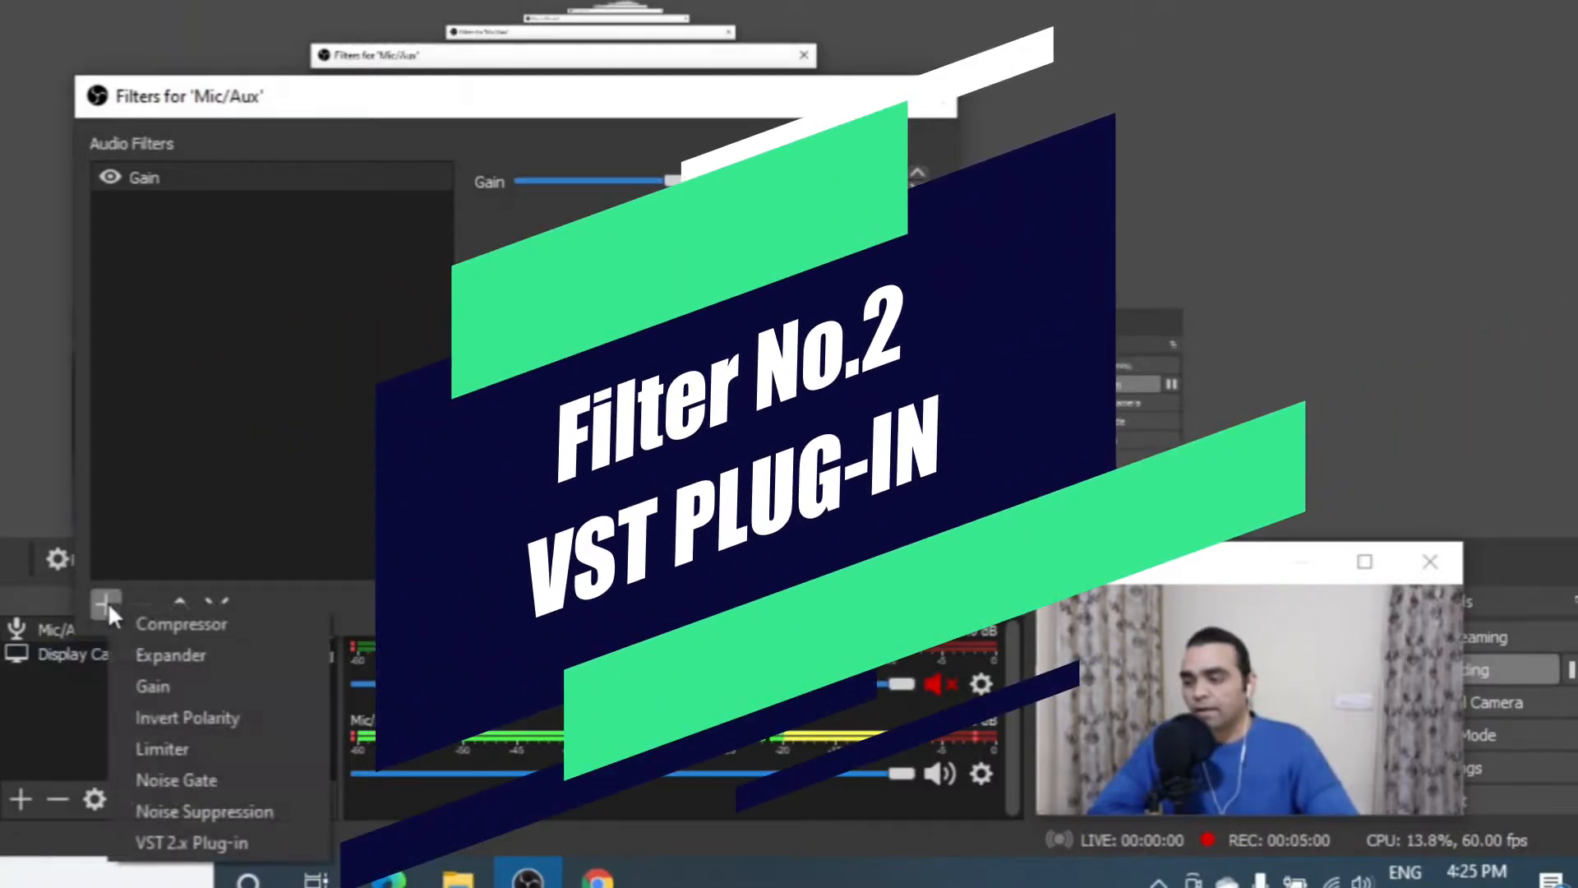
{"action": "left_click", "coordinate": [172, 845]}
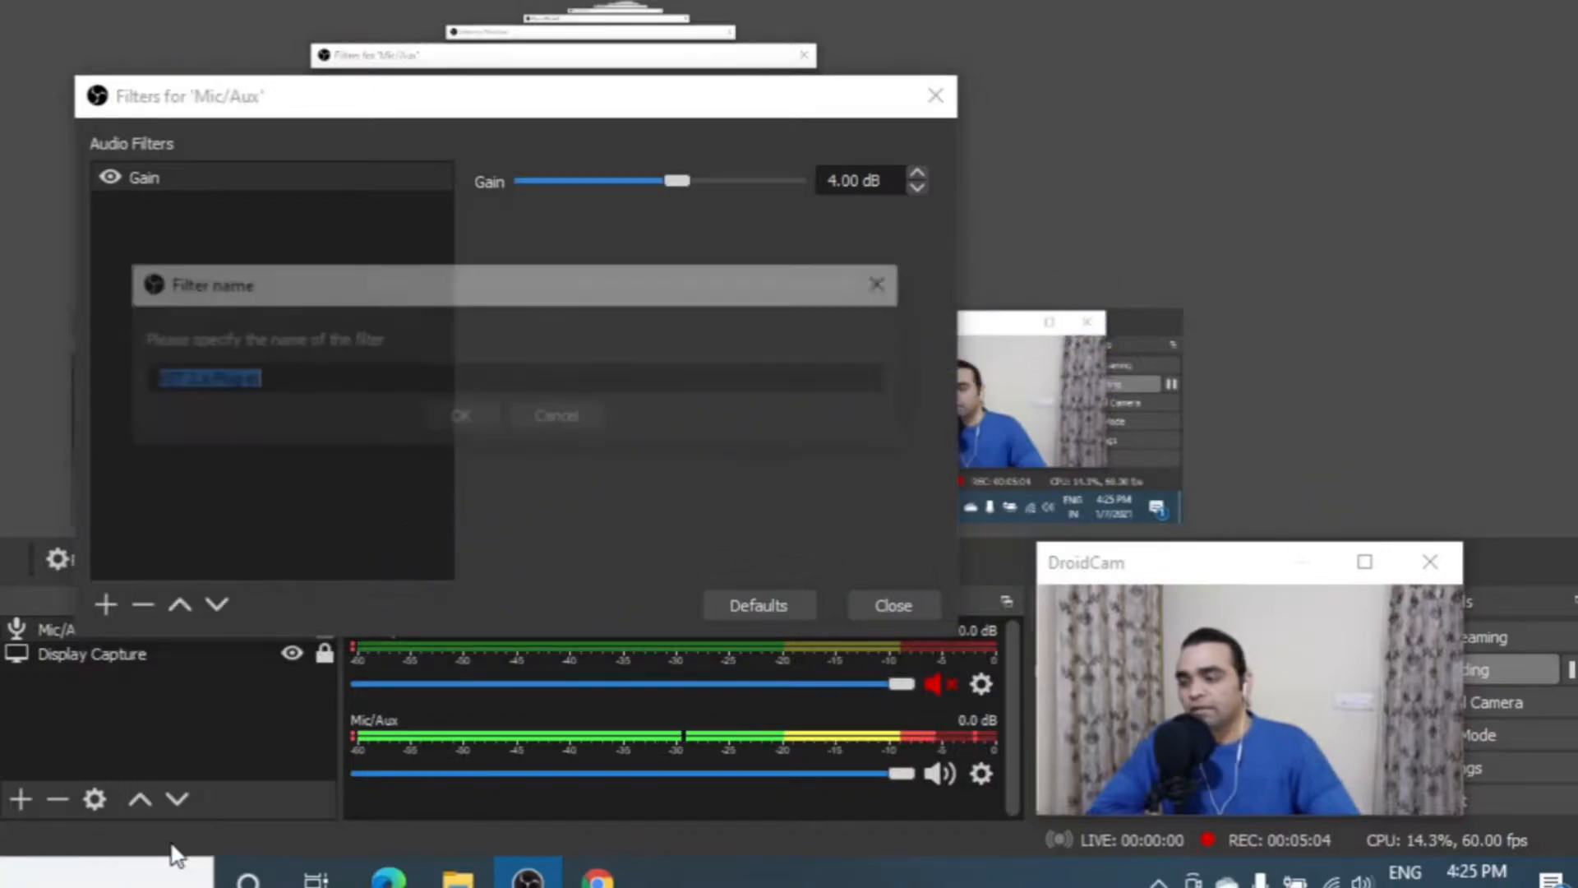
{"action": "left_click", "coordinate": [458, 416]}
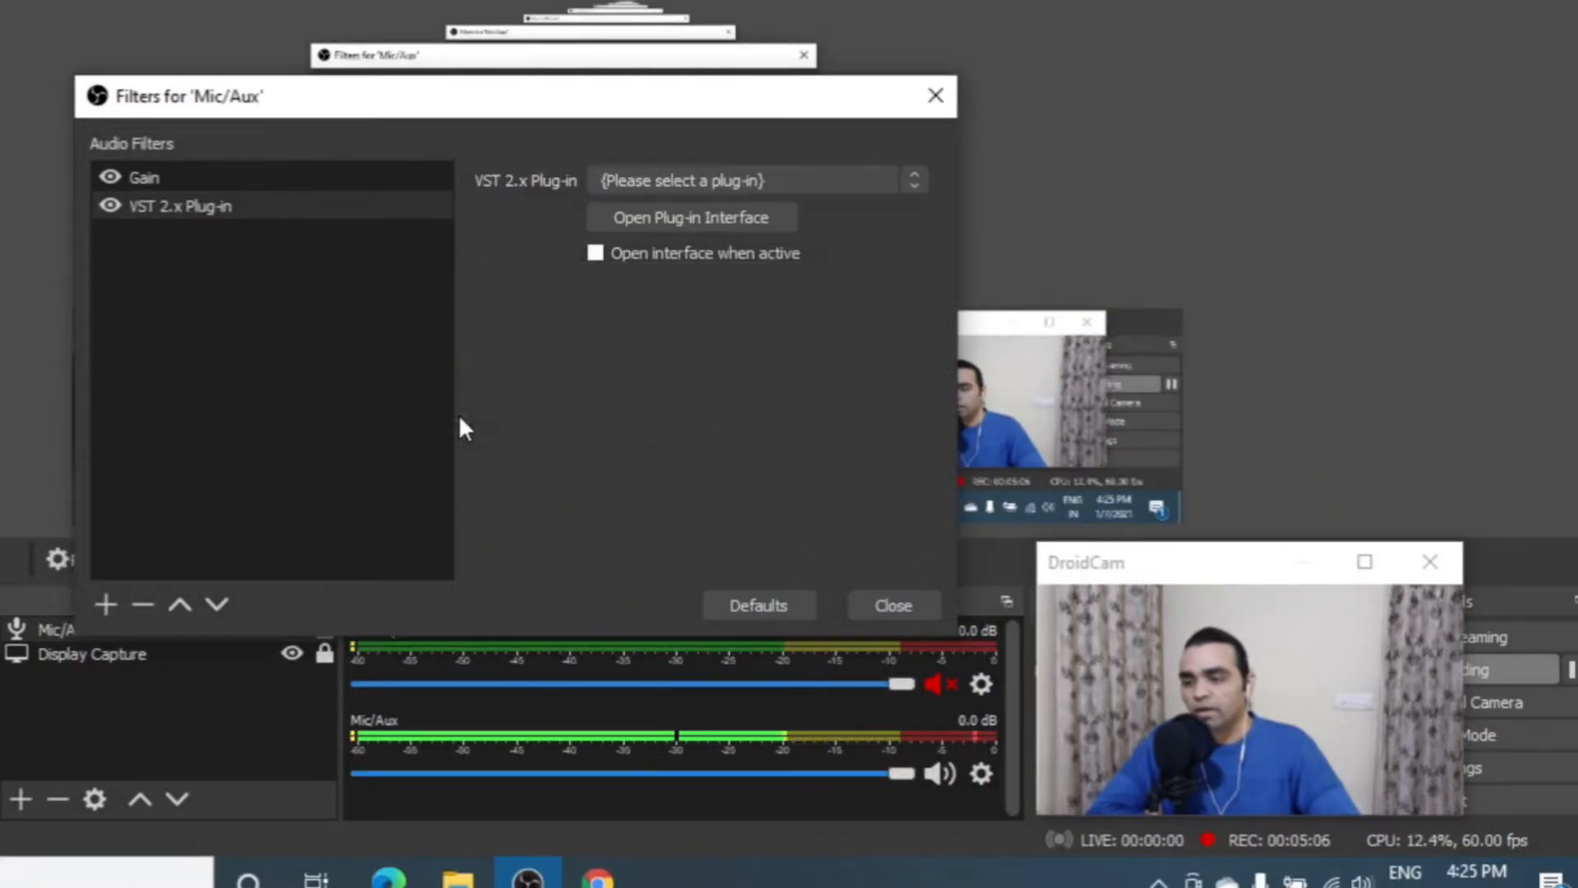
{"action": "left_click", "coordinate": [782, 178]}
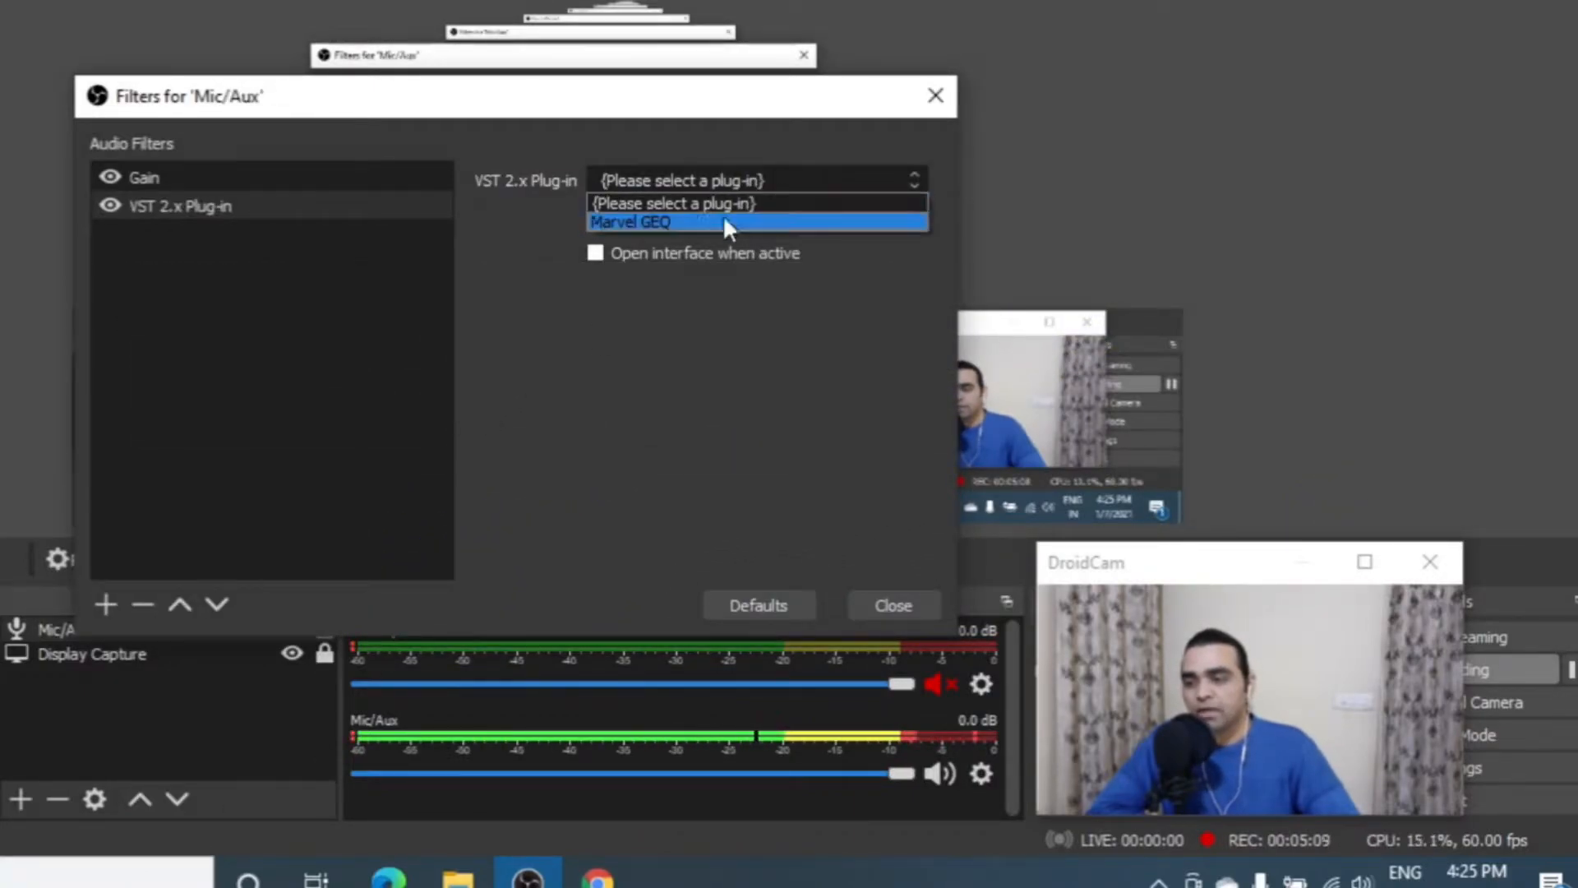
{"action": "left_click", "coordinate": [619, 222]}
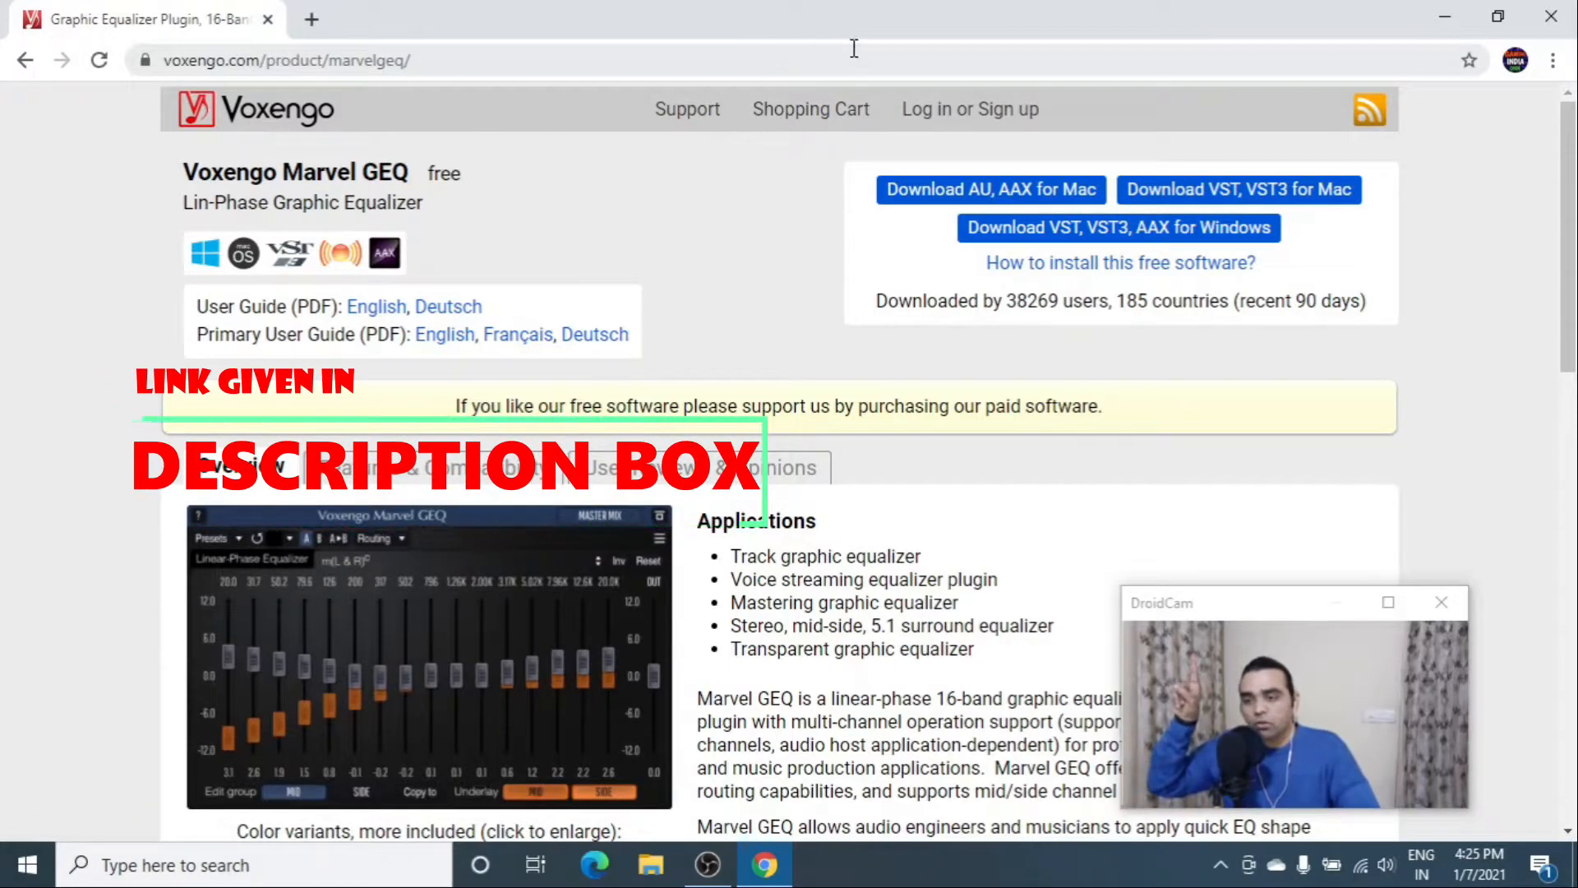
Switch from the Voxengo web page back to OBS and open the Marvel GEQ plug-in interface beside the webcam window
{"action": "left_click_drag", "start_coordinate": [1261, 606], "coordinate": [1162, 618]}
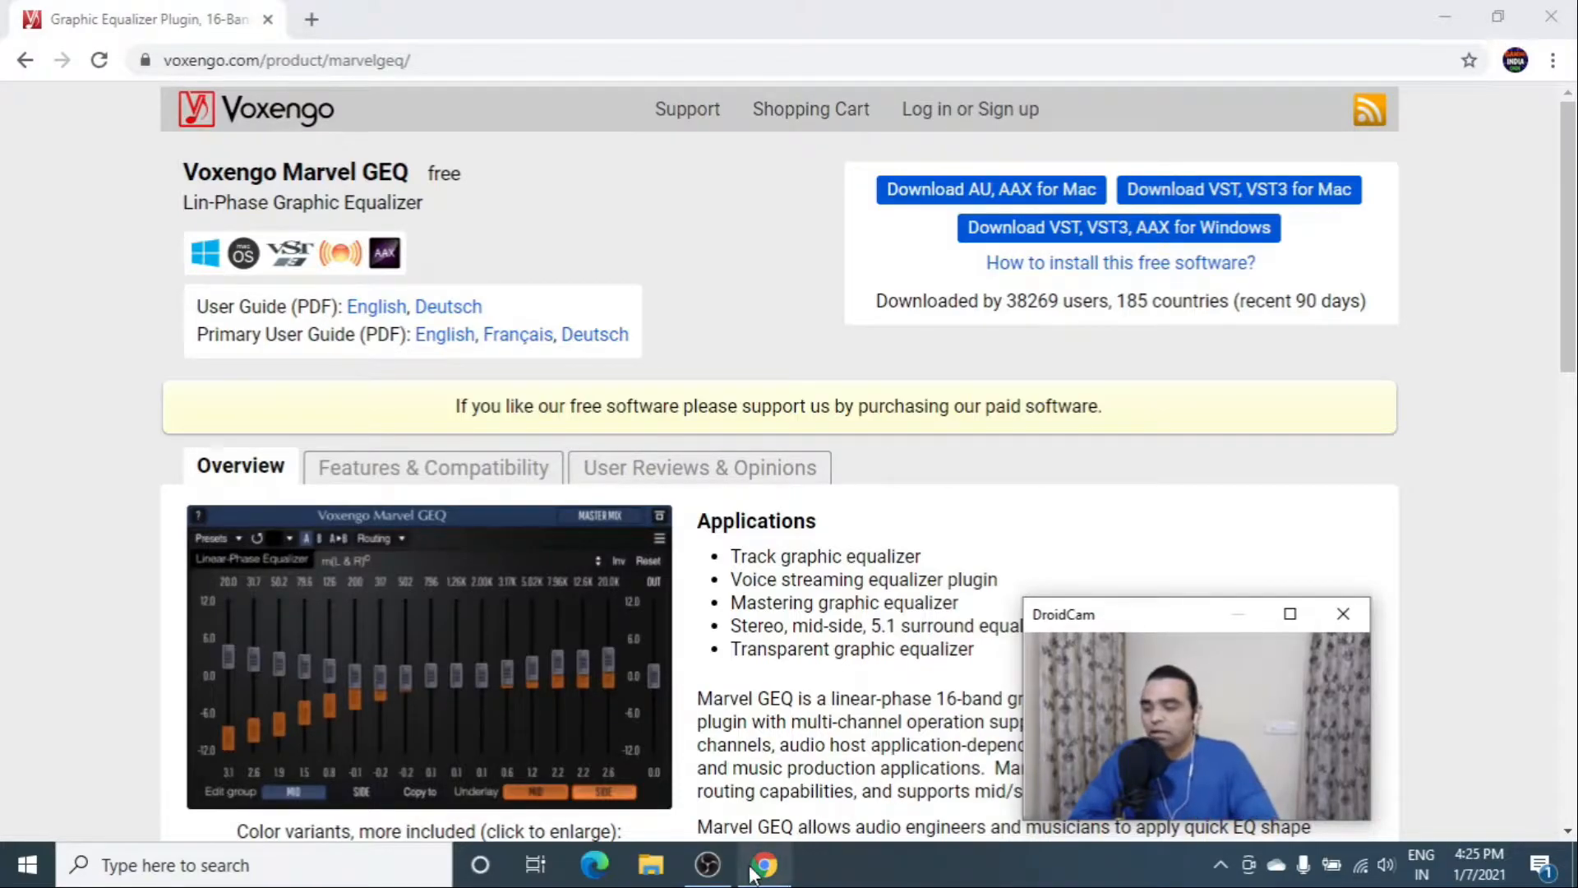
{"action": "left_click", "coordinate": [712, 868]}
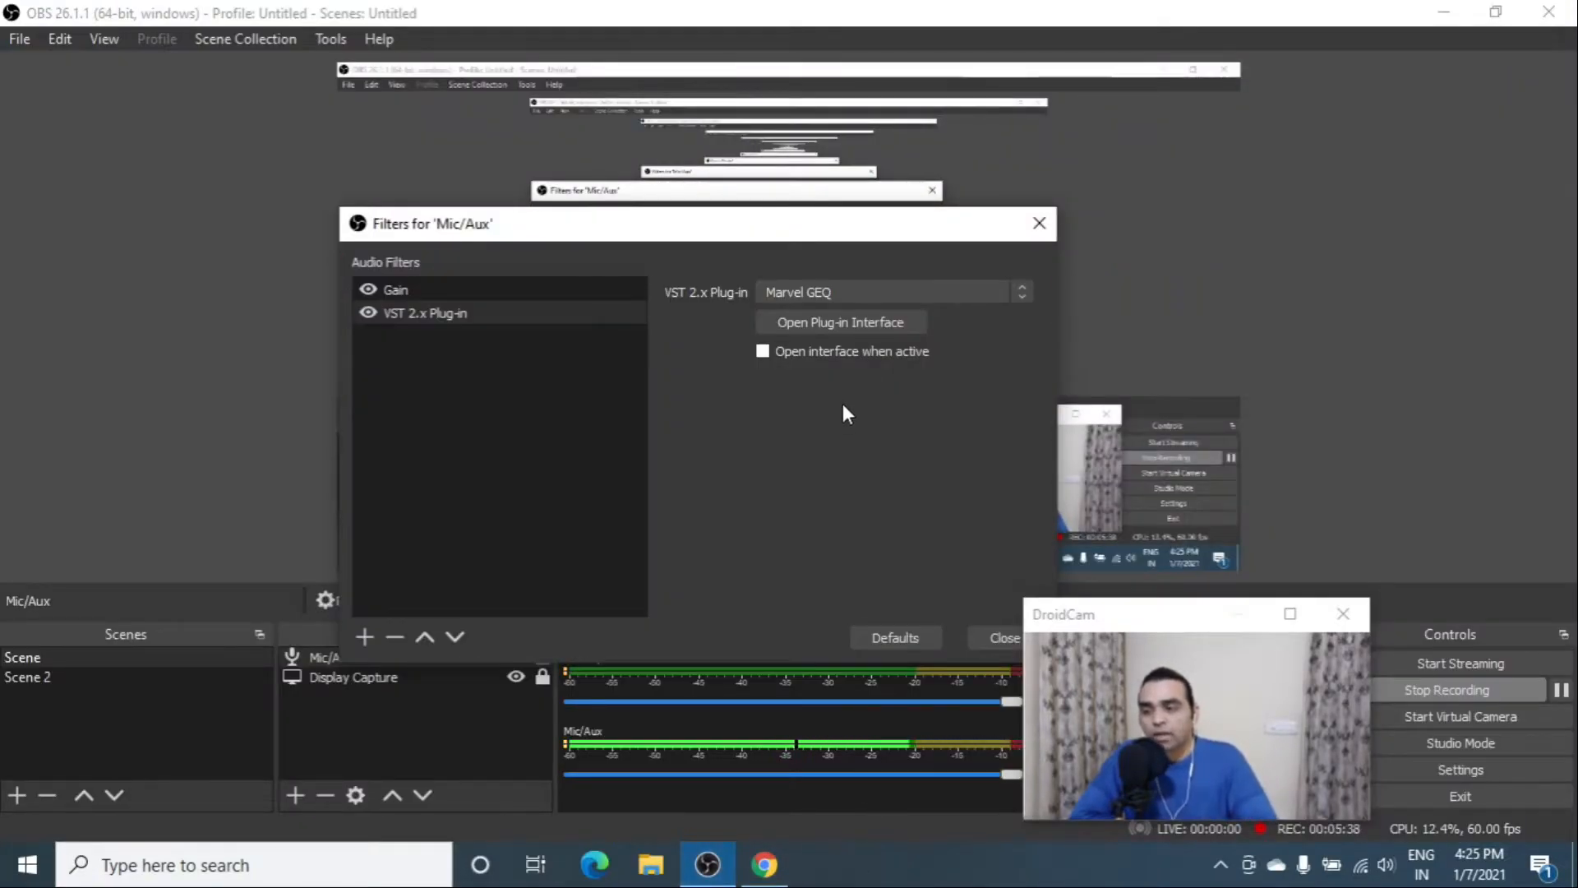
{"action": "left_click", "coordinate": [809, 322]}
{"action": "left_click_drag", "start_coordinate": [732, 123], "coordinate": [721, 247]}
{"action": "left_click_drag", "start_coordinate": [1137, 610], "coordinate": [1129, 337]}
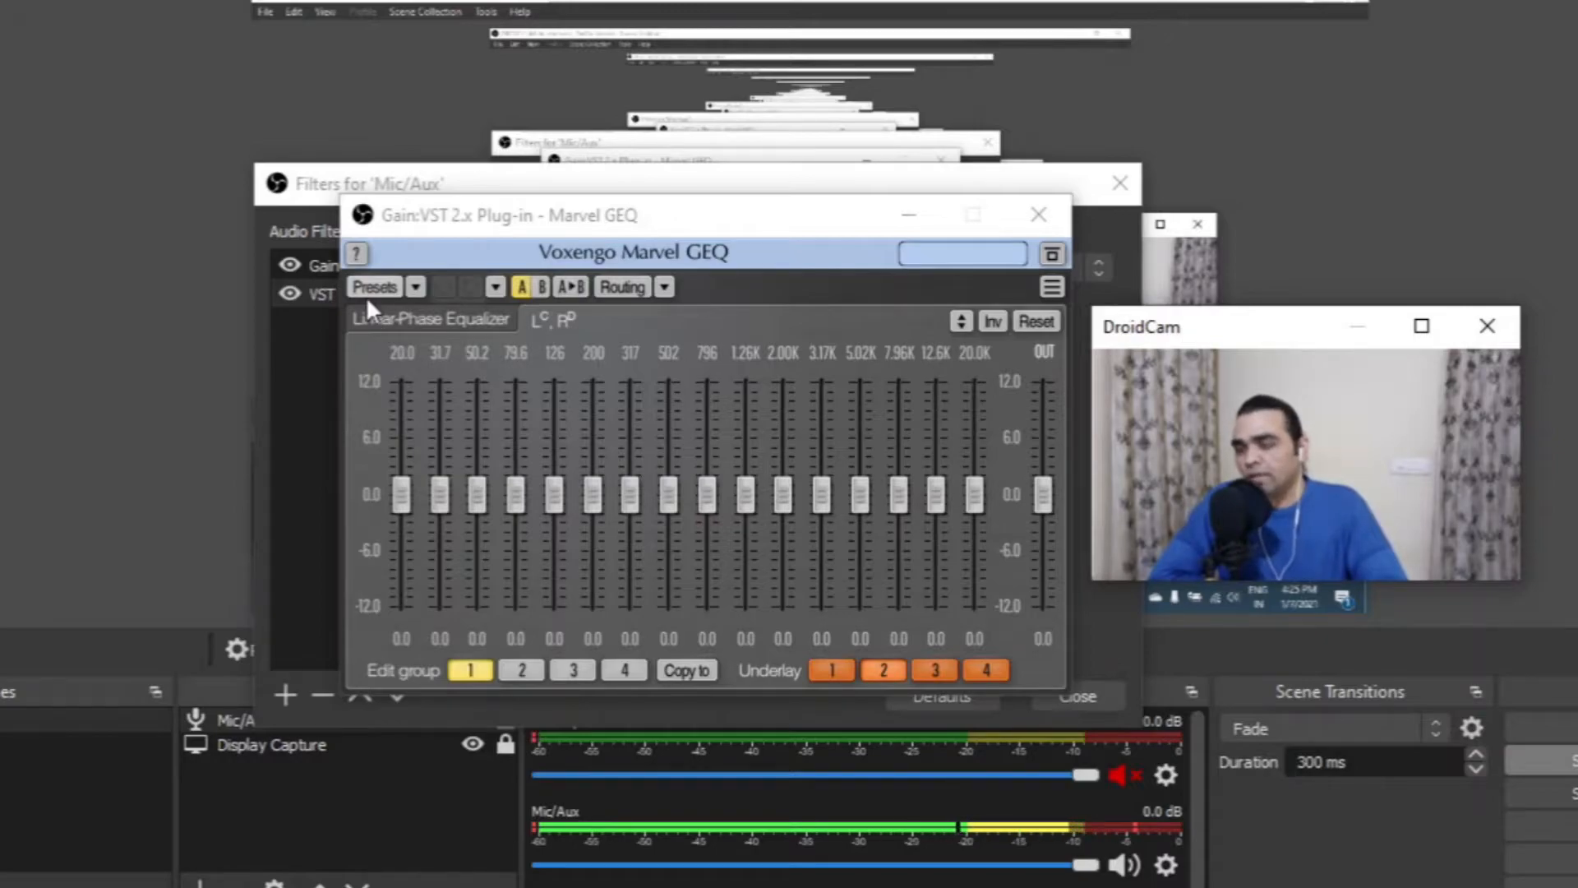
Open the Marvel GEQ preset manager and try the factory presets Brighter and Bassy and Side Bass Removal
{"action": "left_click", "coordinate": [375, 286]}
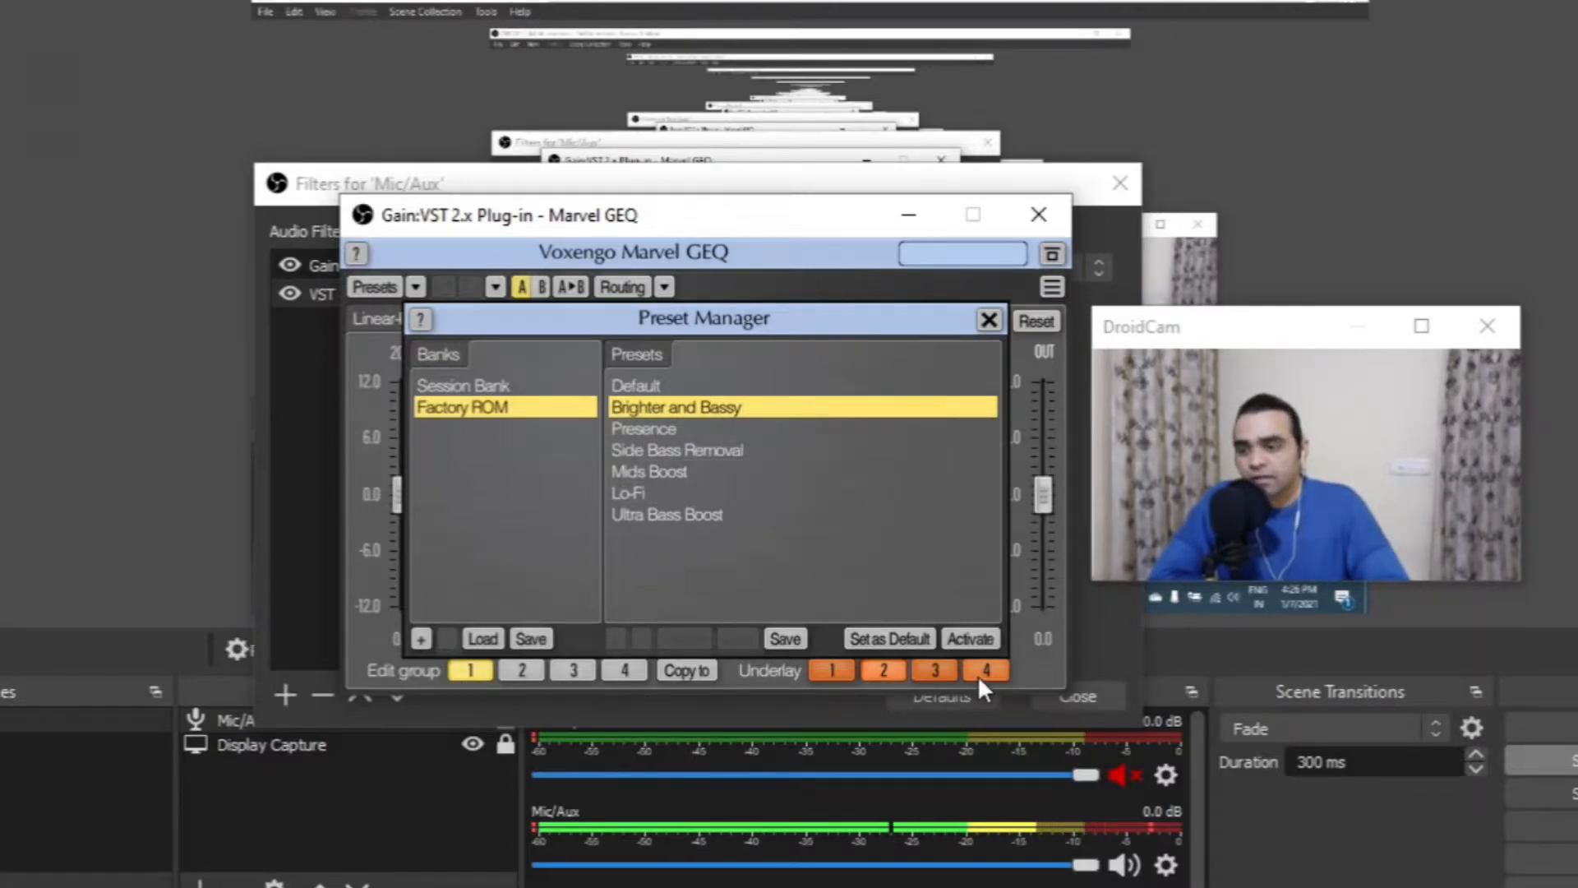
{"action": "left_click", "coordinate": [971, 639]}
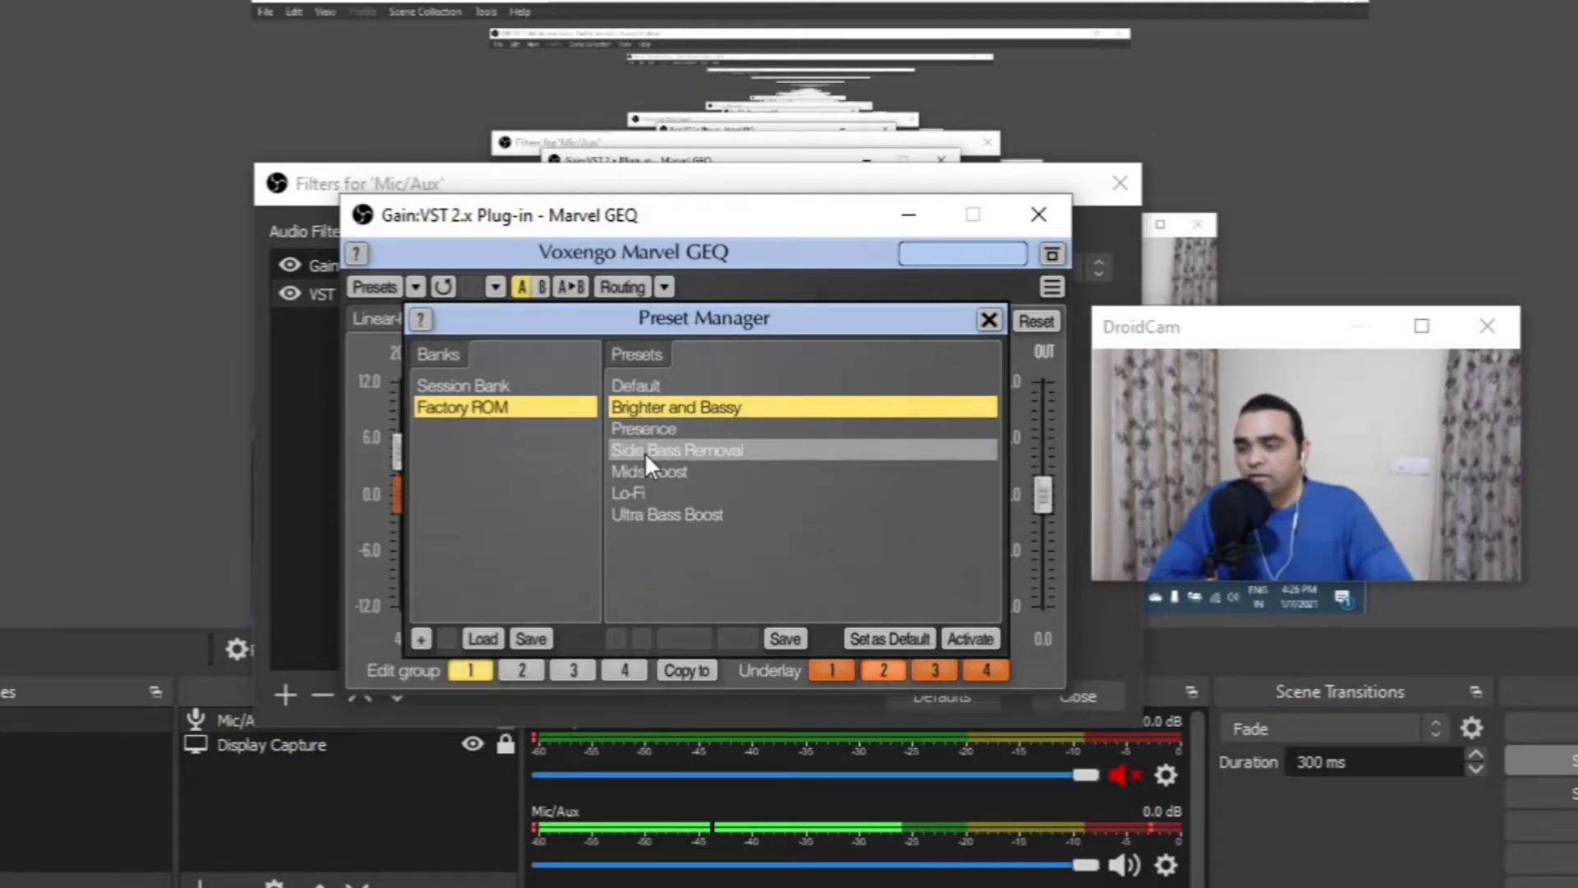
{"action": "left_click", "coordinate": [645, 452]}
{"action": "left_click", "coordinate": [975, 643]}
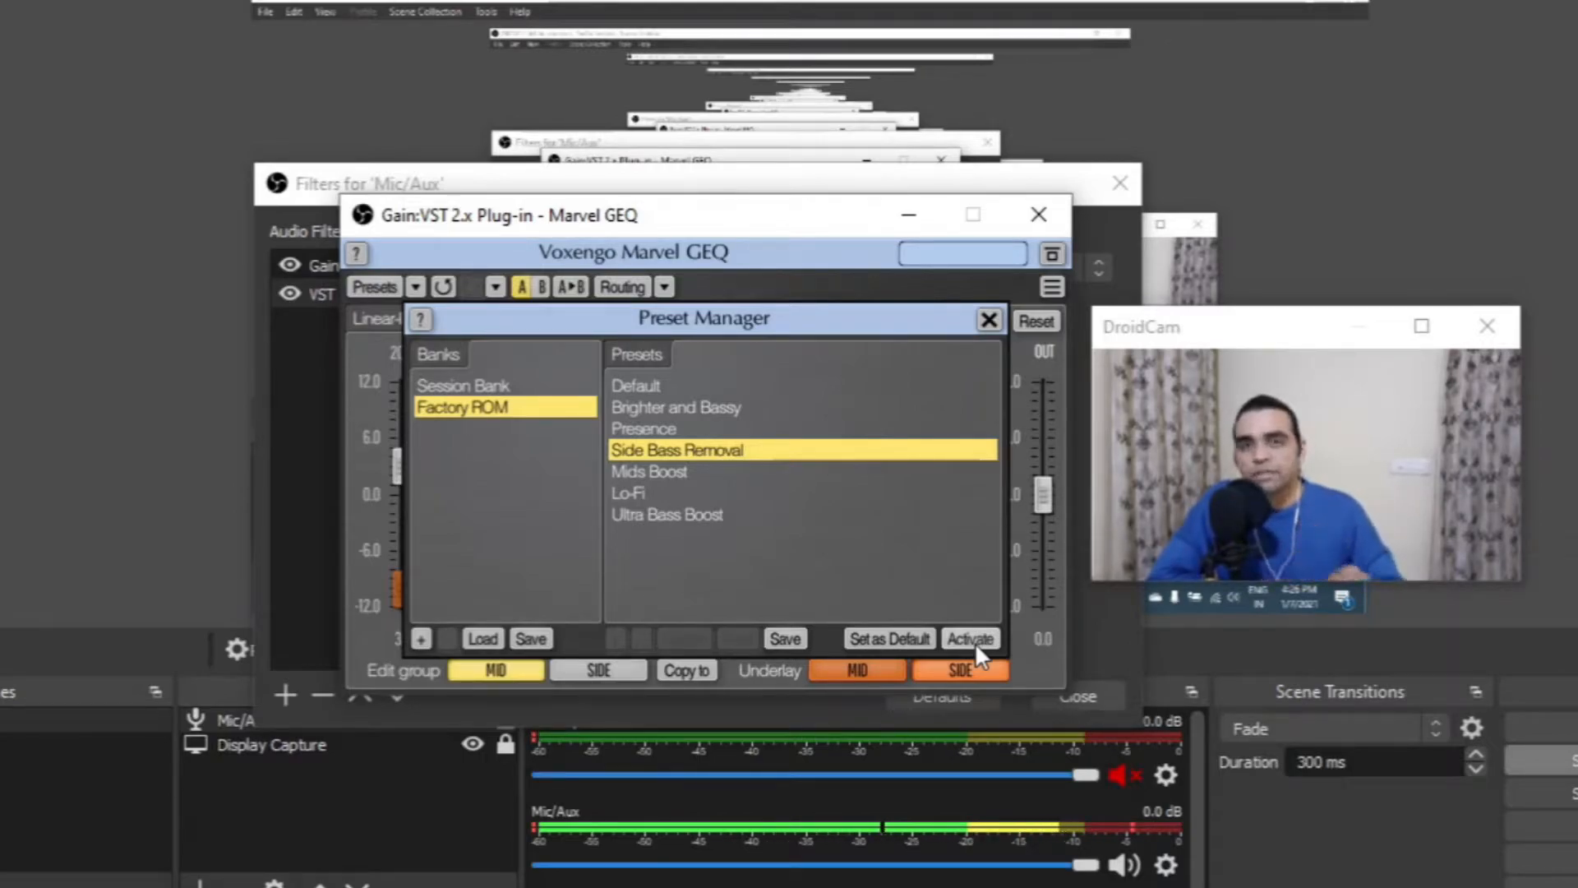
Activate the factory preset Brighter and Bassy again and close the Marvel GEQ interface
{"action": "left_click", "coordinate": [676, 412]}
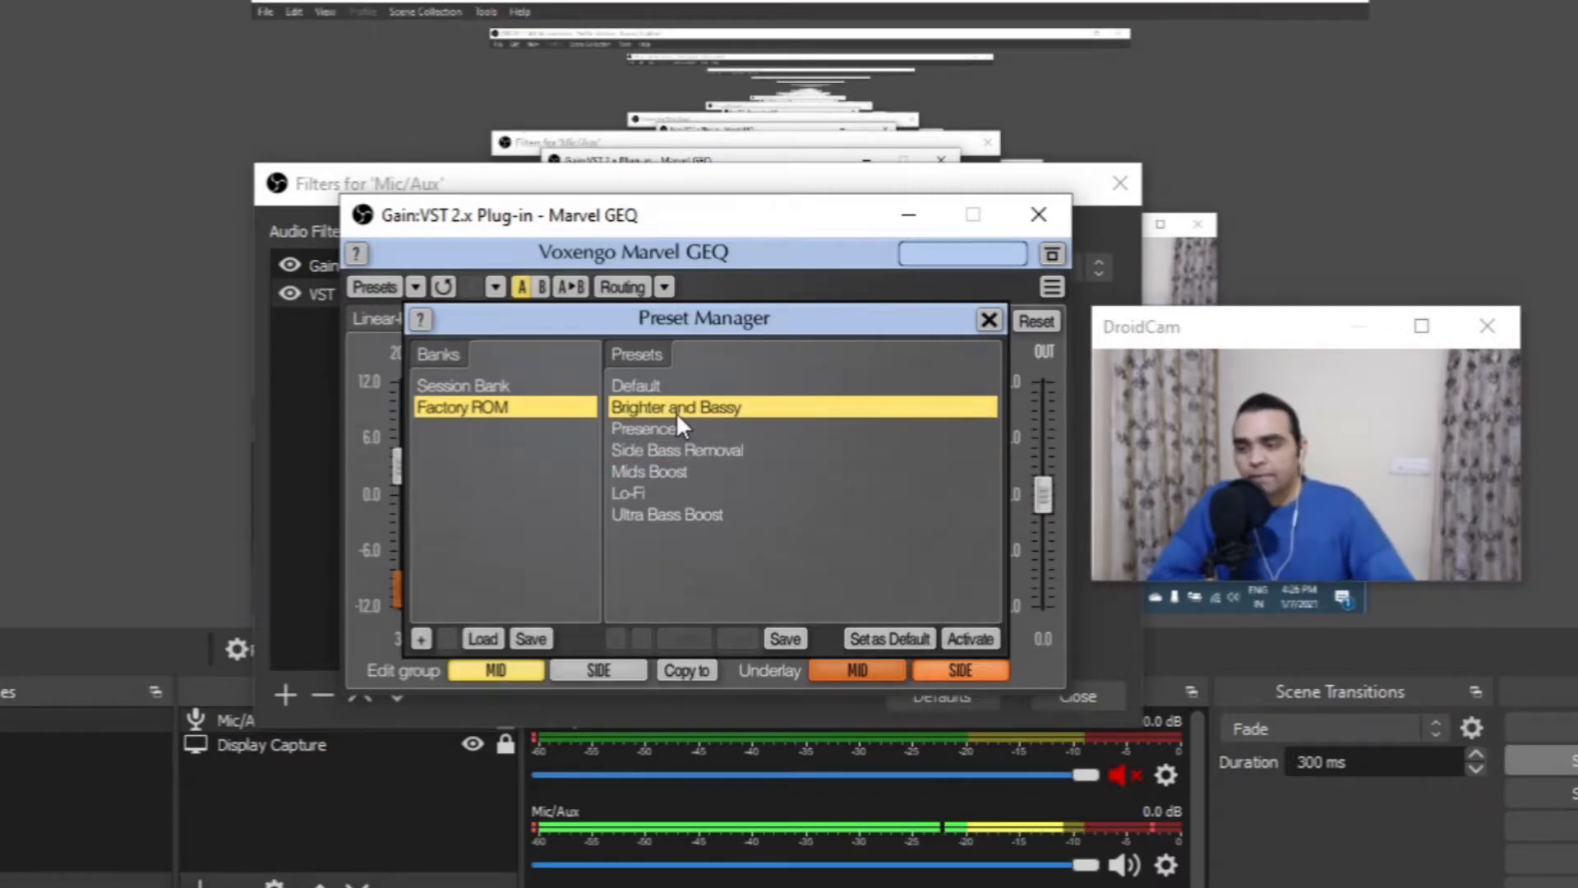
{"action": "left_click", "coordinate": [972, 639]}
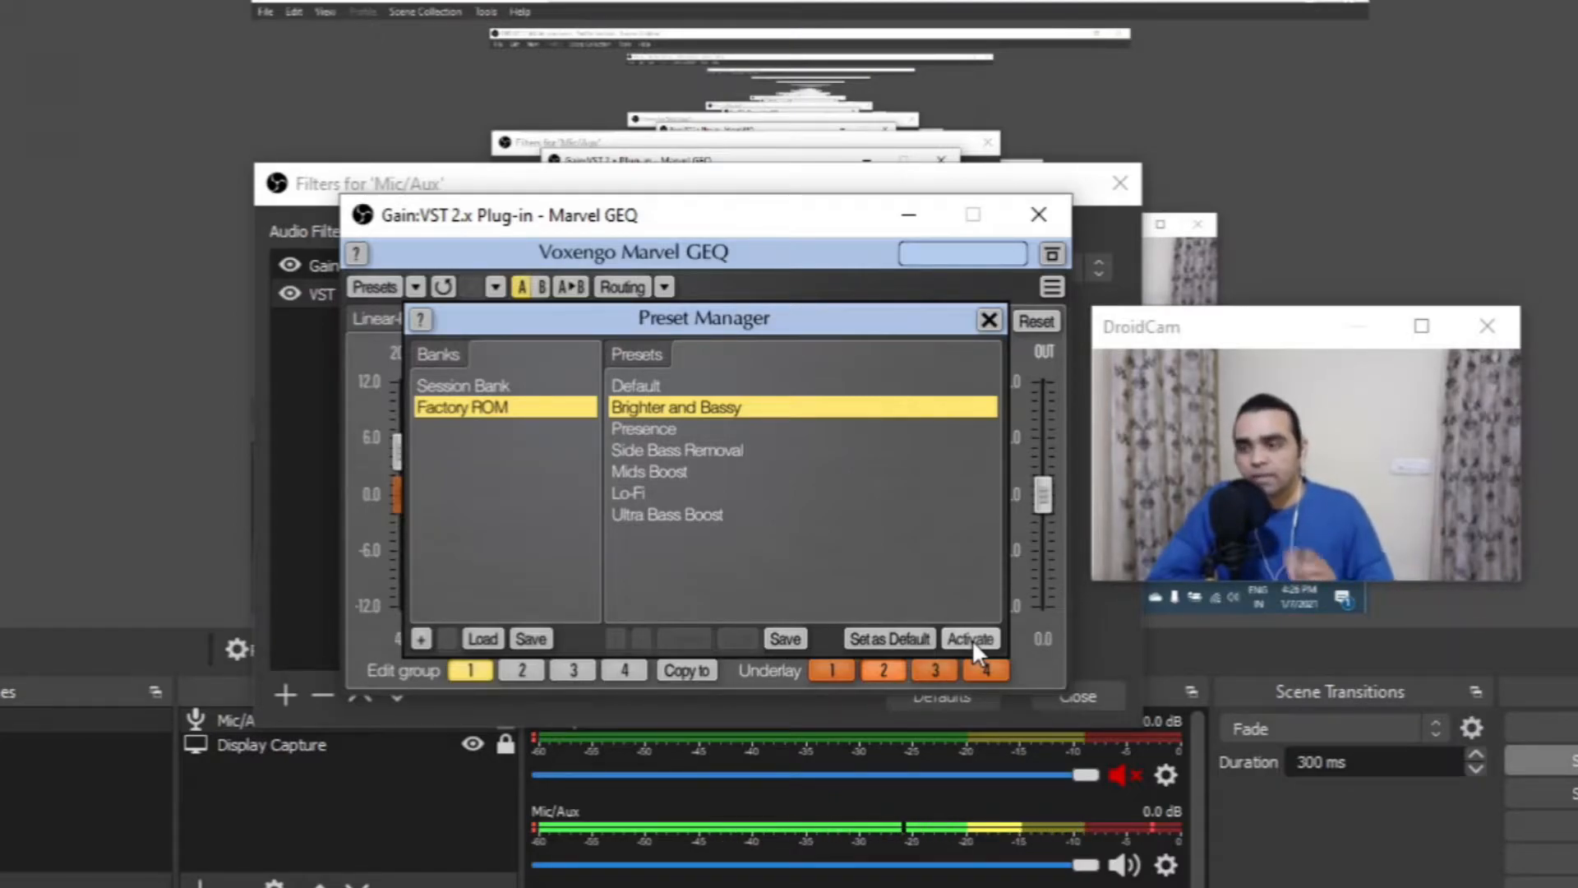
{"action": "left_click", "coordinate": [987, 321]}
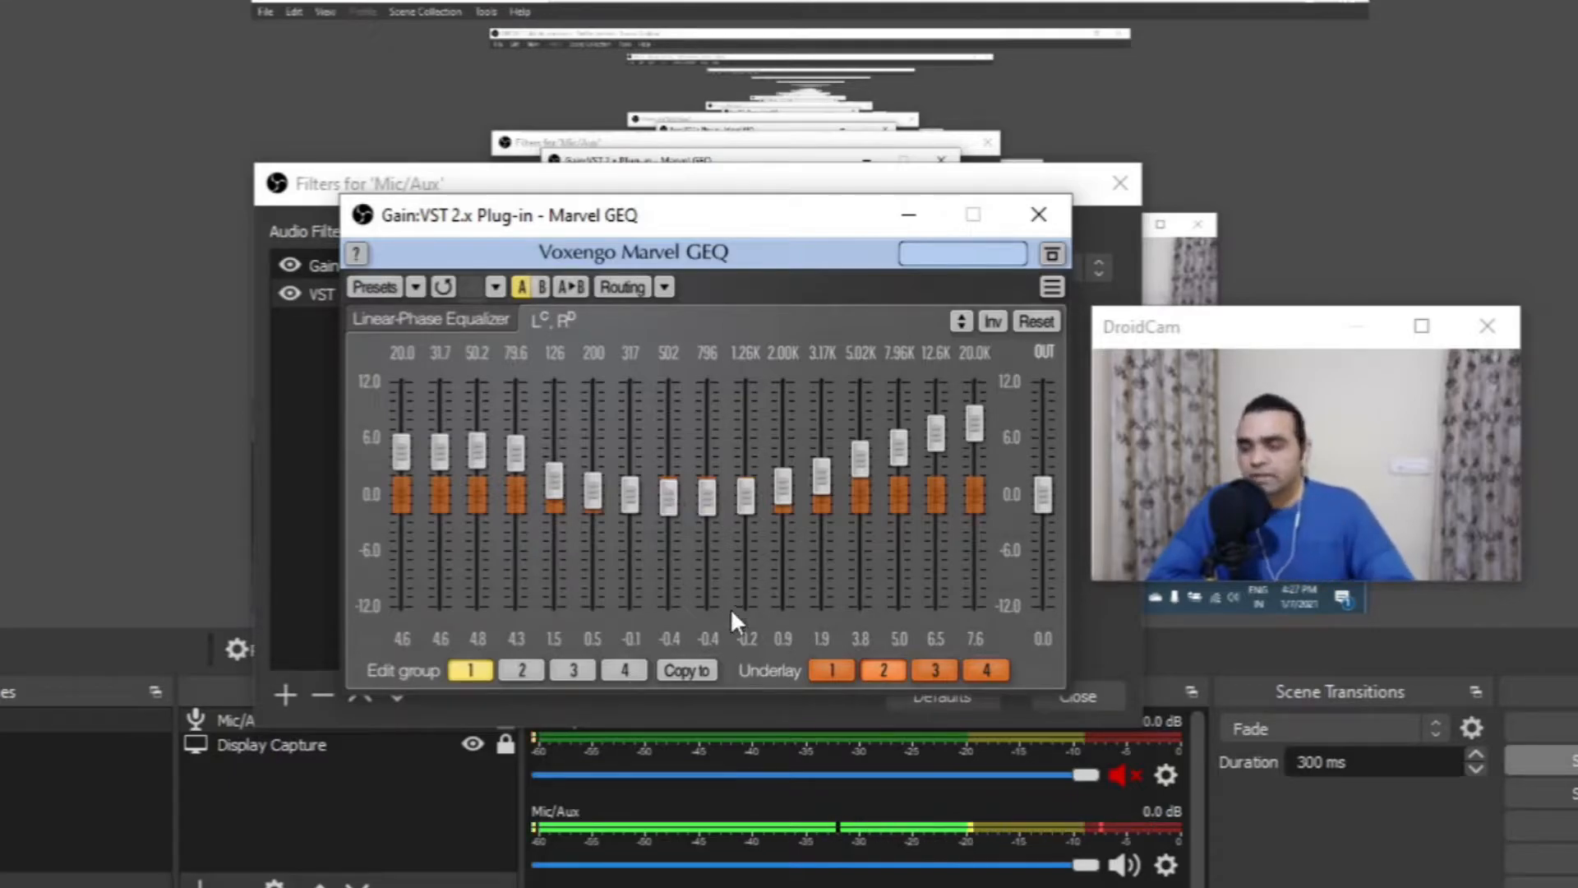
{"action": "left_click", "coordinate": [1040, 216]}
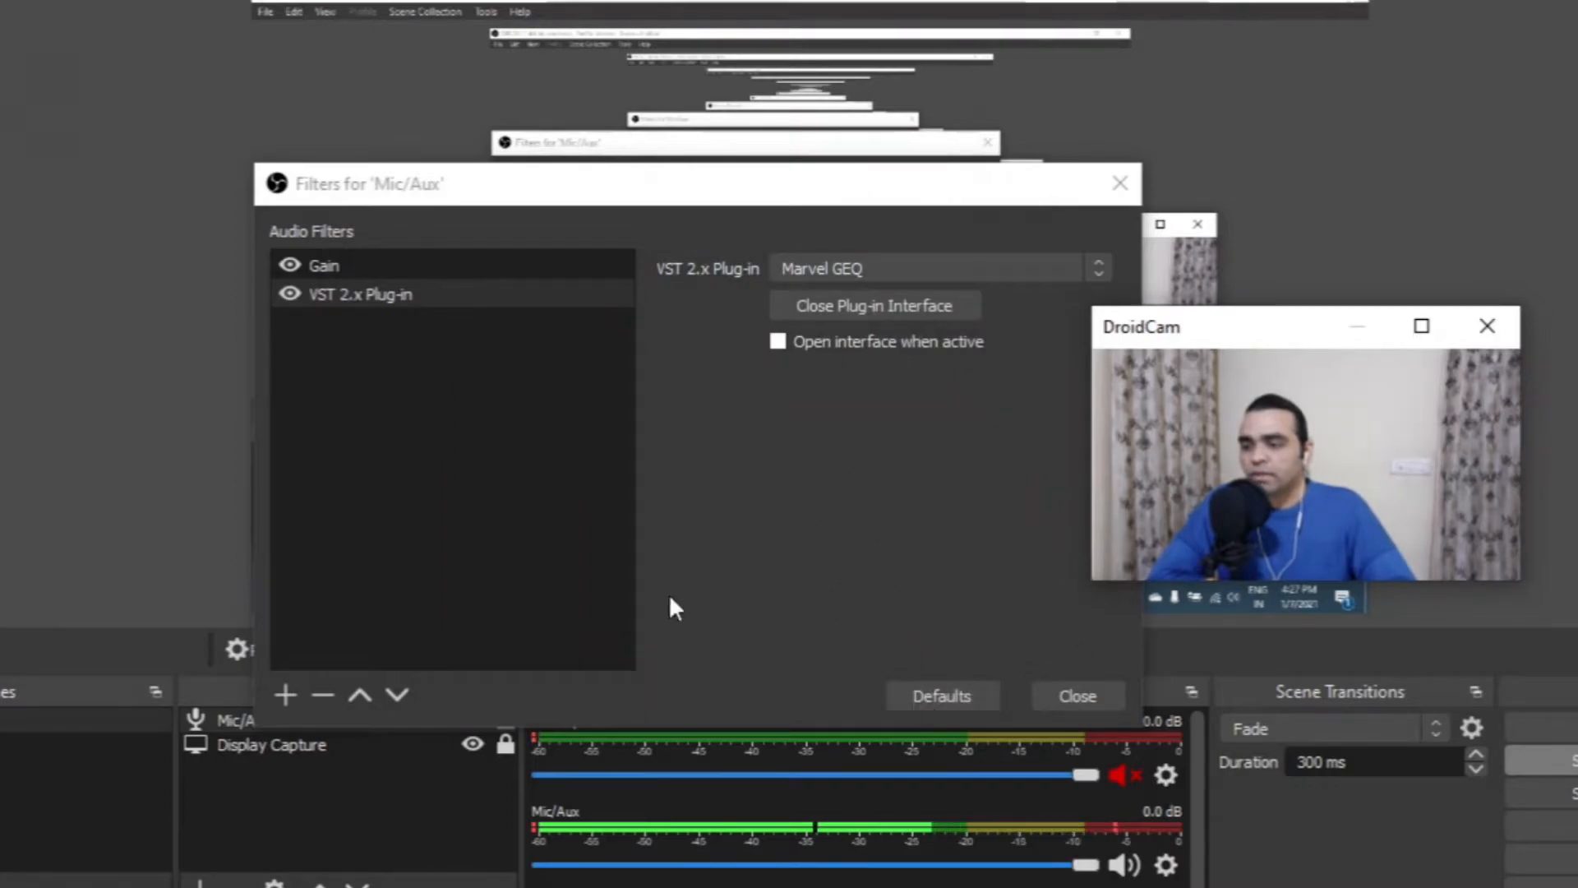
Move the Mic/Aux filters dialog higher and add a Compressor filter with its default name
{"action": "left_click_drag", "start_coordinate": [791, 202], "coordinate": [736, 128]}
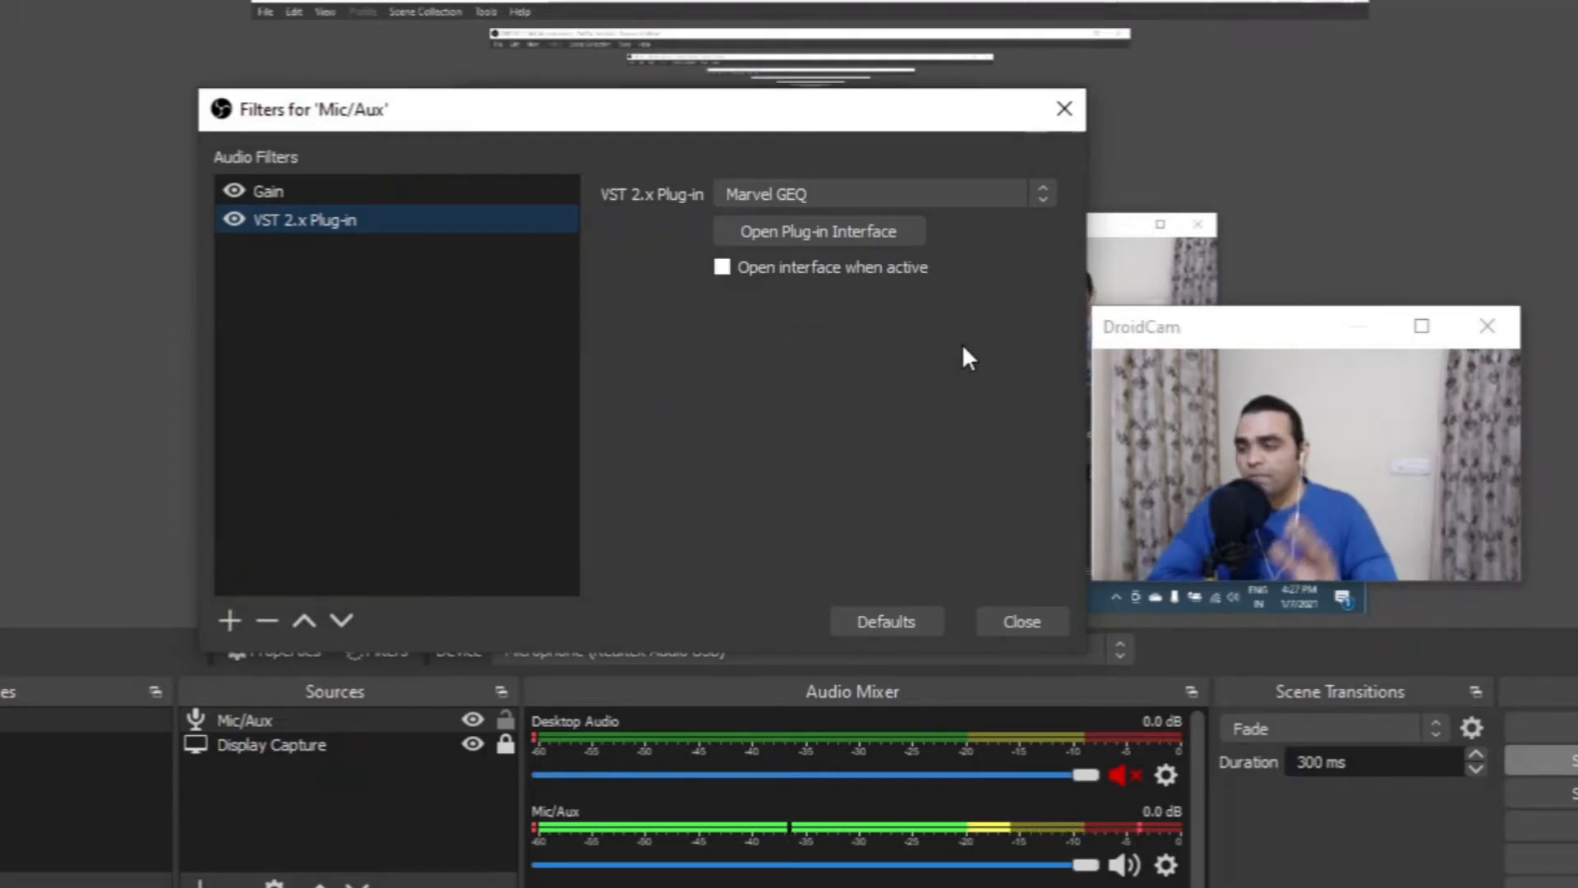
{"action": "left_click", "coordinate": [230, 621]}
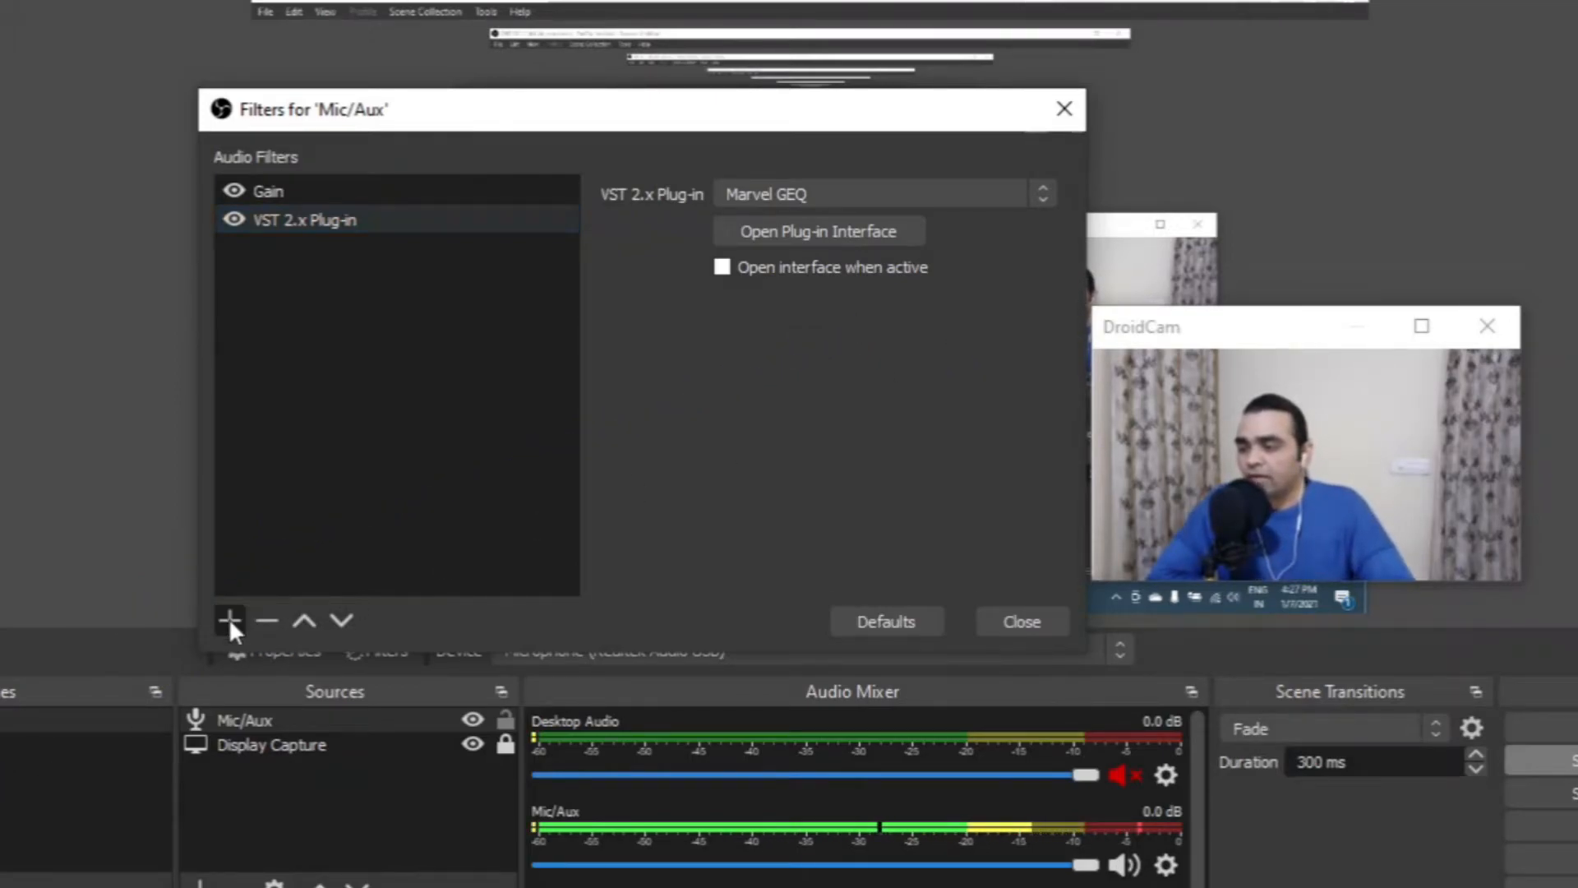
{"action": "left_click", "coordinate": [344, 640]}
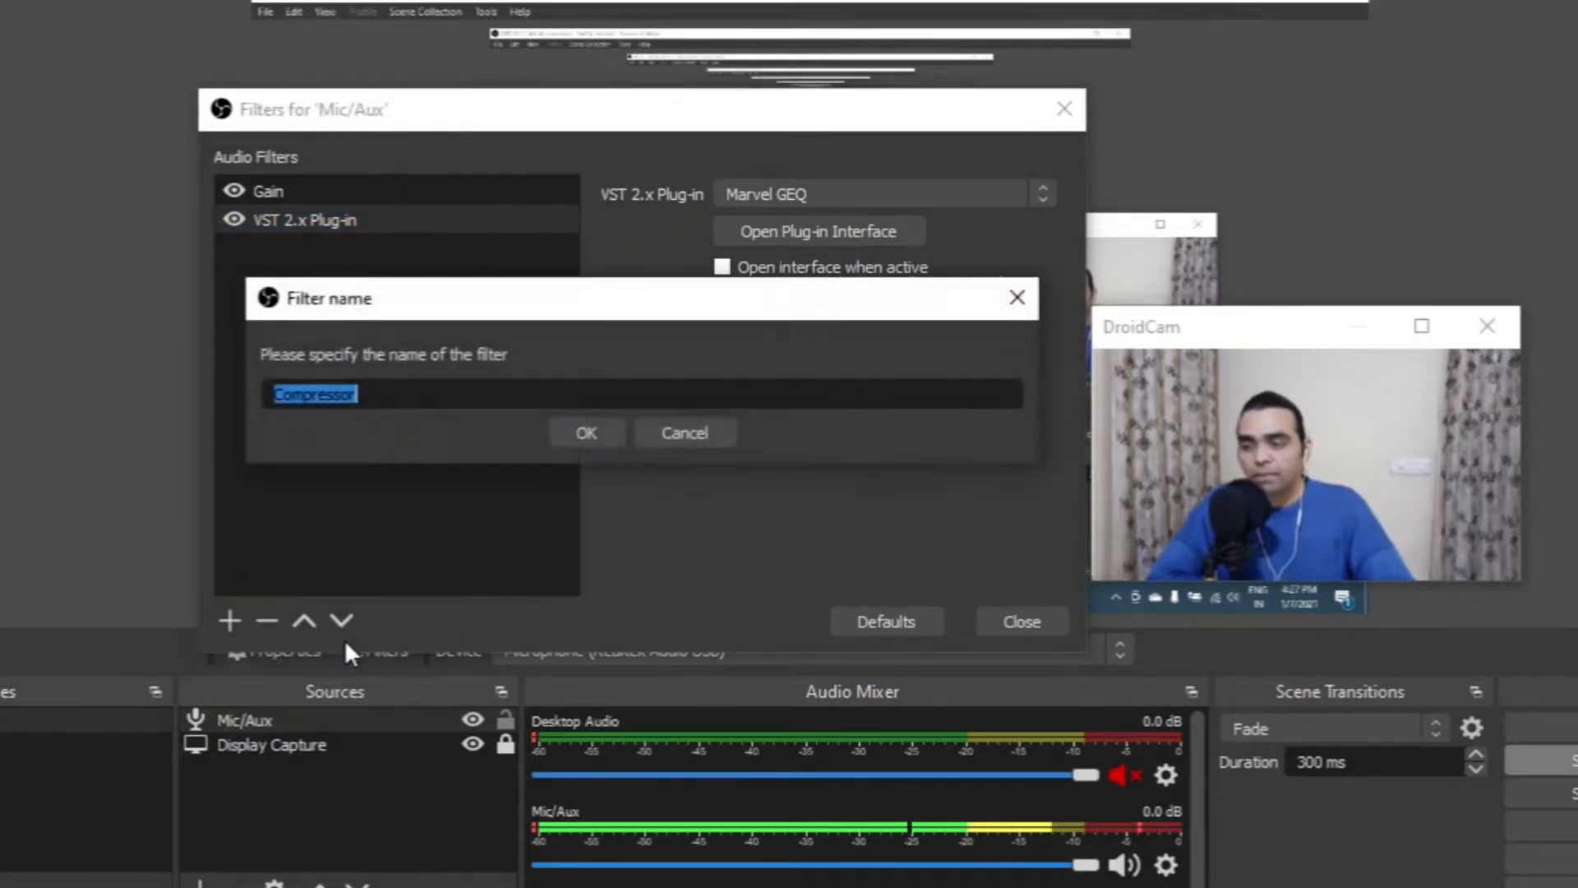
{"action": "left_click", "coordinate": [575, 439]}
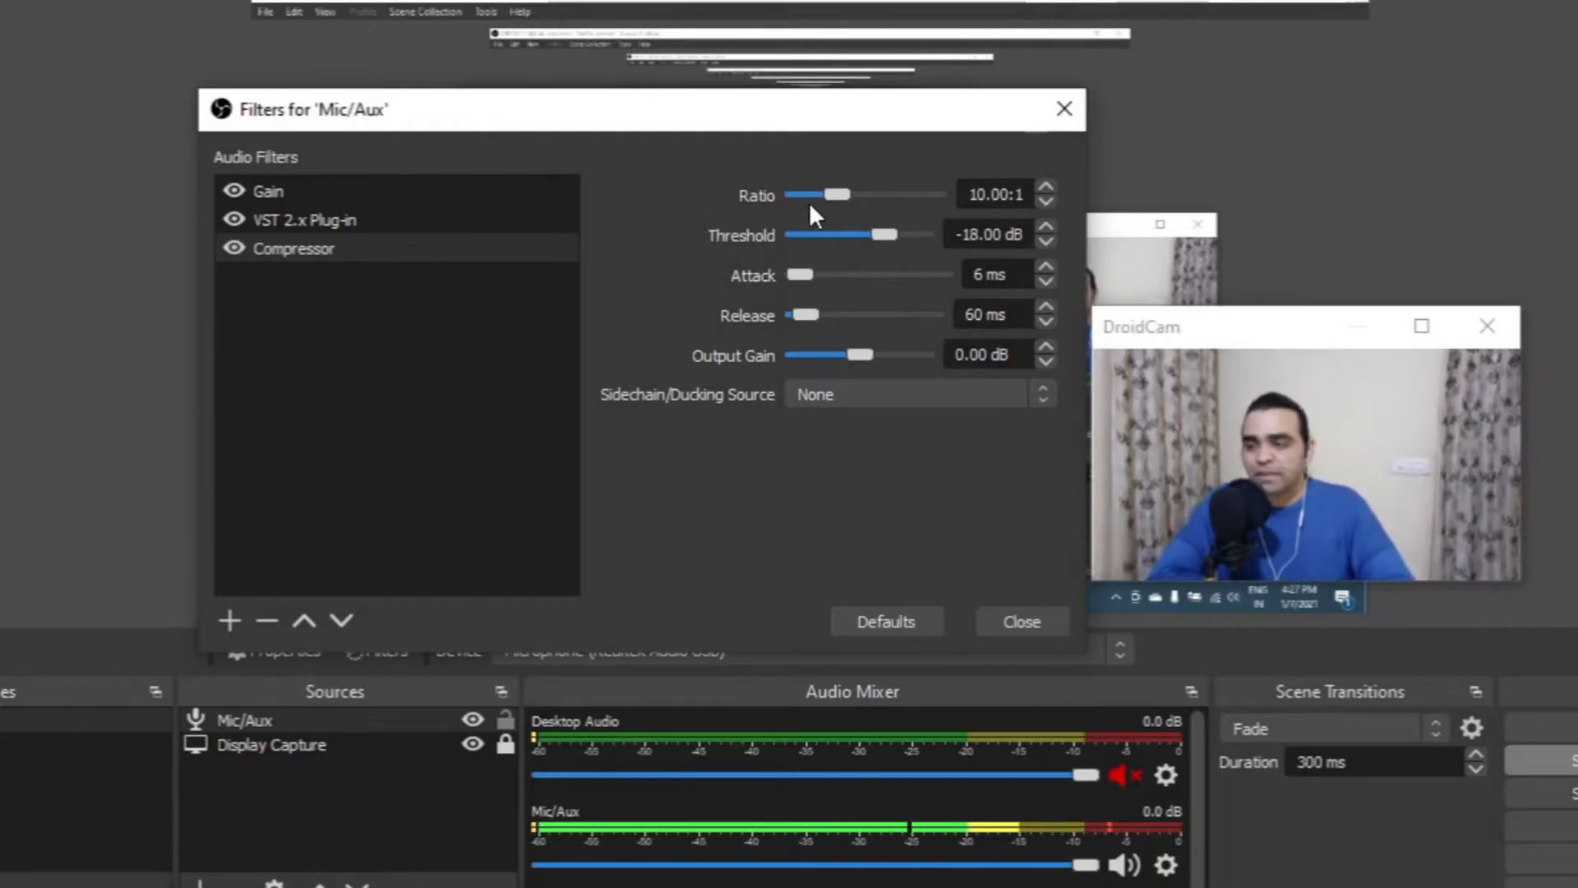
Set the Compressor's ratio to 4.00:1
{"action": "left_click", "coordinate": [1046, 201]}
{"action": "left_click", "coordinate": [1046, 203]}
{"action": "left_click", "coordinate": [1046, 203]}
{"action": "left_click", "coordinate": [1046, 203]}
{"action": "left_click", "coordinate": [1045, 203]}
{"action": "left_click", "coordinate": [1046, 203]}
{"action": "left_click", "coordinate": [1046, 203]}
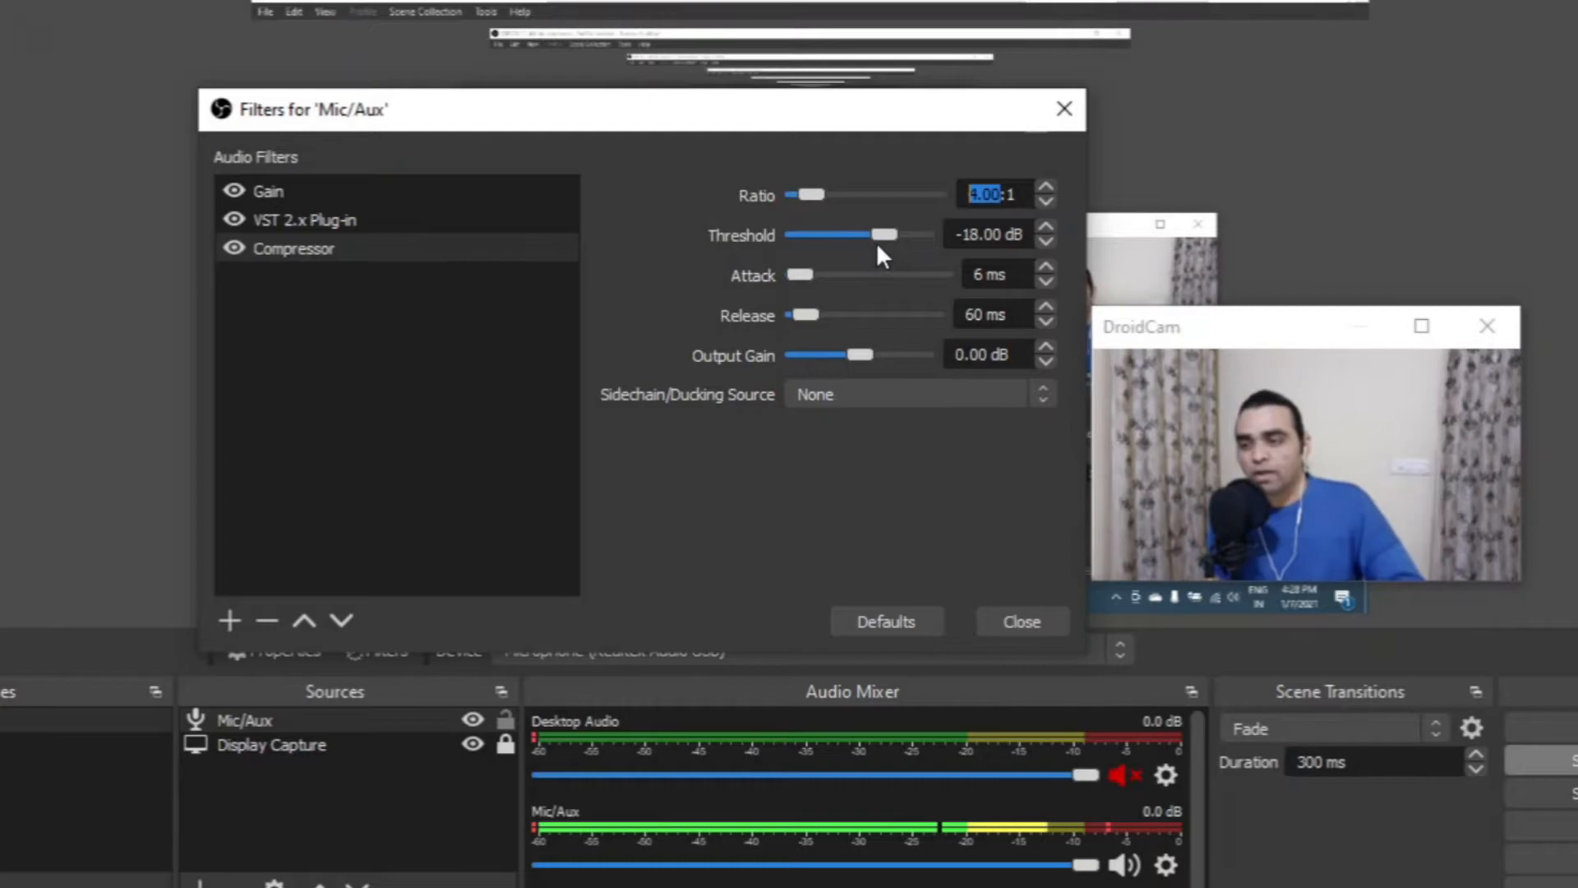
Raise the Compressor's threshold to 0.00 dB and move the DroidCam webcam window to a lower position
{"action": "left_click_drag", "start_coordinate": [888, 239], "coordinate": [938, 228]}
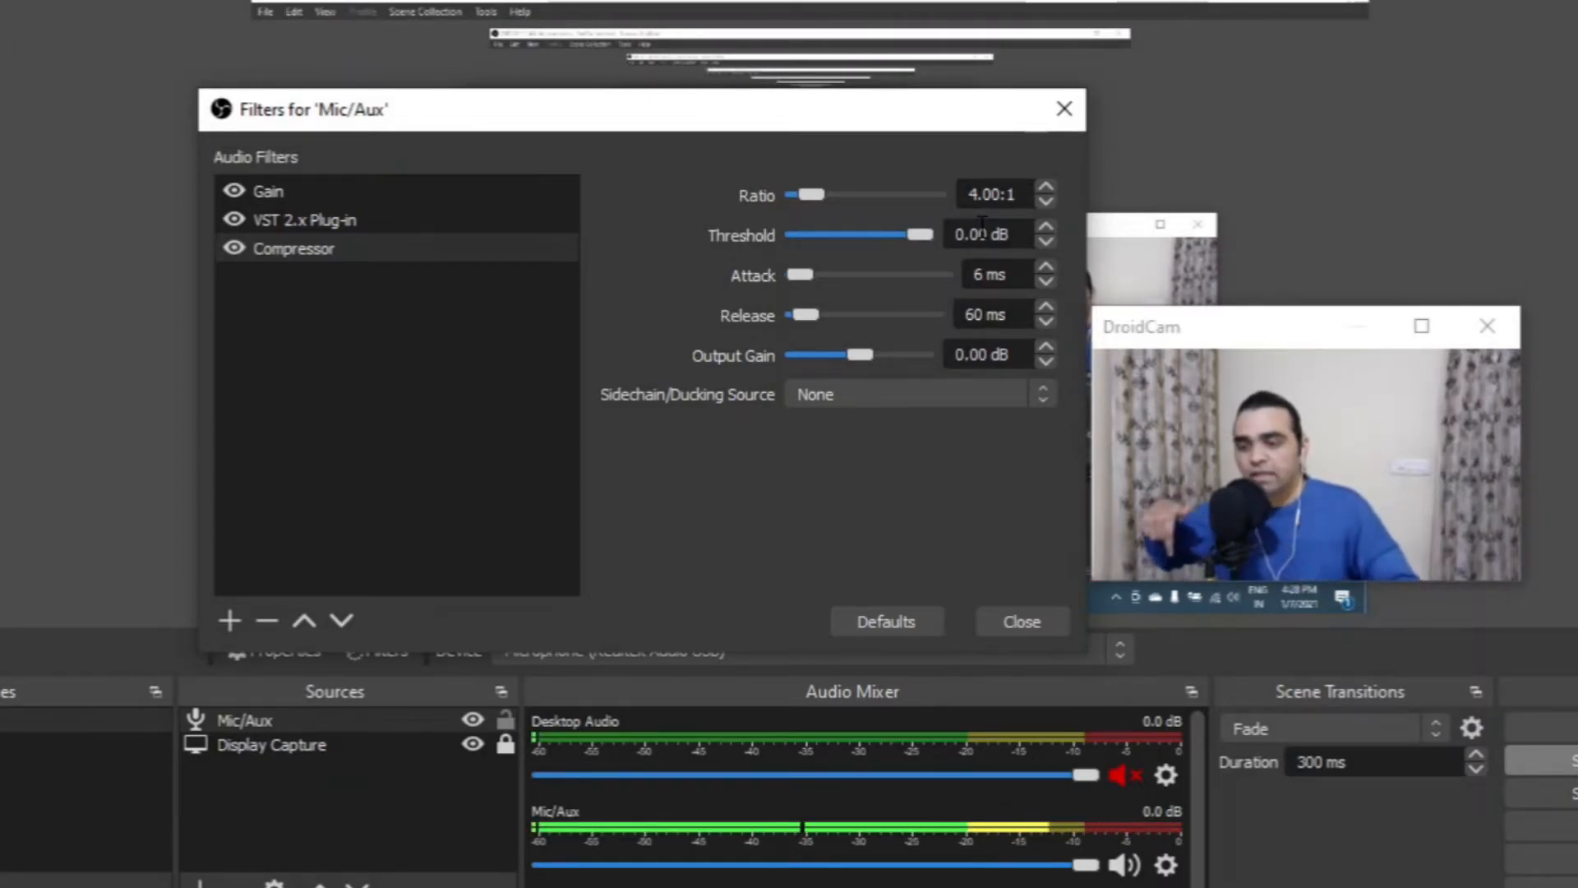
{"action": "left_click", "coordinate": [1308, 417]}
{"action": "left_click_drag", "start_coordinate": [1262, 337], "coordinate": [1404, 677]}
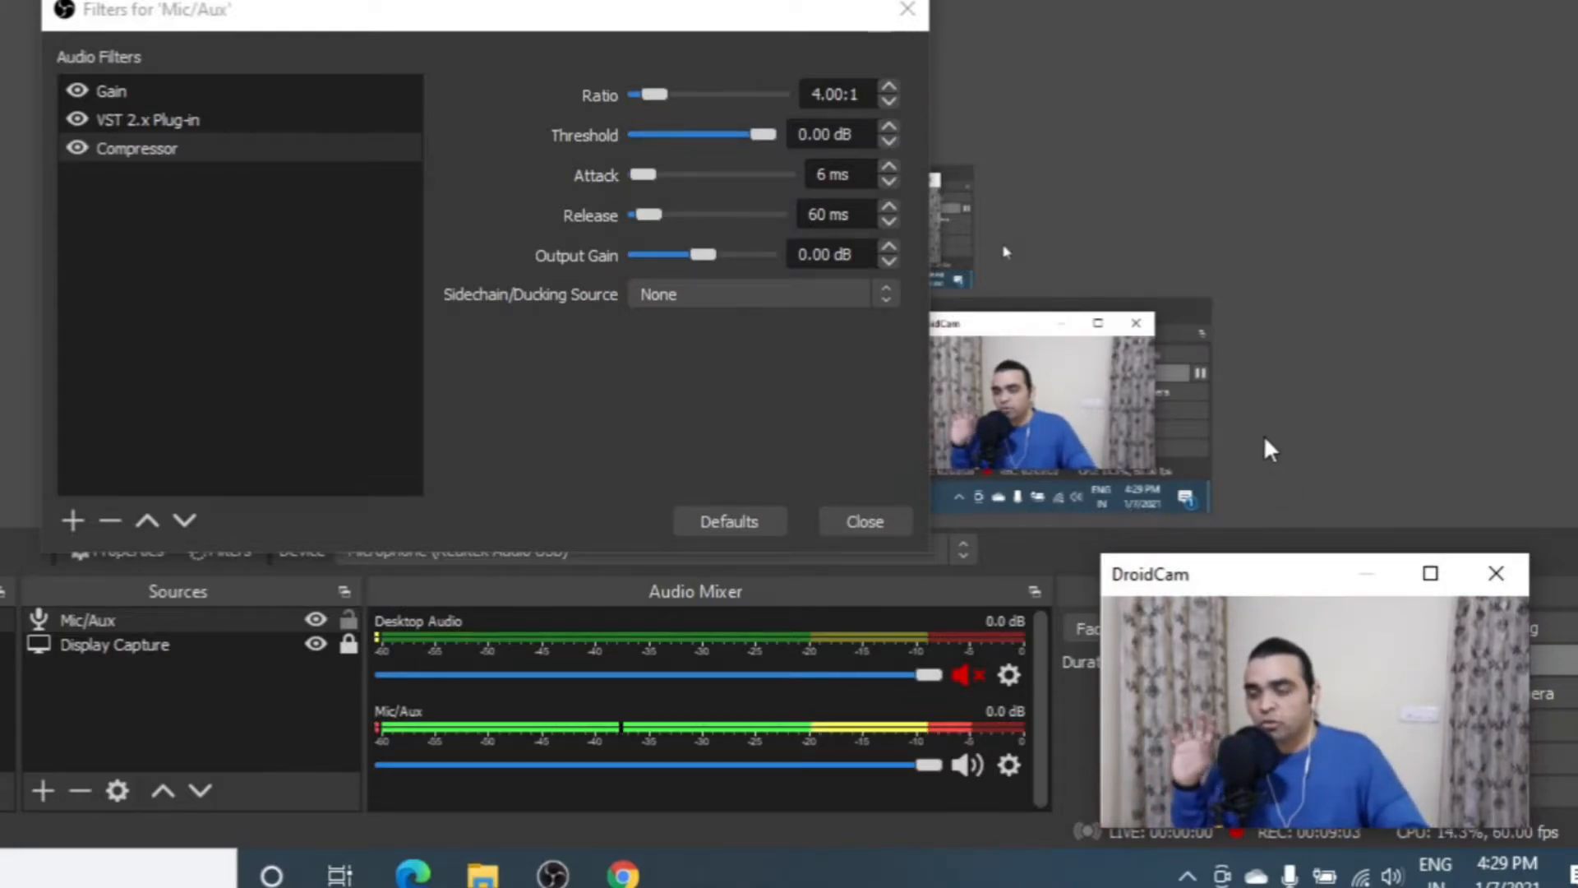
Lower the Compressor's threshold and fine-tune it to -20.00 dB
{"action": "left_click_drag", "start_coordinate": [760, 136], "coordinate": [718, 145]}
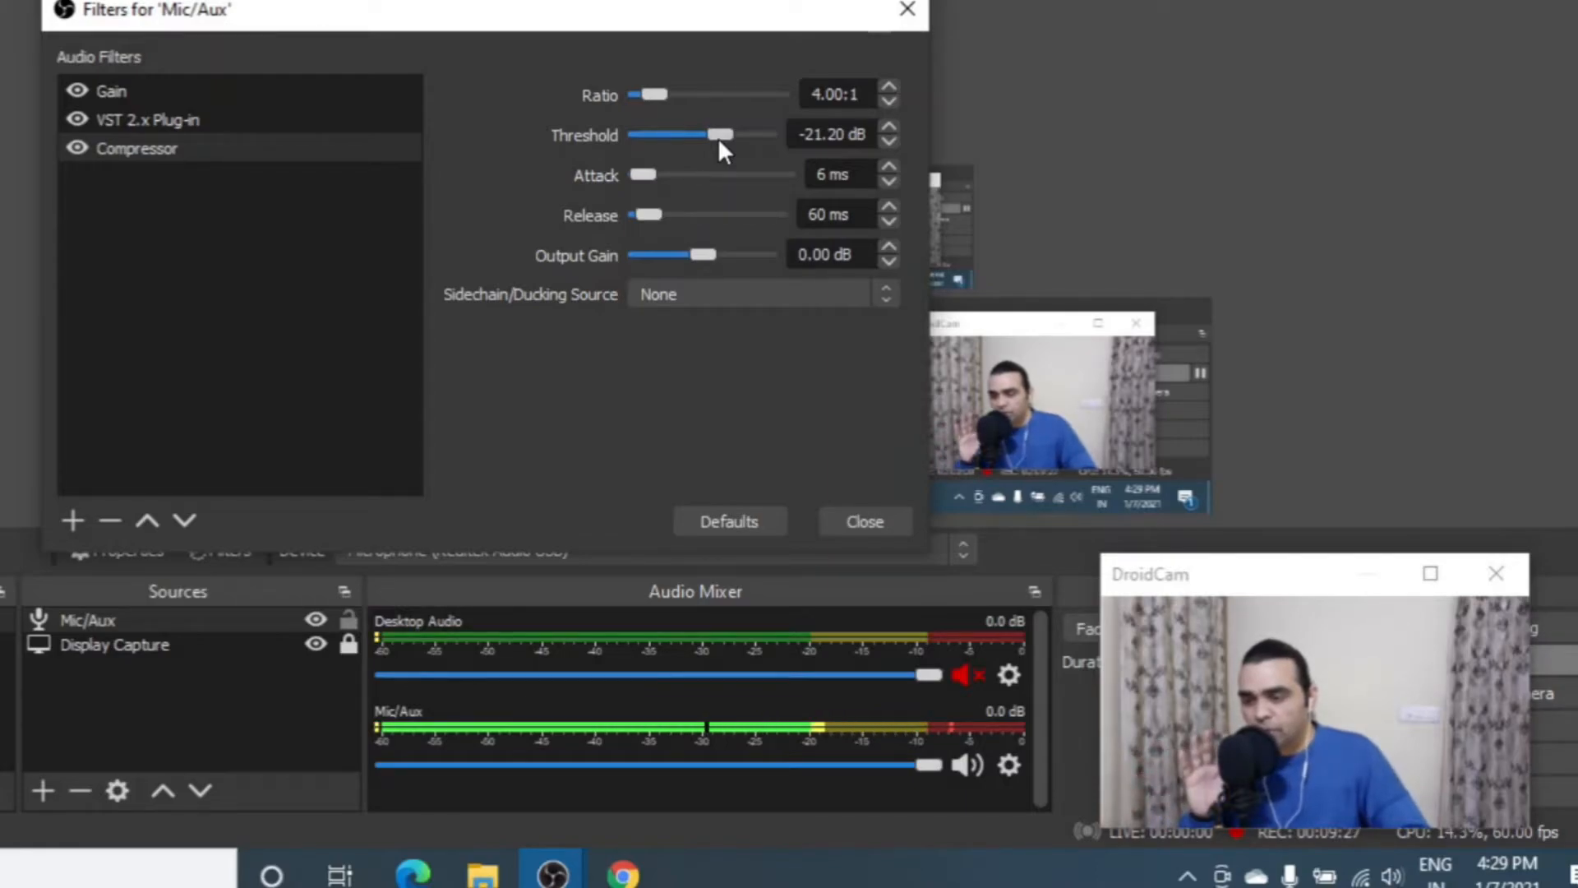
{"action": "left_click_drag", "start_coordinate": [721, 132], "coordinate": [728, 130]}
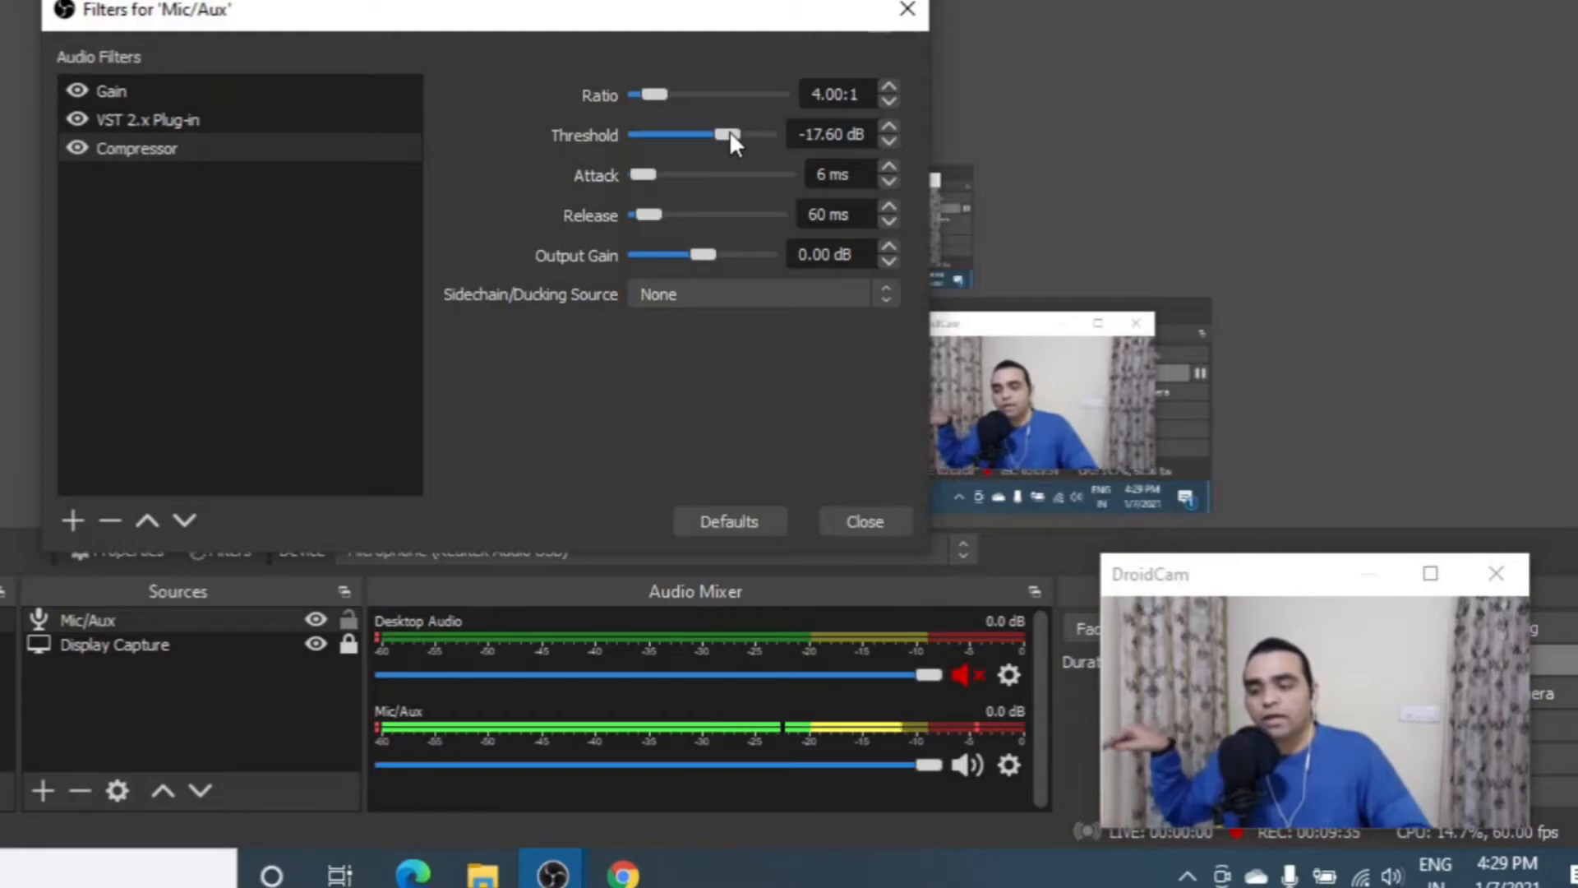
{"action": "left_click_drag", "start_coordinate": [729, 131], "coordinate": [723, 135]}
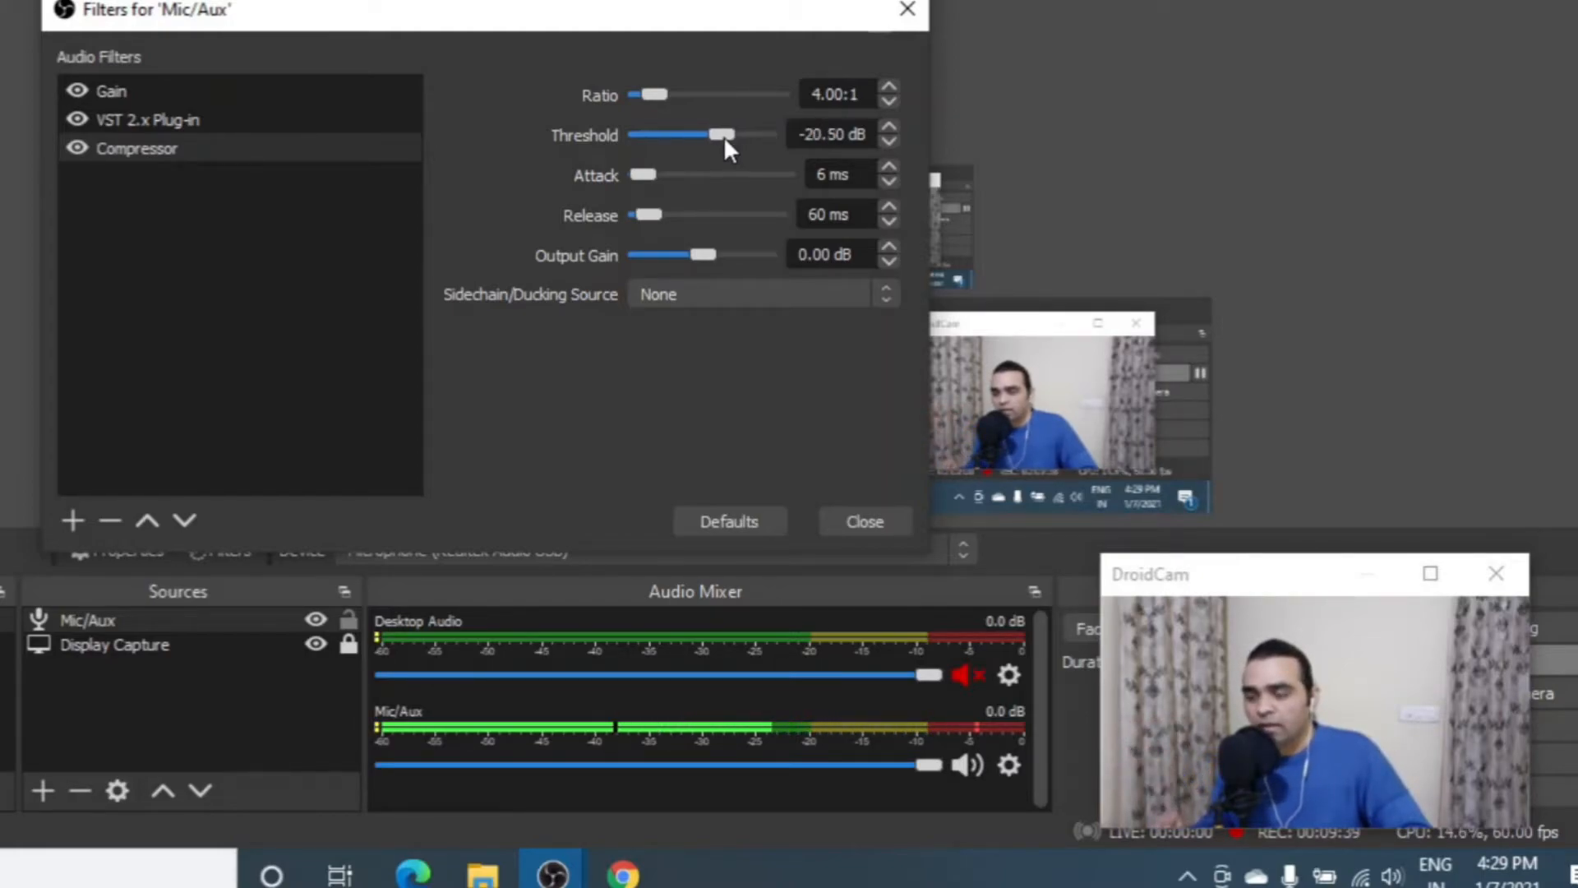
{"action": "left_click", "coordinate": [886, 140]}
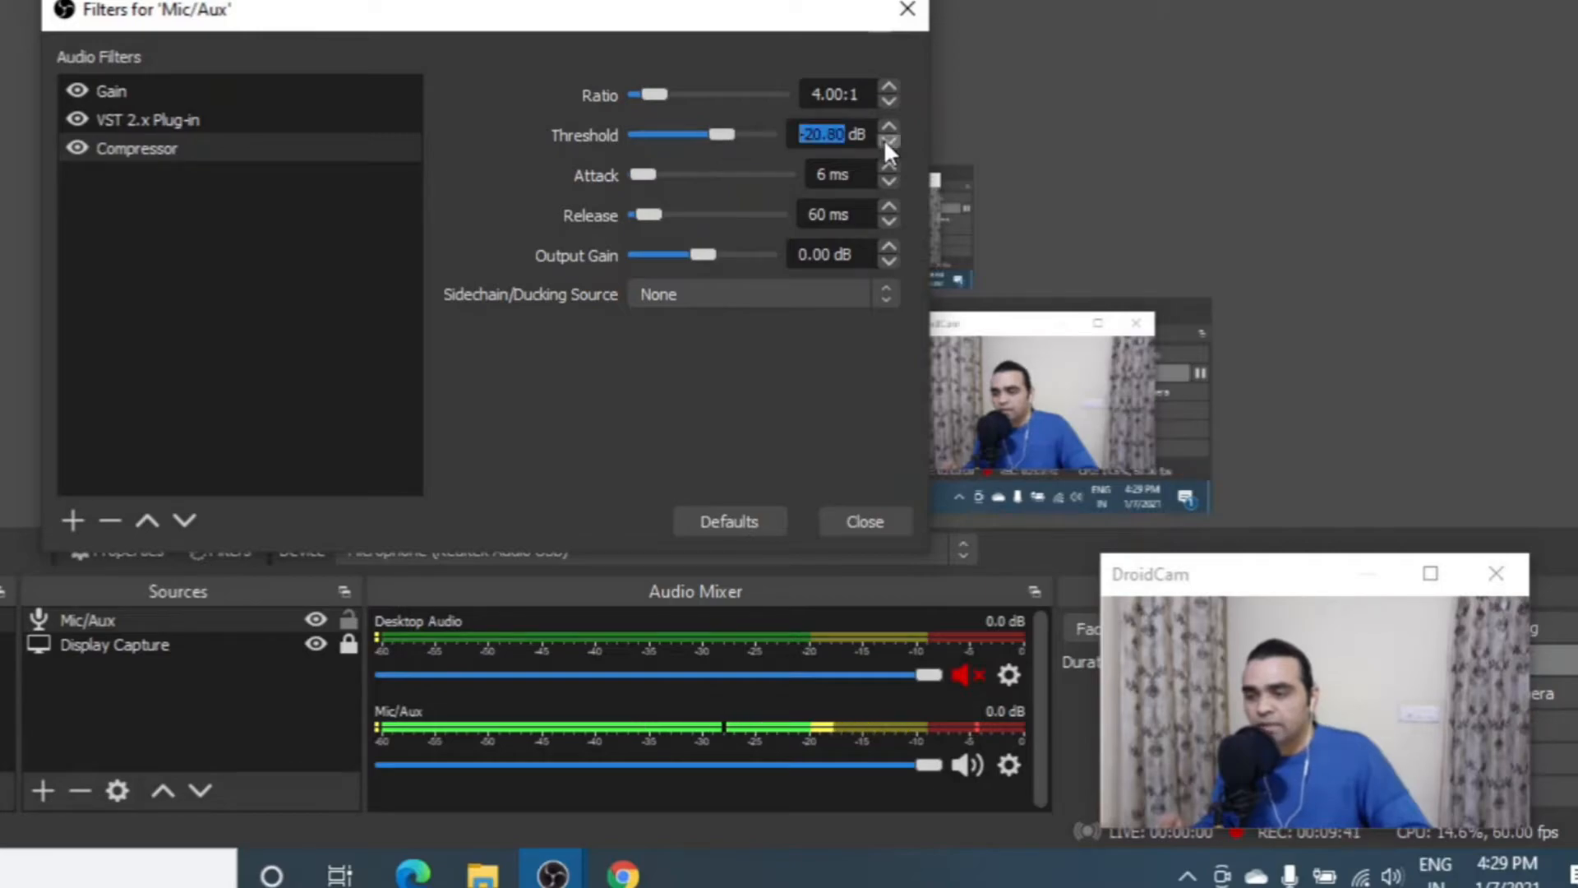
{"action": "left_click", "coordinate": [886, 140]}
{"action": "left_click", "coordinate": [885, 124]}
{"action": "left_click", "coordinate": [885, 122]}
{"action": "left_click", "coordinate": [885, 128]}
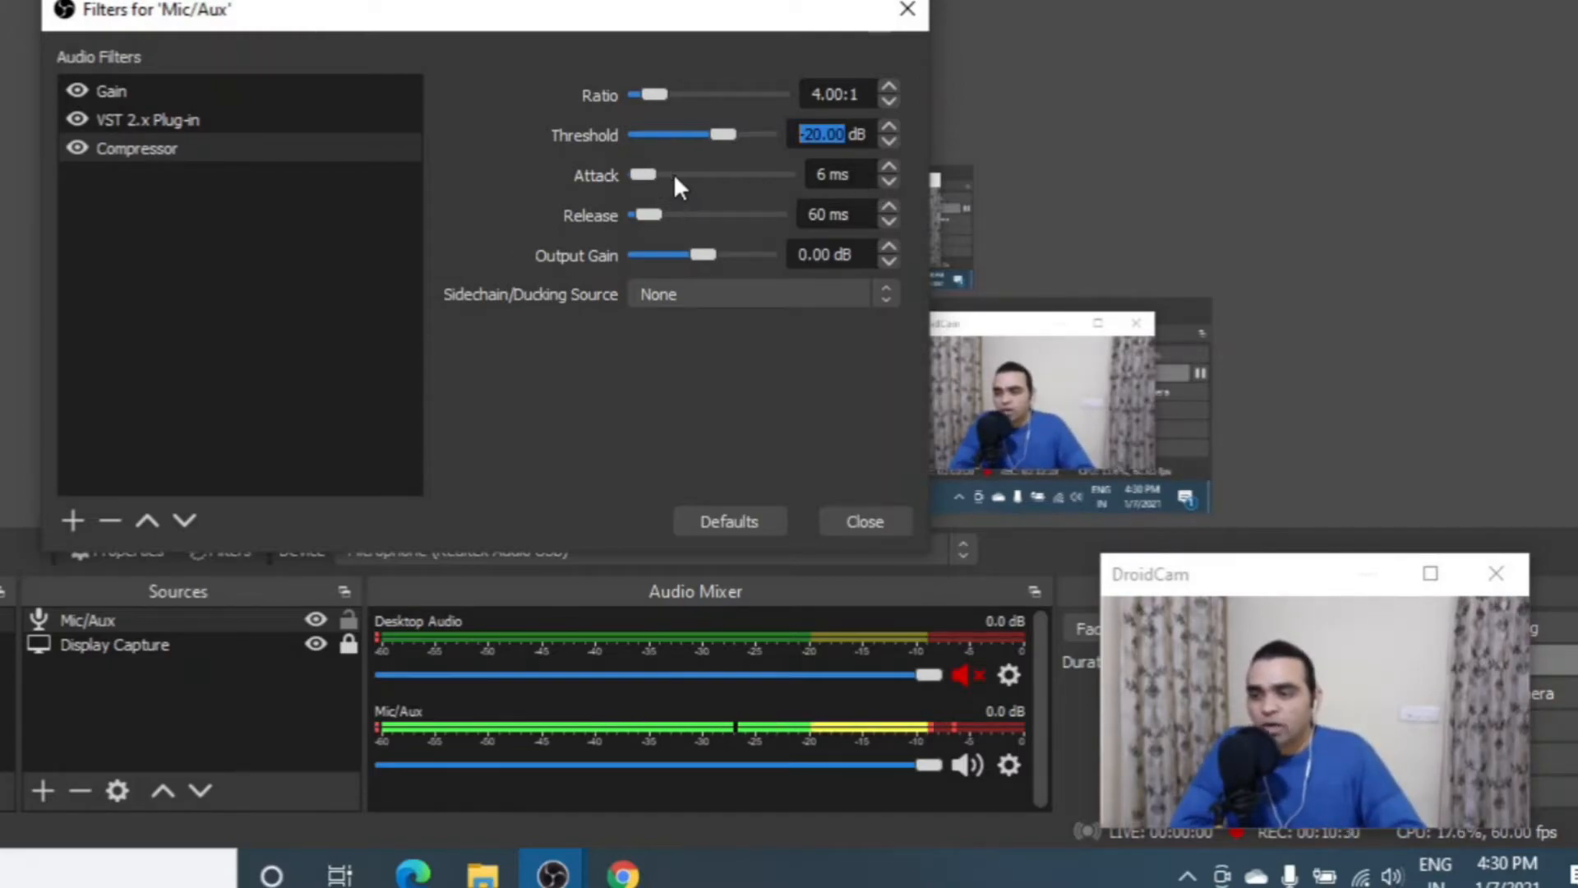
Set the Compressor's attack to 12 ms and its release to 100 ms
{"action": "key", "text": "Tab"}
{"action": "type", "text": "12"}
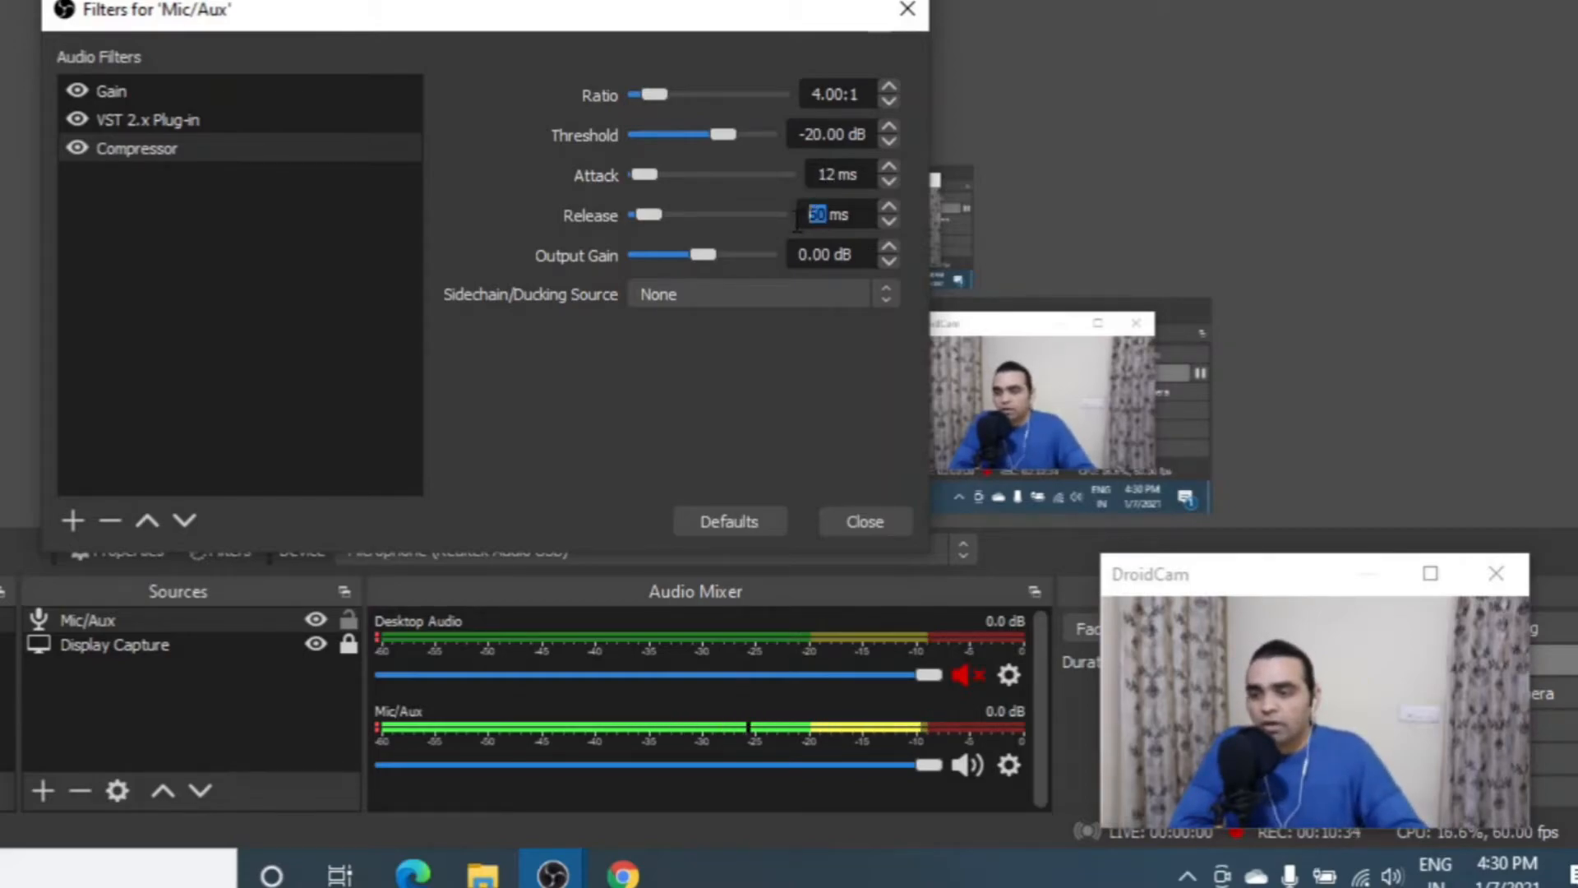
{"action": "type", "text": "100"}
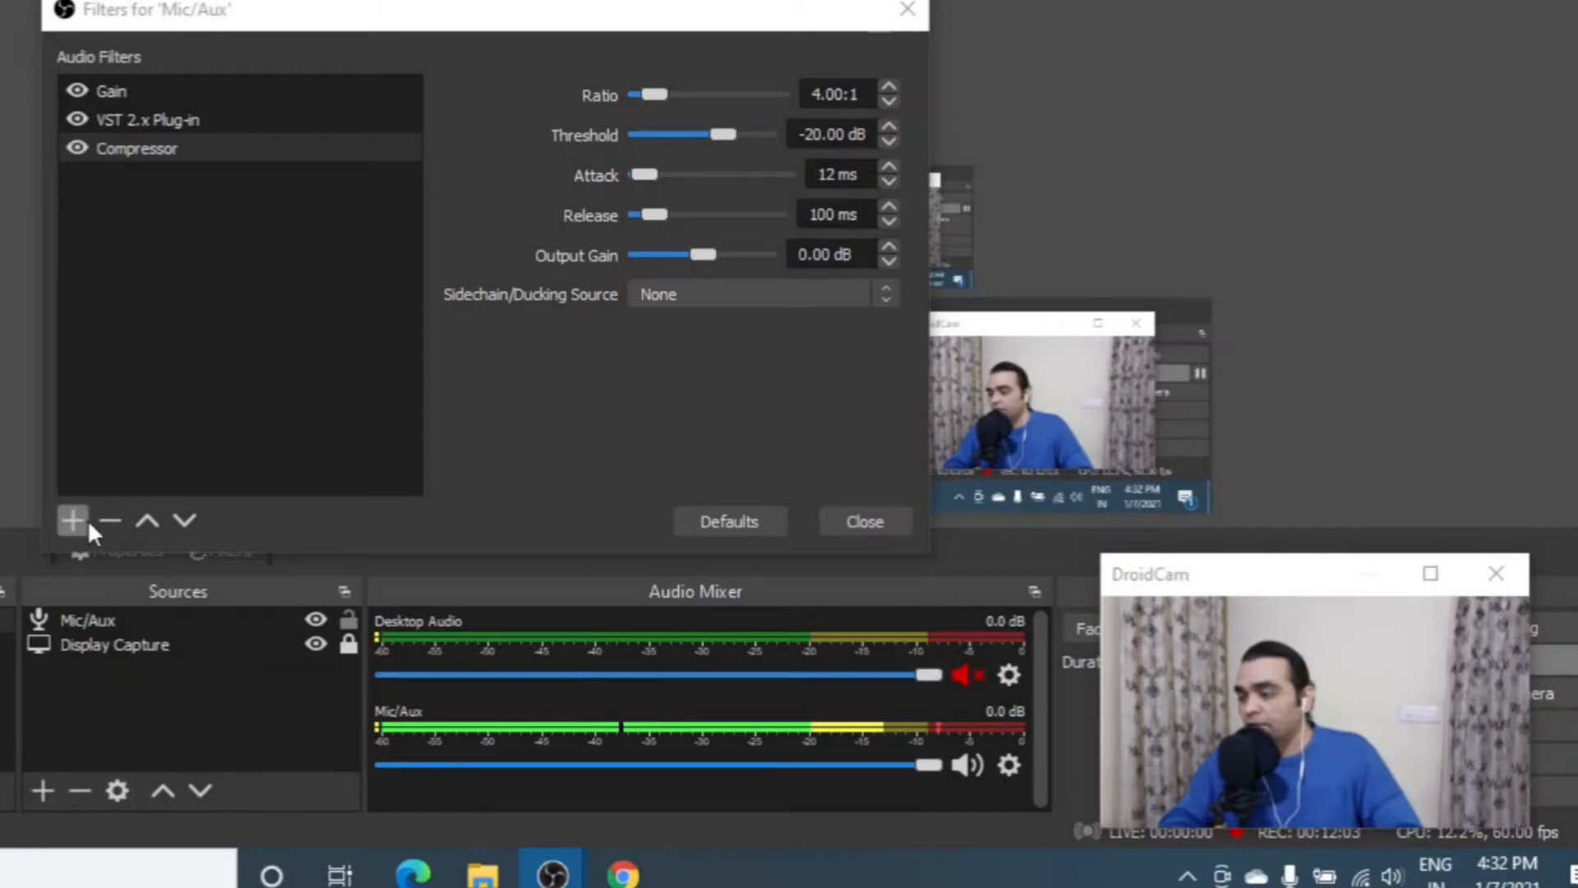
Add an Expander filter with its default name to Mic/Aux and place the DroidCam window beside the filter settings
{"action": "left_click", "coordinate": [77, 523]}
{"action": "left_click", "coordinate": [170, 578]}
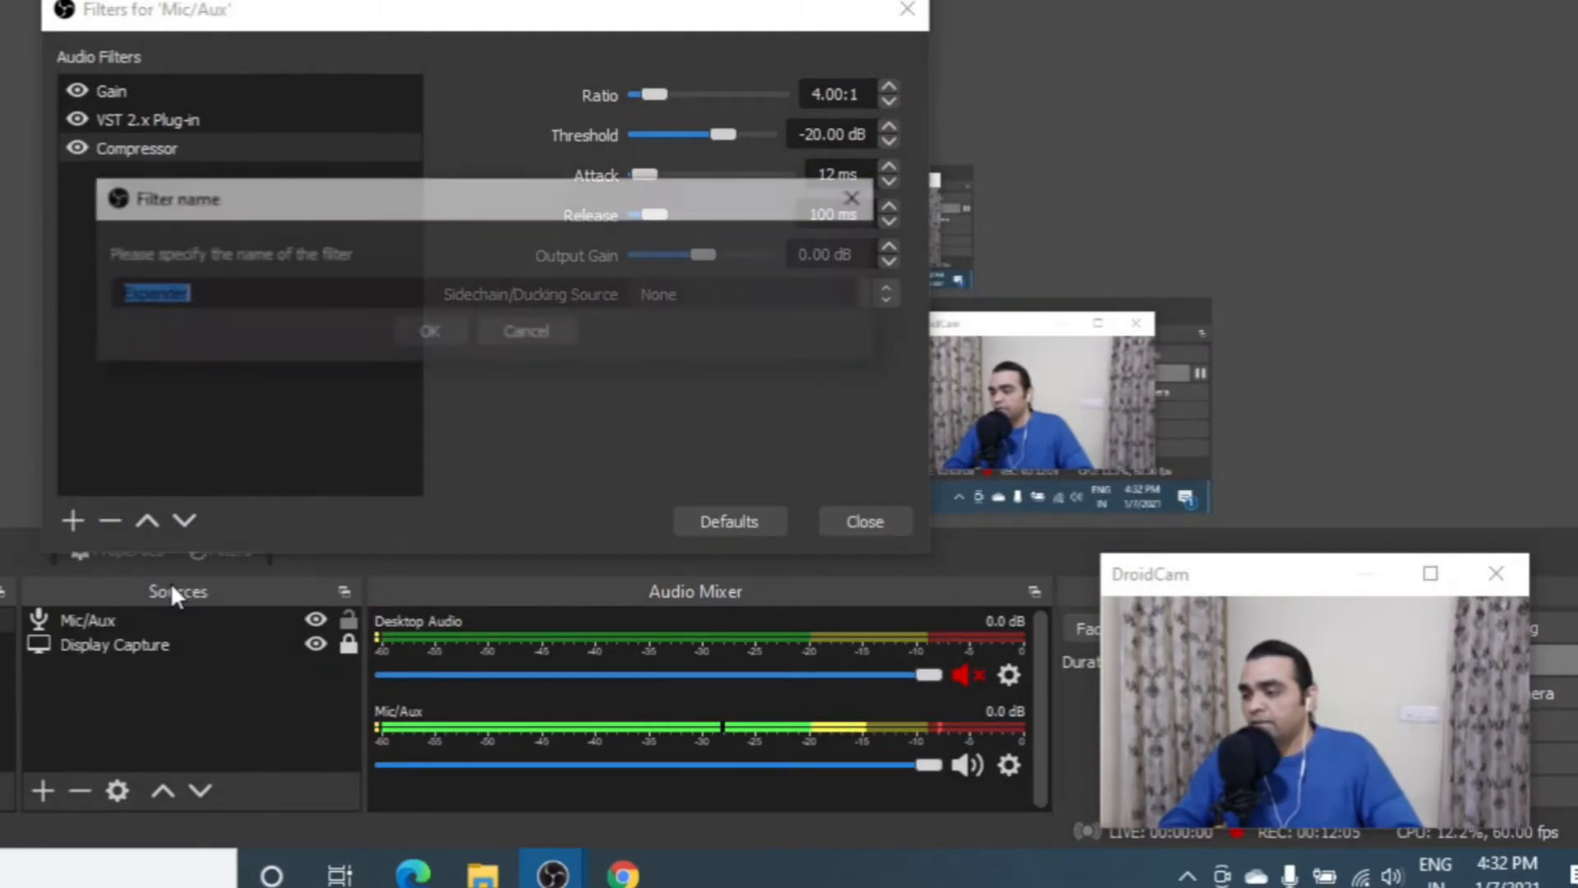
{"action": "left_click", "coordinate": [452, 331]}
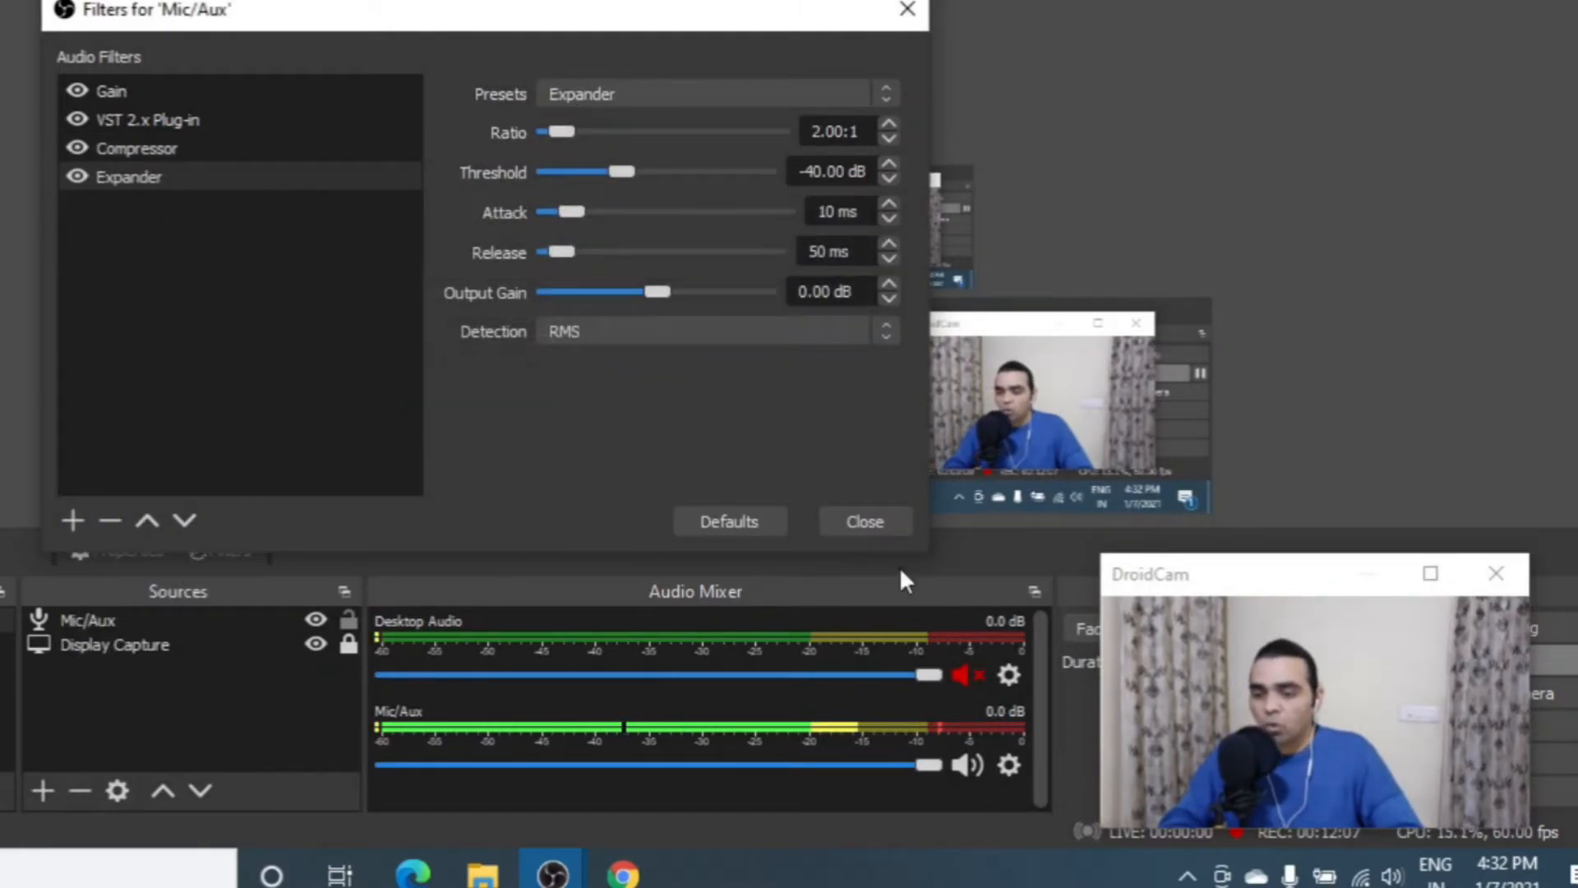
{"action": "left_click_drag", "start_coordinate": [1255, 589], "coordinate": [1085, 254]}
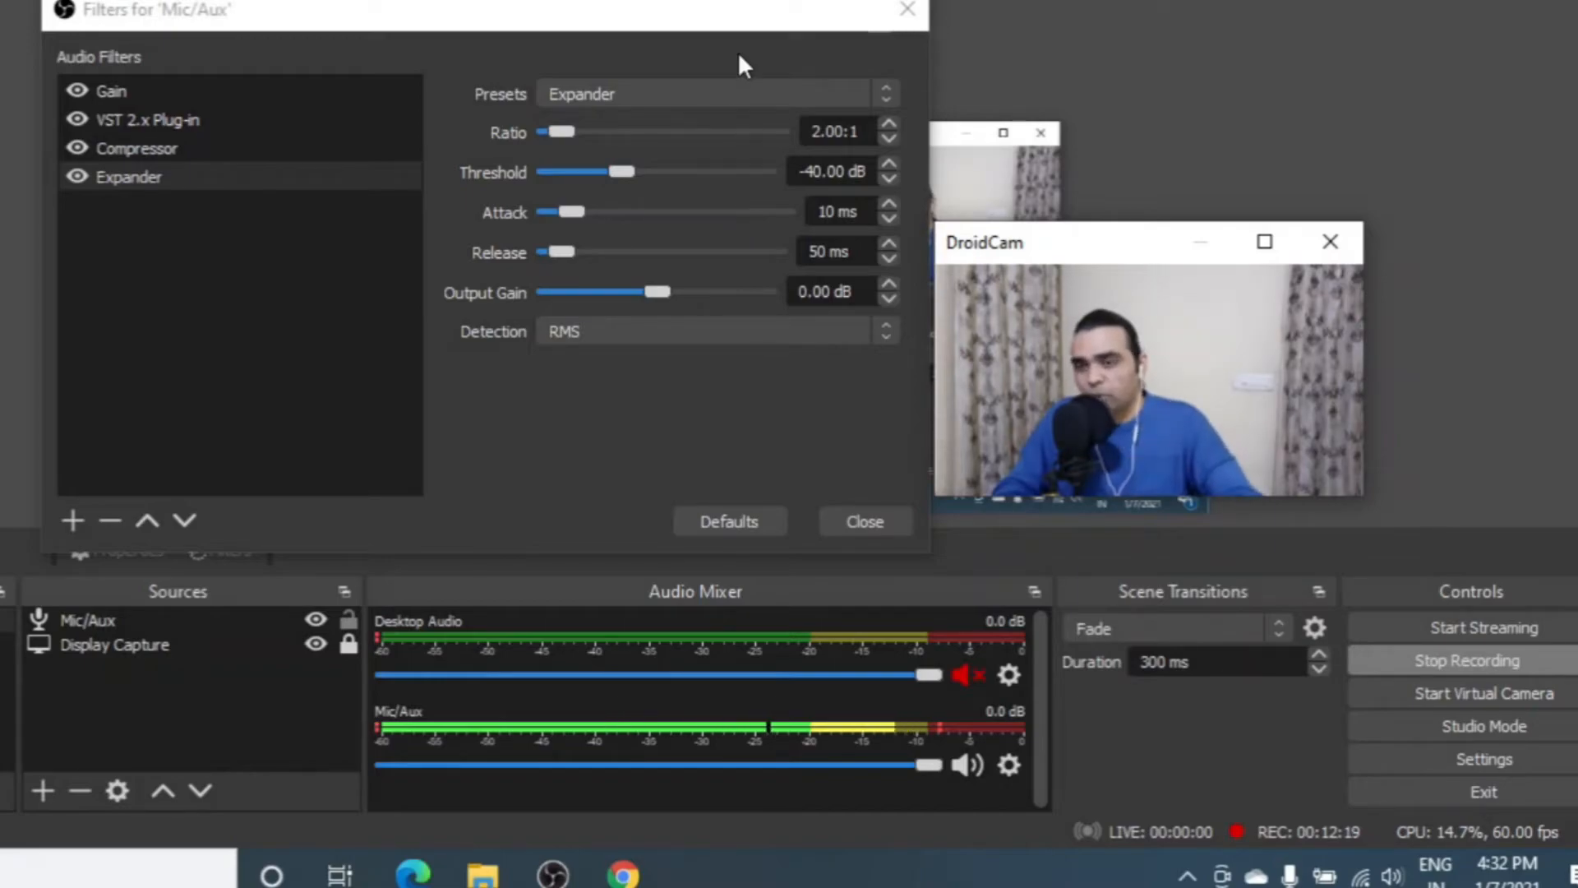
{"action": "left_click_drag", "start_coordinate": [1097, 251], "coordinate": [1228, 542]}
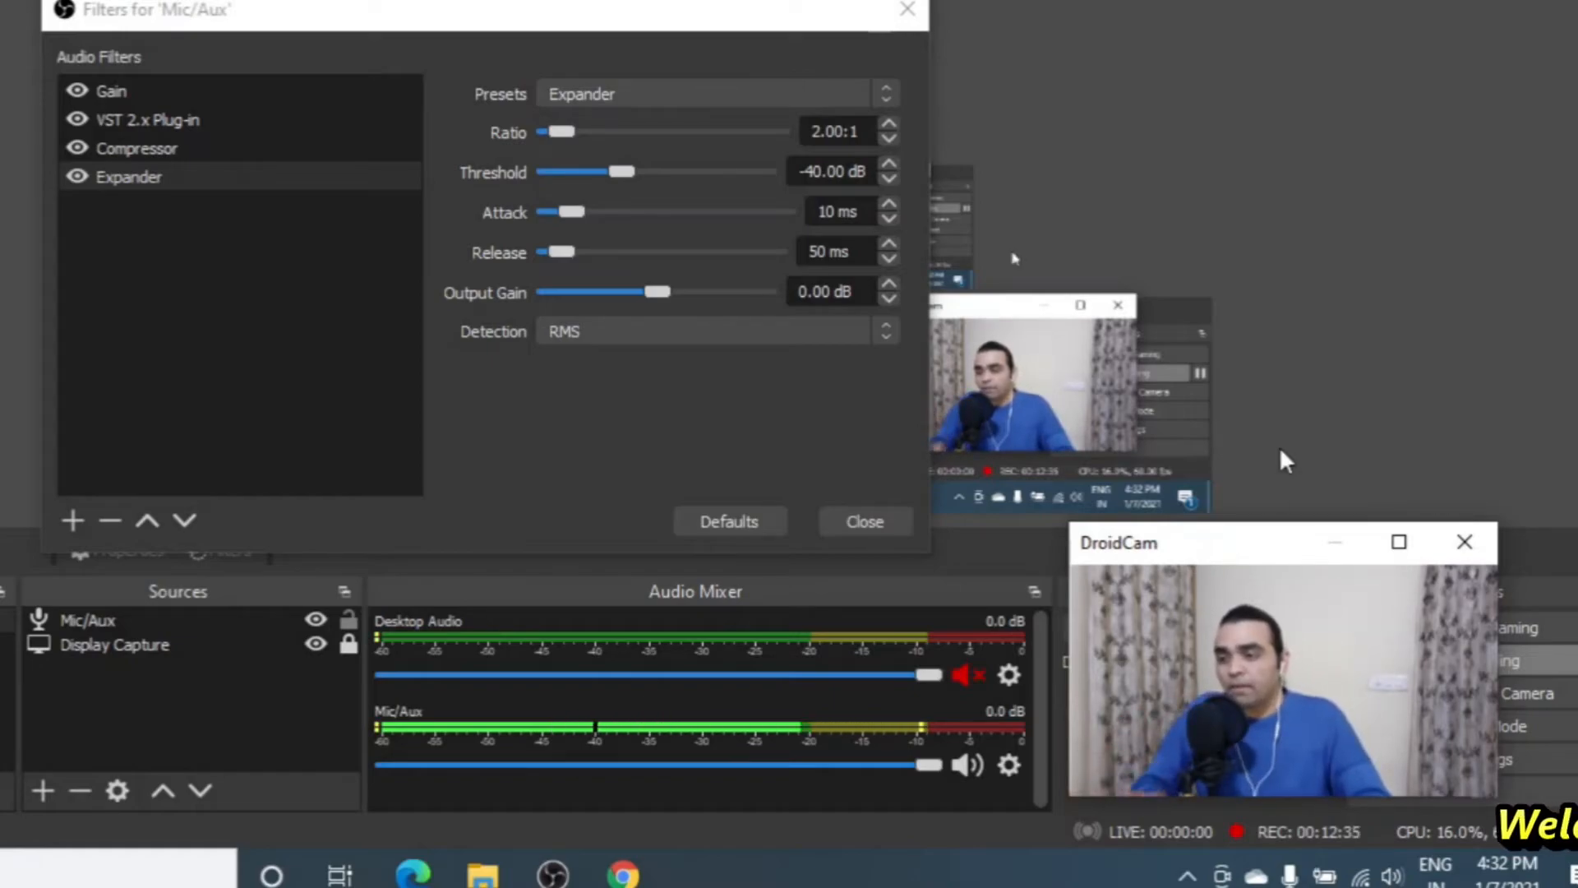
{"action": "left_click_drag", "start_coordinate": [1146, 544], "coordinate": [1055, 134]}
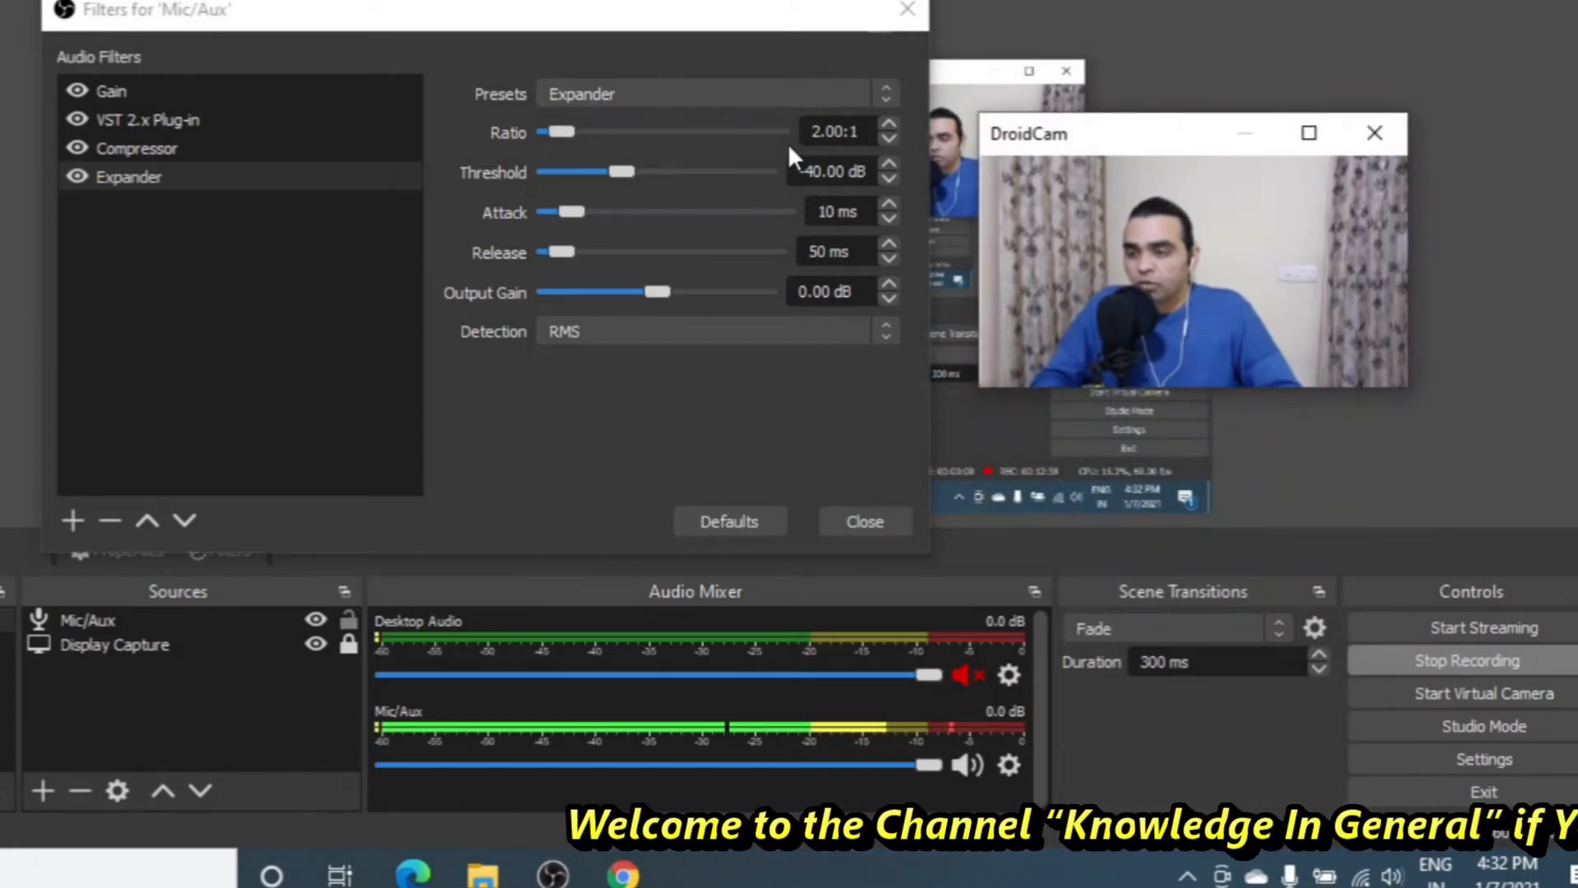
Set the Expander's ratio to 4.00:1, attack to 12 ms and release to 100 ms
{"action": "left_click", "coordinate": [889, 124]}
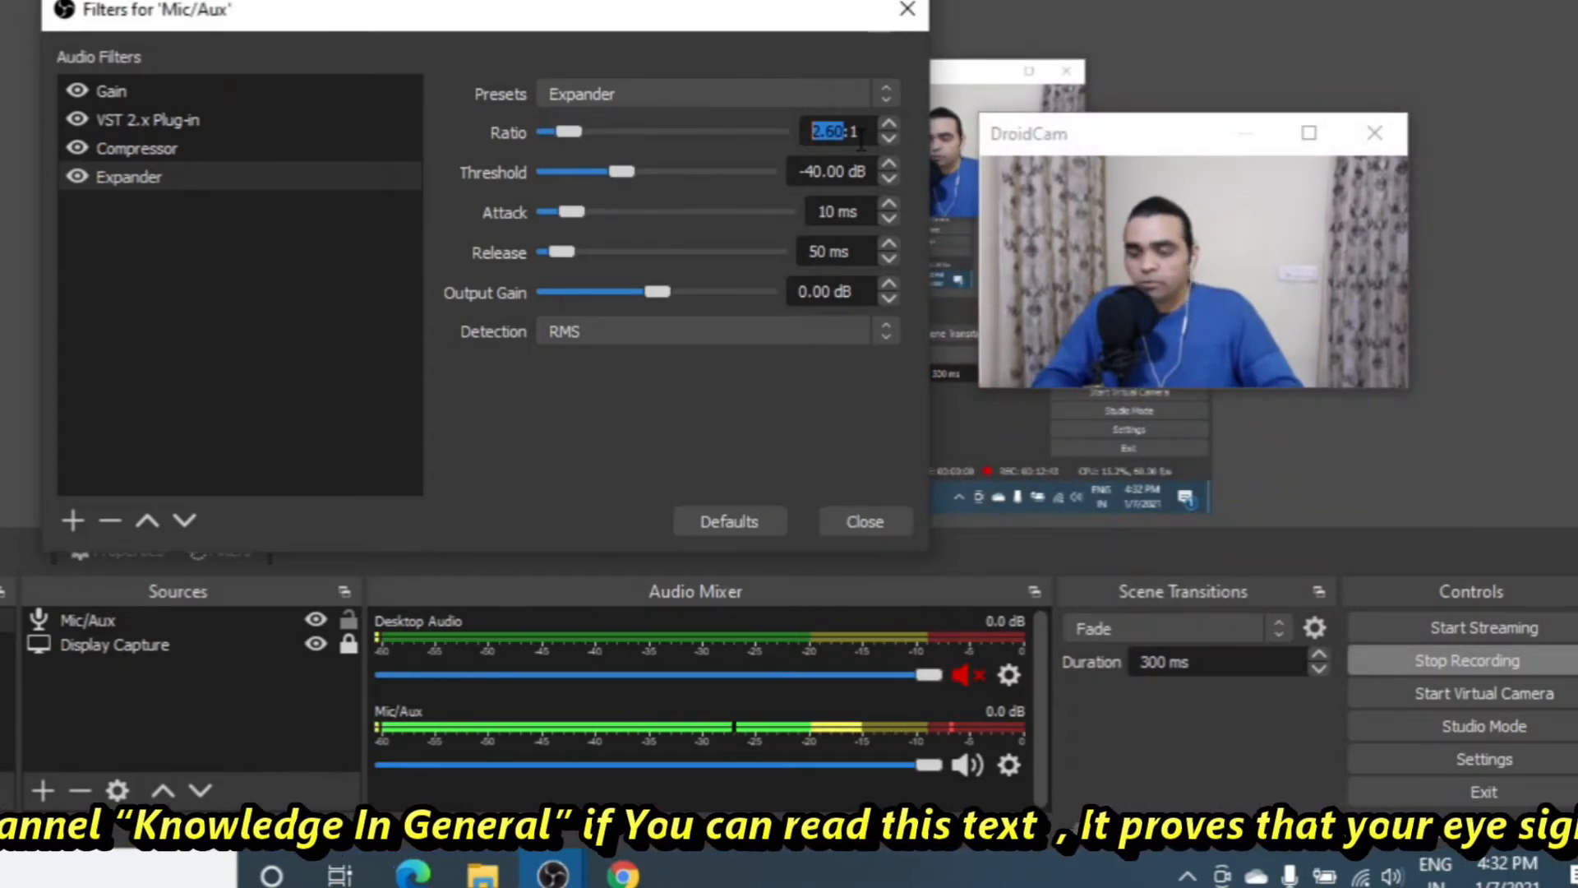
{"action": "type", "text": "4"}
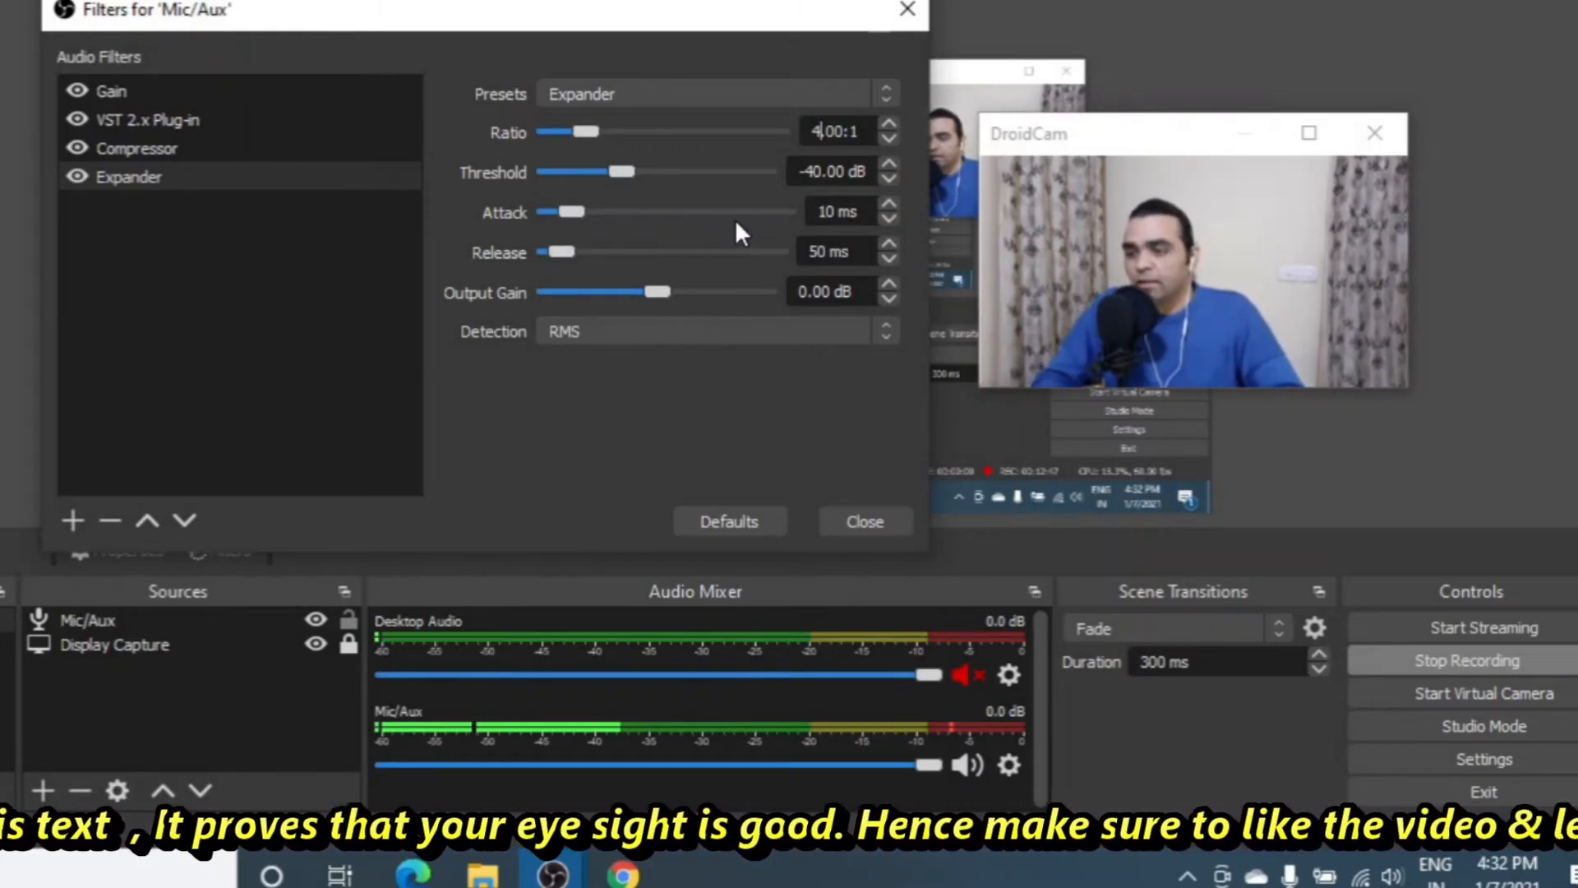
{"action": "left_click", "coordinate": [889, 204]}
{"action": "left_click", "coordinate": [888, 204]}
{"action": "double_click", "coordinate": [799, 251]}
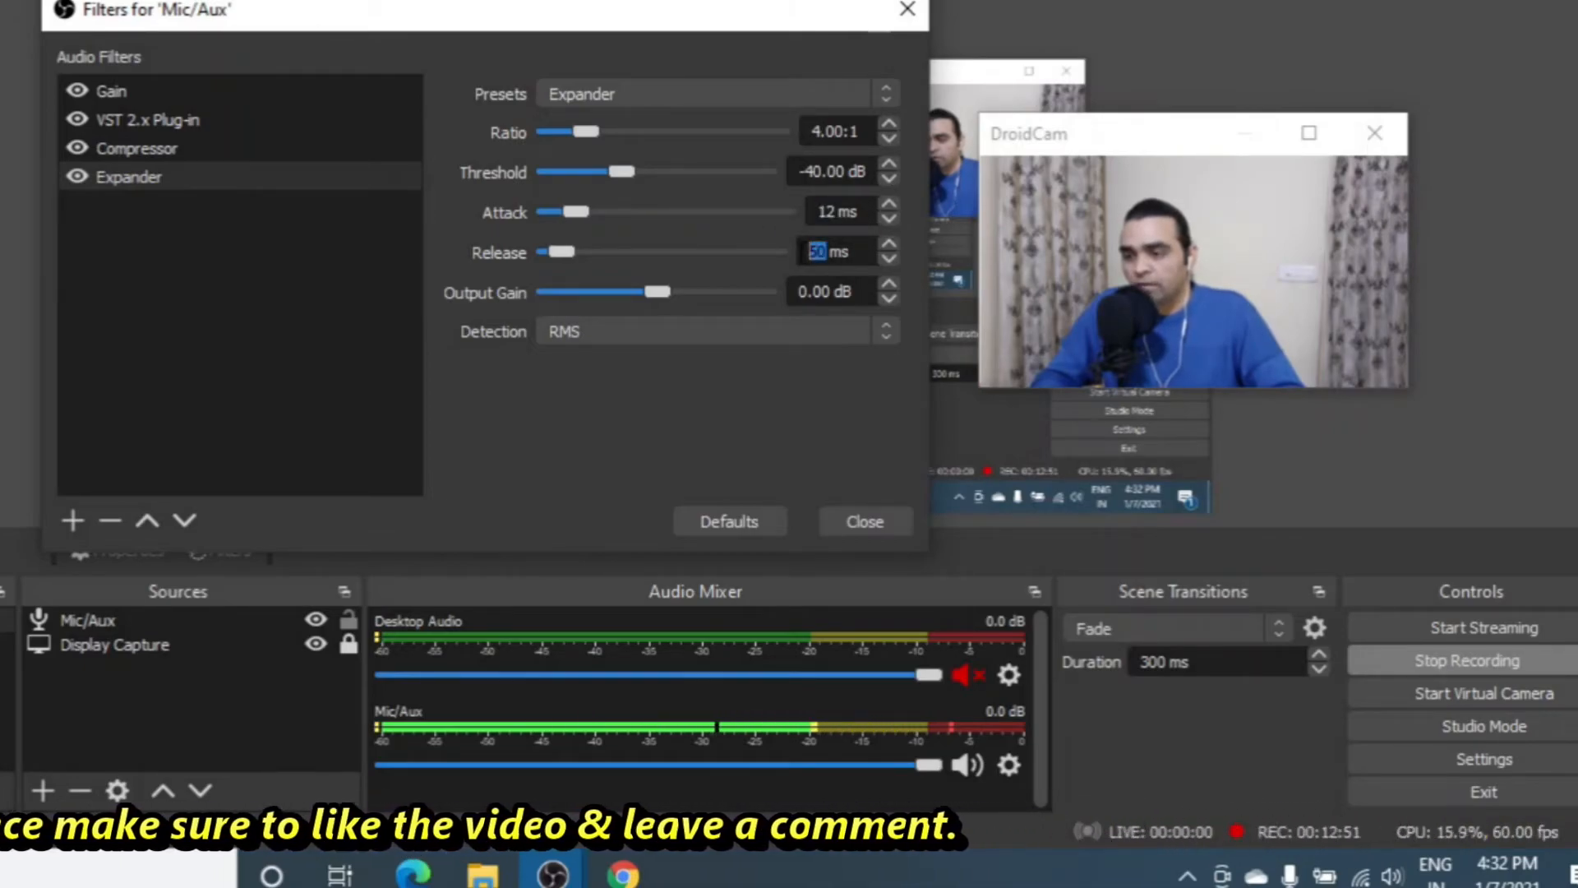
{"action": "type", "text": "100"}
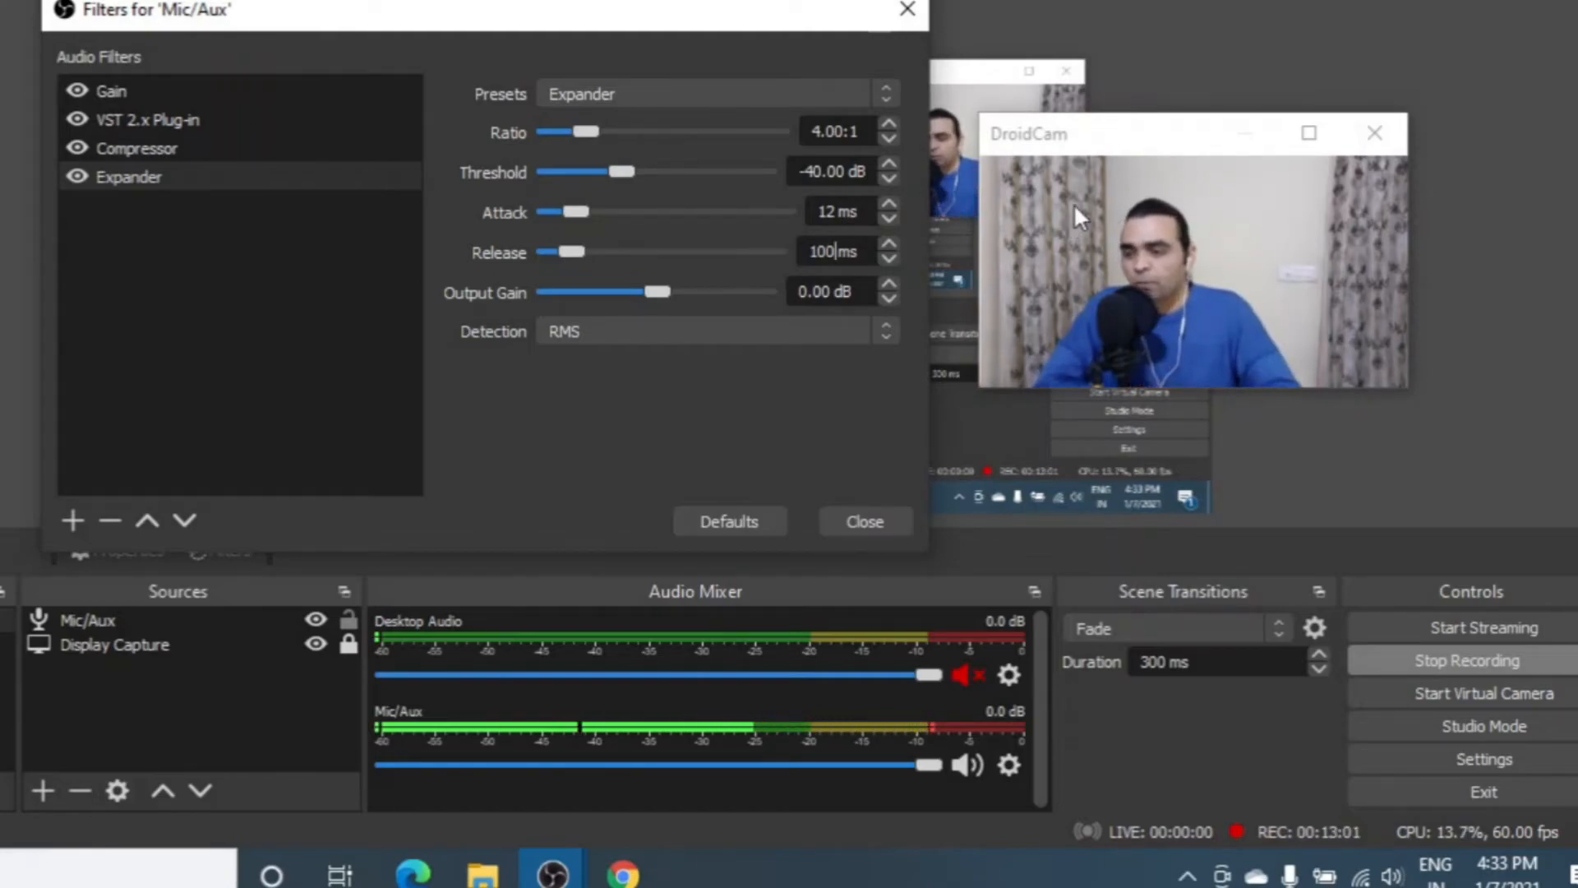
Try Expander threshold values of -60.00 dB and -36.20 dB with the webcam window shifted closer to the settings
{"action": "left_click_drag", "start_coordinate": [1113, 149], "coordinate": [1068, 111]}
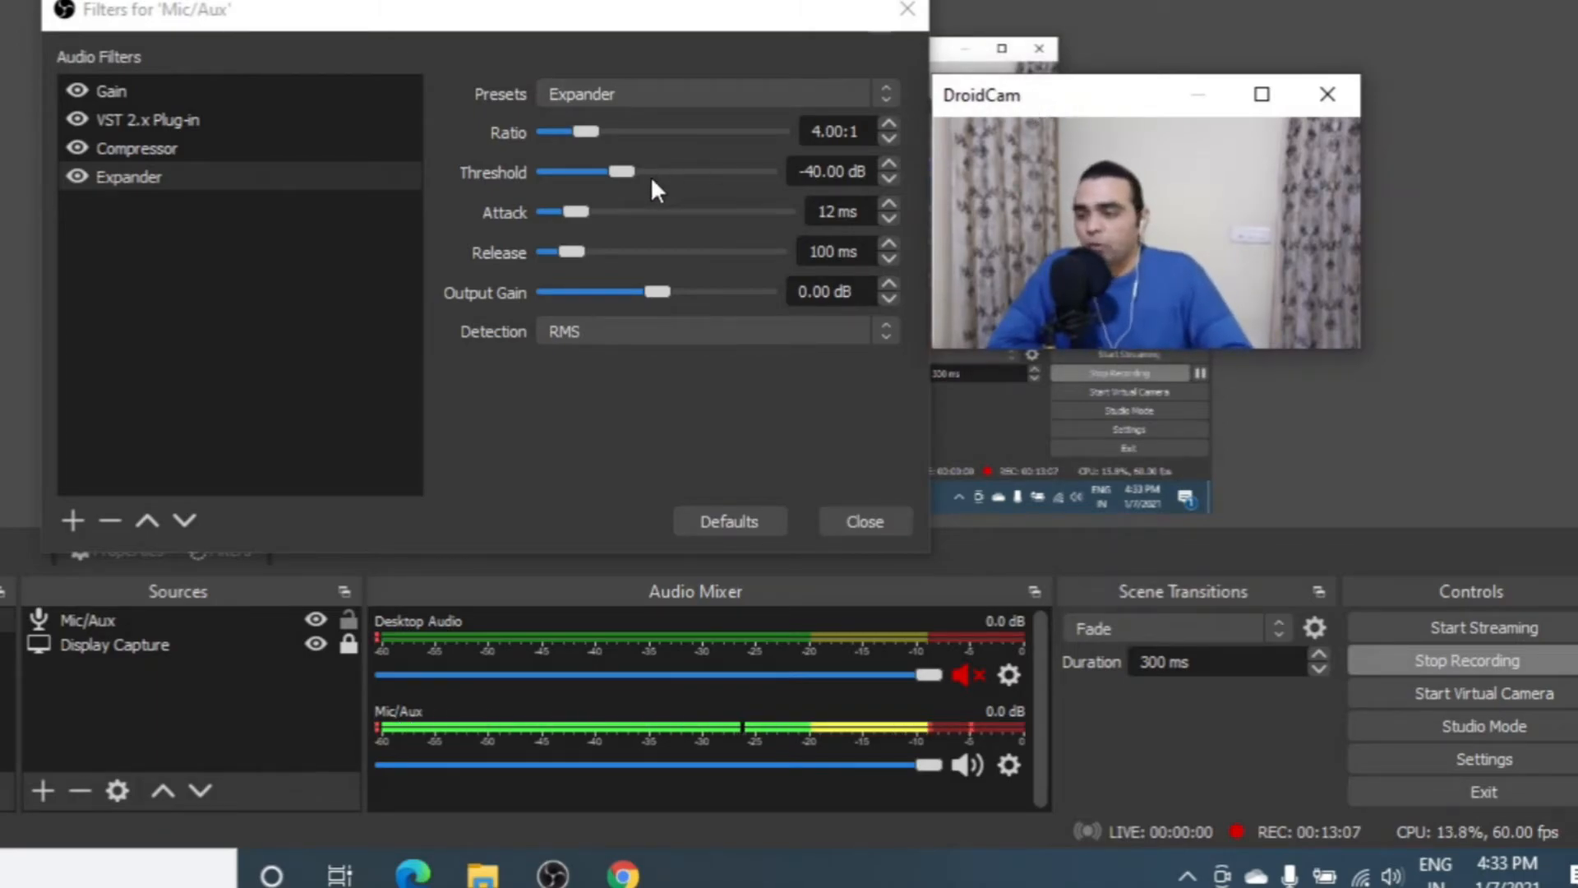
{"action": "left_click_drag", "start_coordinate": [628, 174], "coordinate": [548, 171]}
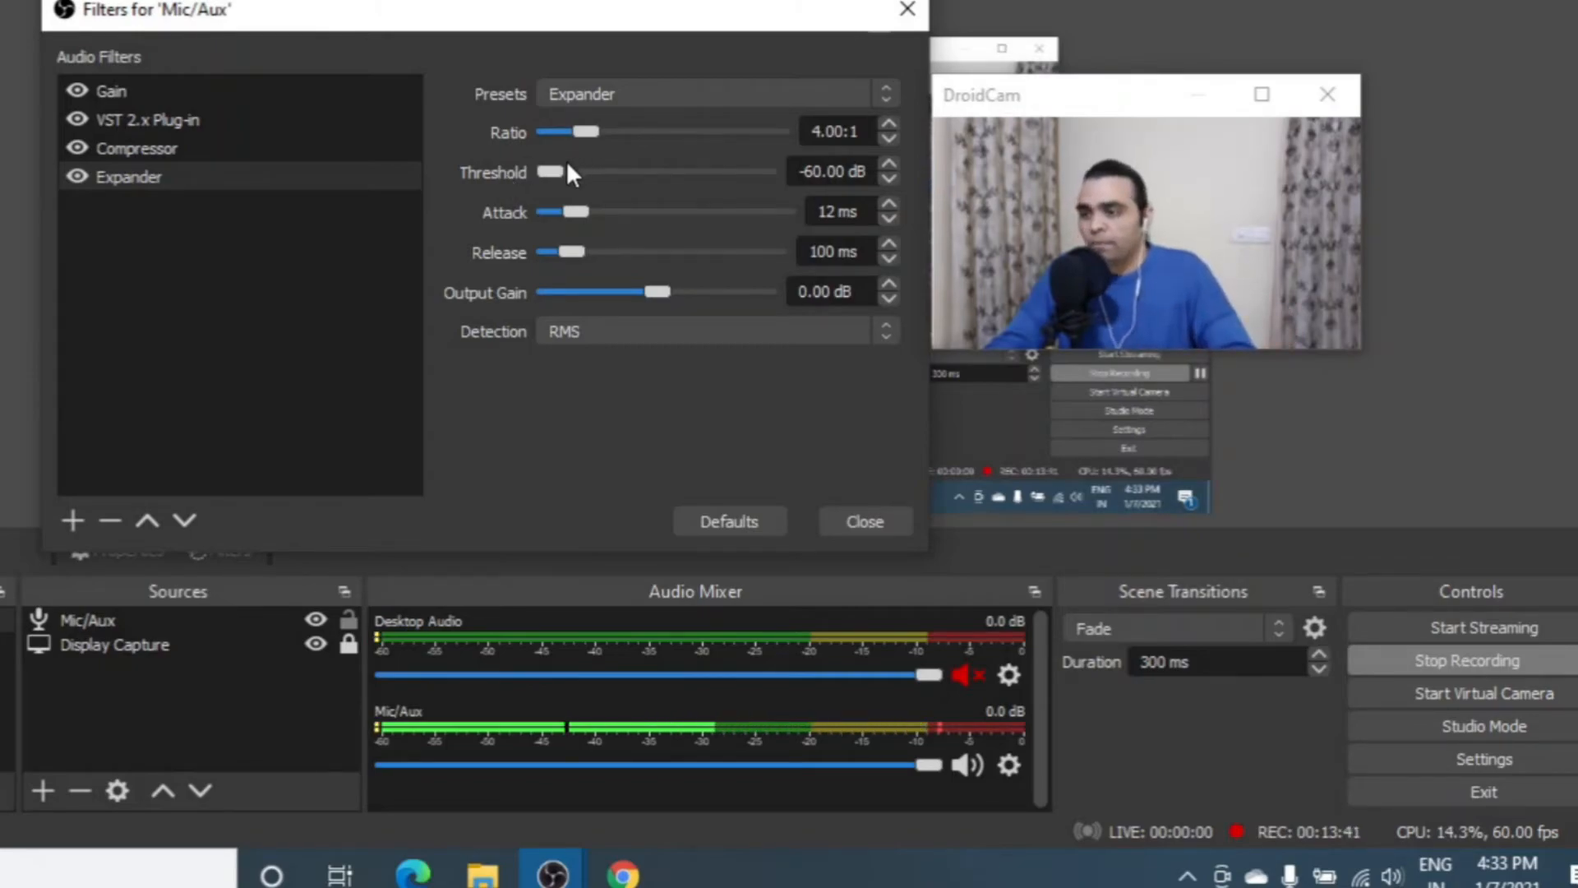
{"action": "left_click_drag", "start_coordinate": [551, 172], "coordinate": [637, 194]}
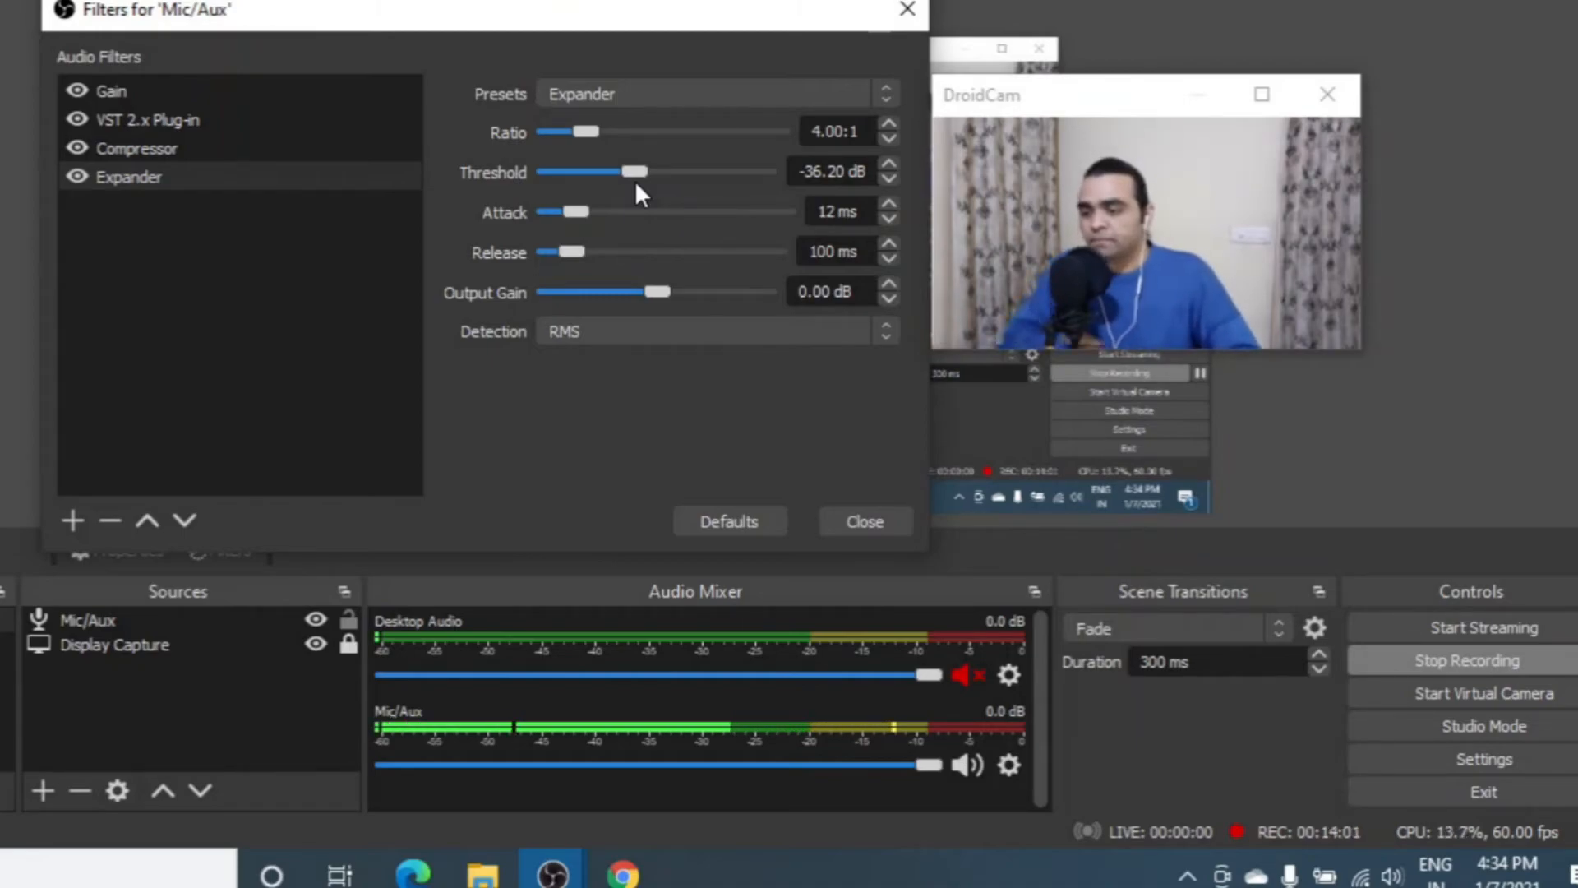
Move the webcam window down, raise the Expander's threshold to -28.20 dB and check the Compressor's settings for comparison
{"action": "left_click_drag", "start_coordinate": [1098, 104], "coordinate": [1207, 560]}
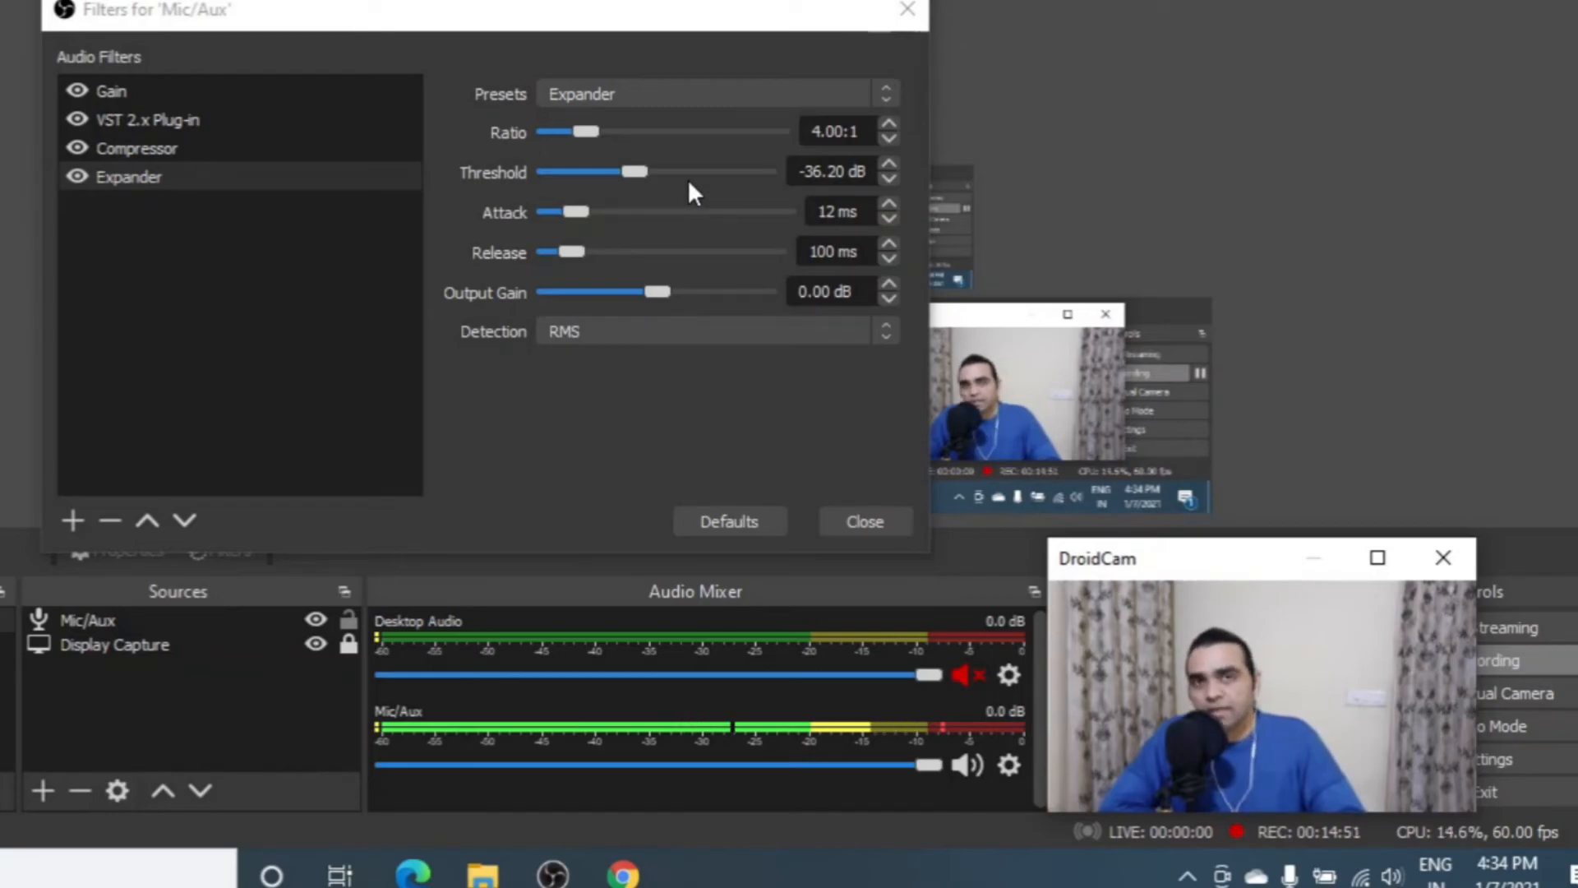
{"action": "left_click", "coordinate": [638, 174]}
{"action": "mouse_move", "coordinate": [638, 174]}
{"action": "left_mouse_down"}
{"action": "mouse_move", "coordinate": [619, 170]}
{"action": "mouse_move", "coordinate": [649, 174]}
{"action": "left_mouse_up"}
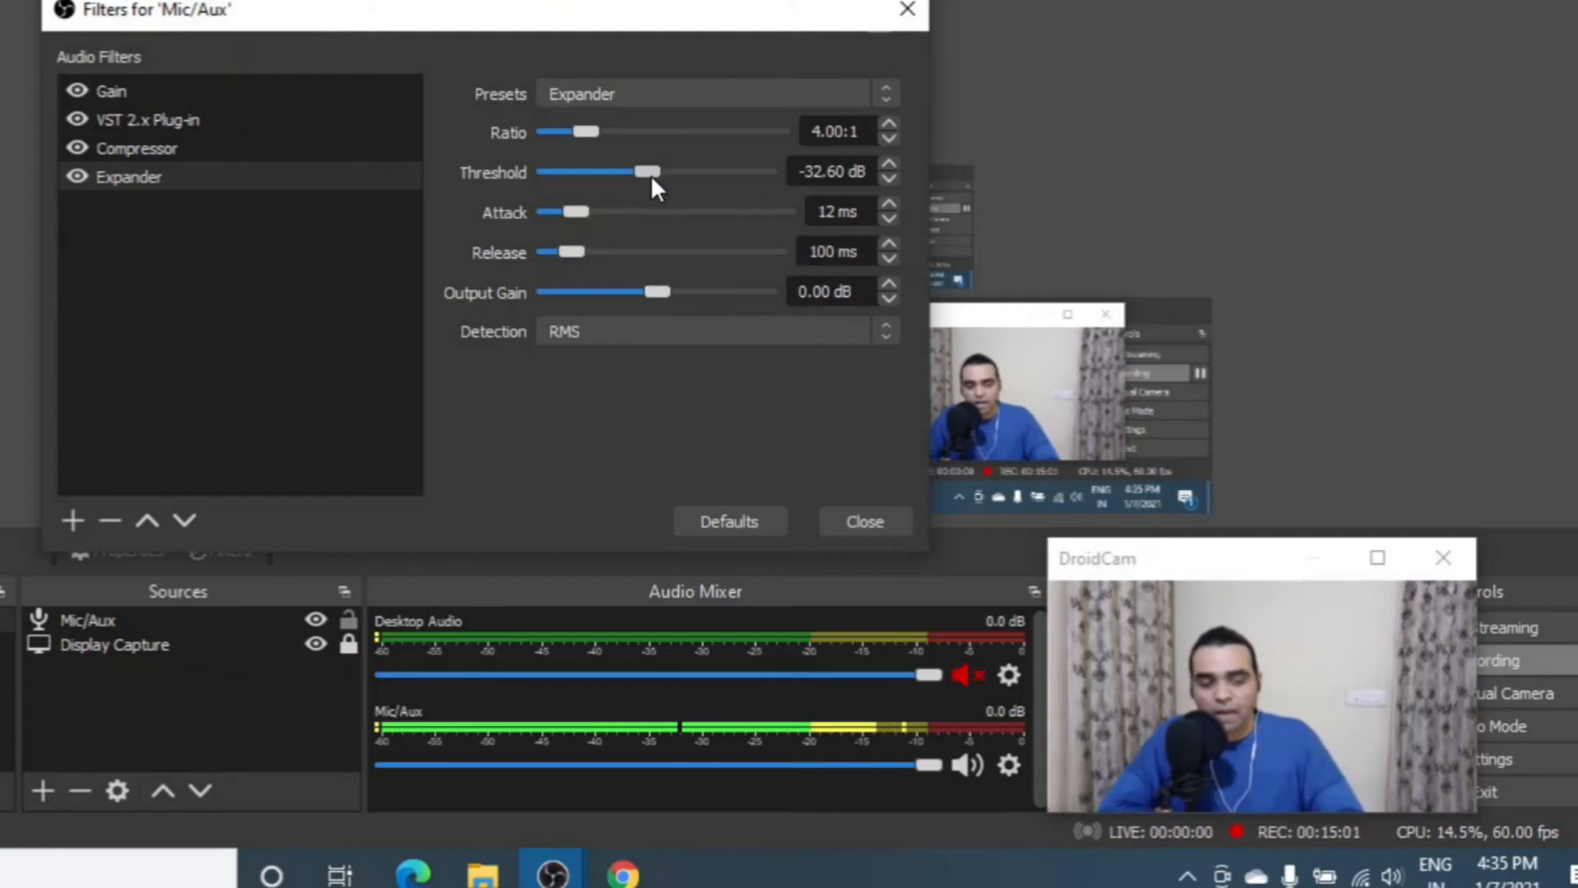
{"action": "left_click_drag", "start_coordinate": [650, 175], "coordinate": [668, 166]}
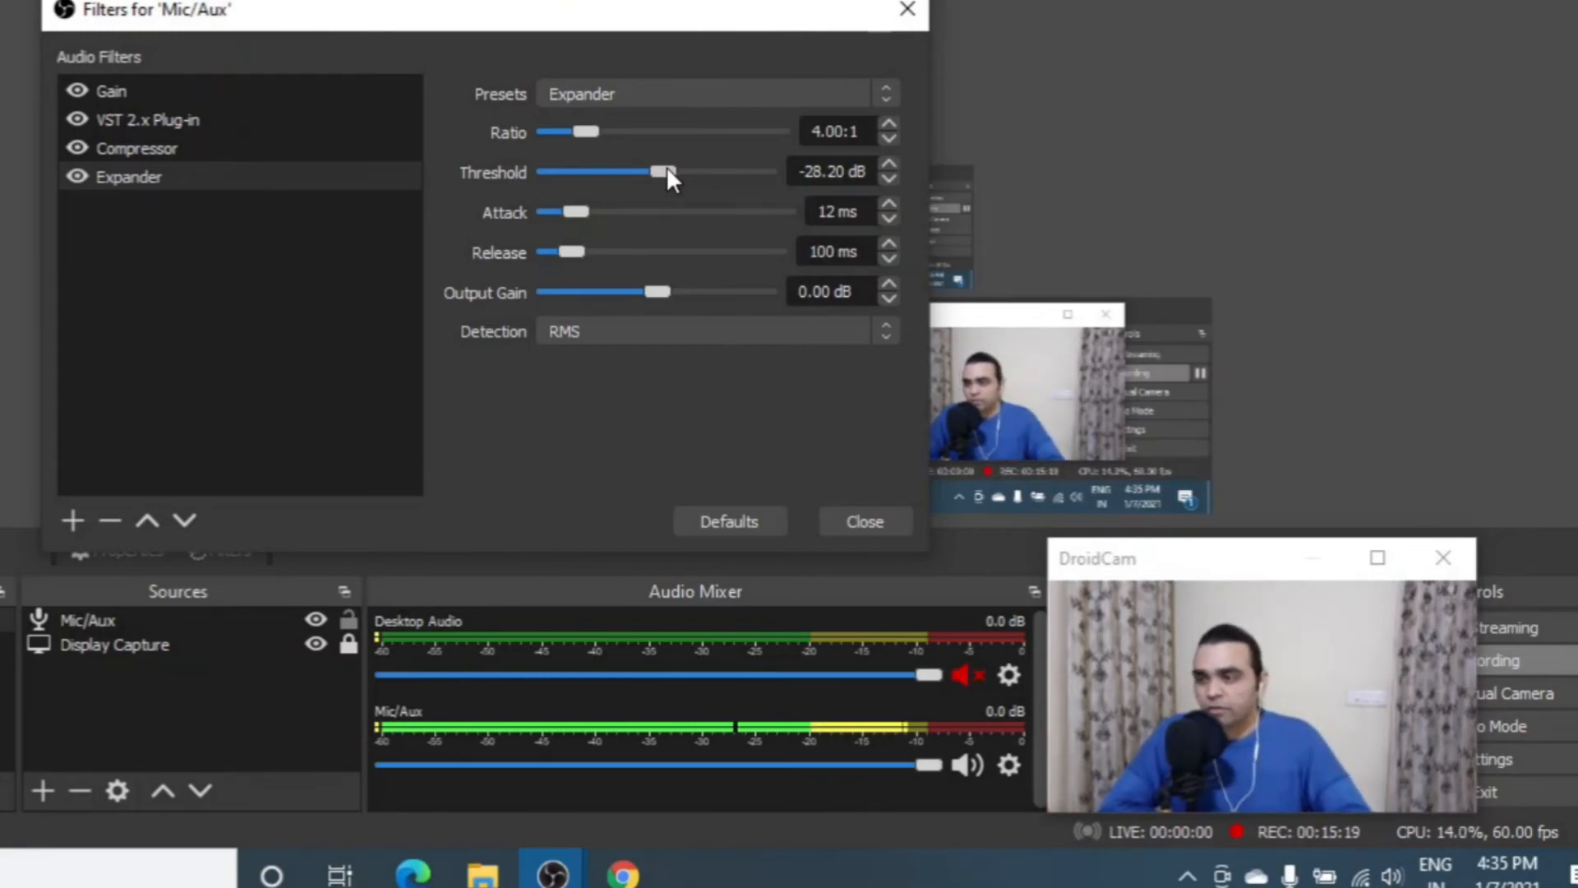
{"action": "left_click", "coordinate": [130, 143]}
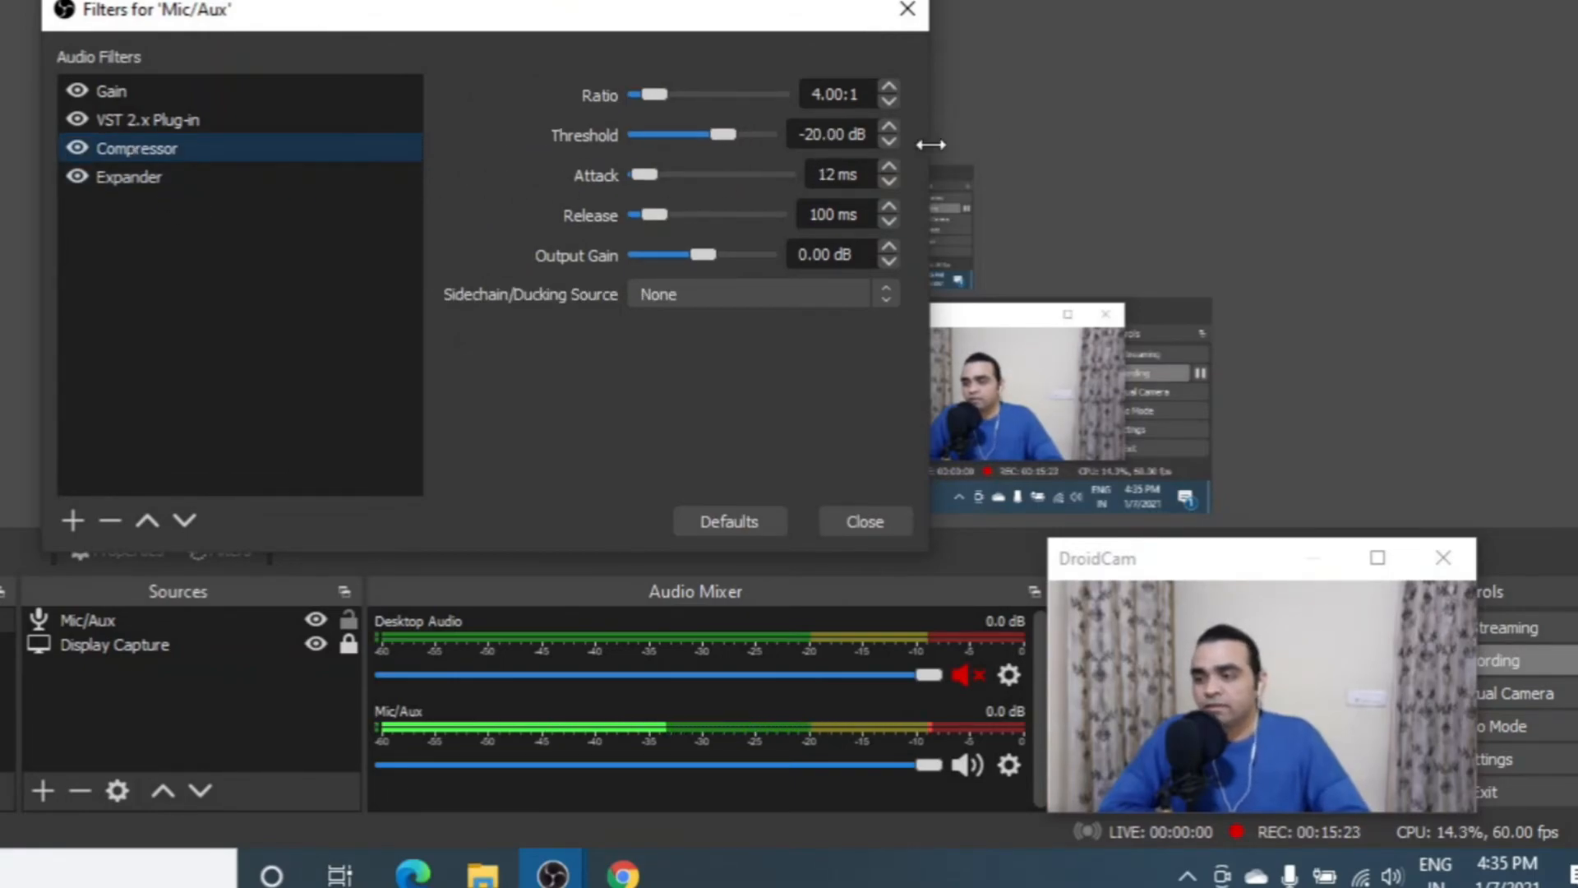
{"action": "left_click", "coordinate": [130, 179]}
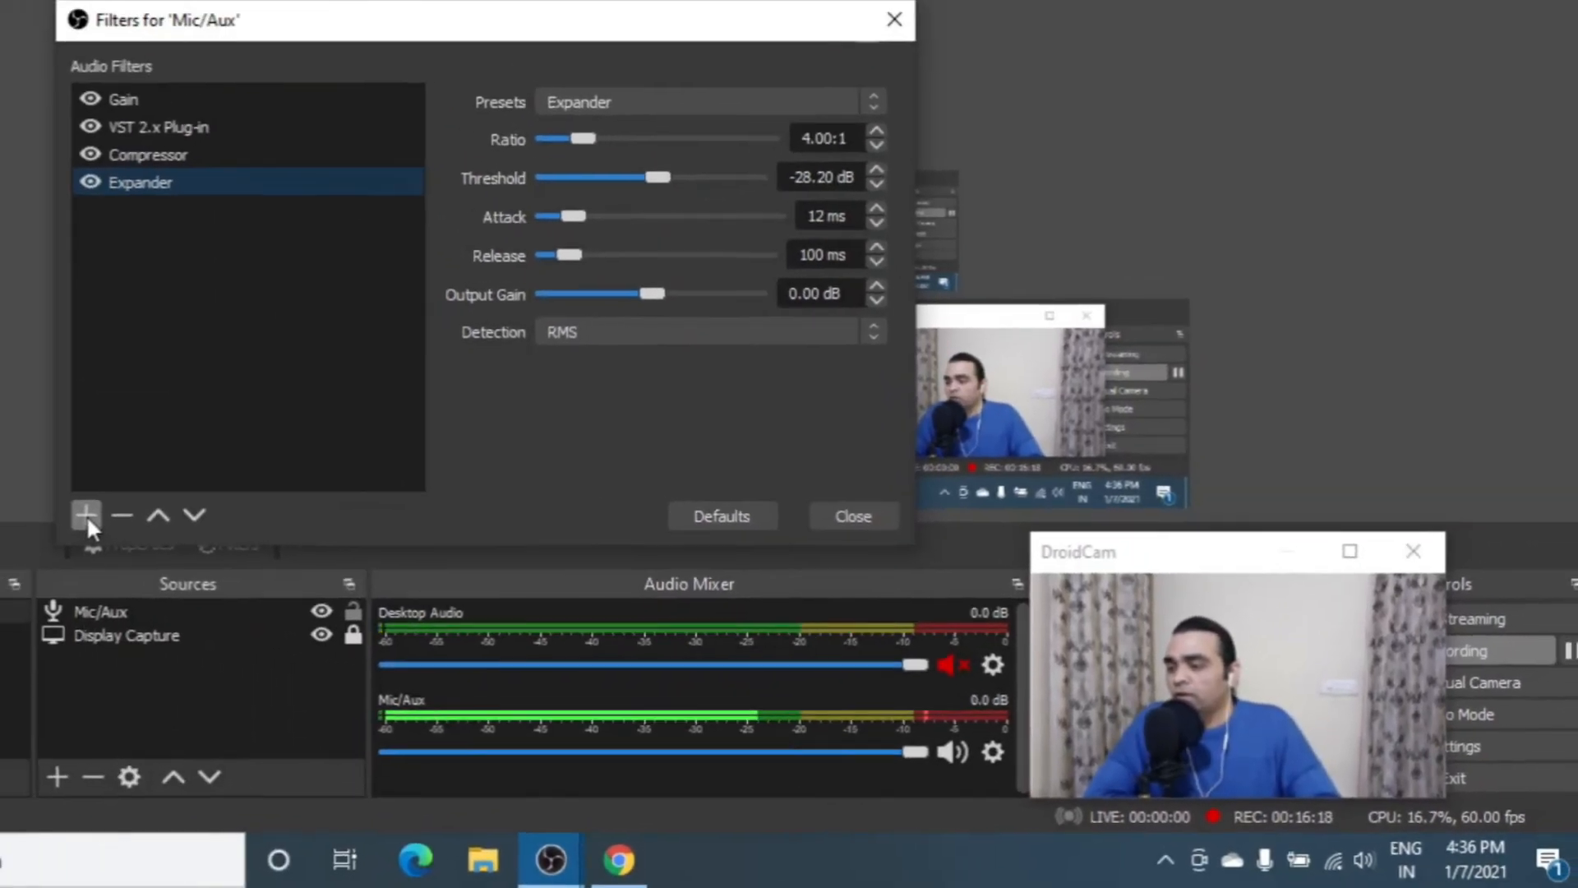
Add a Noise Suppression filter to Mic/Aux and set its method to Speex (lower CPU usage)
{"action": "left_click", "coordinate": [80, 515]}
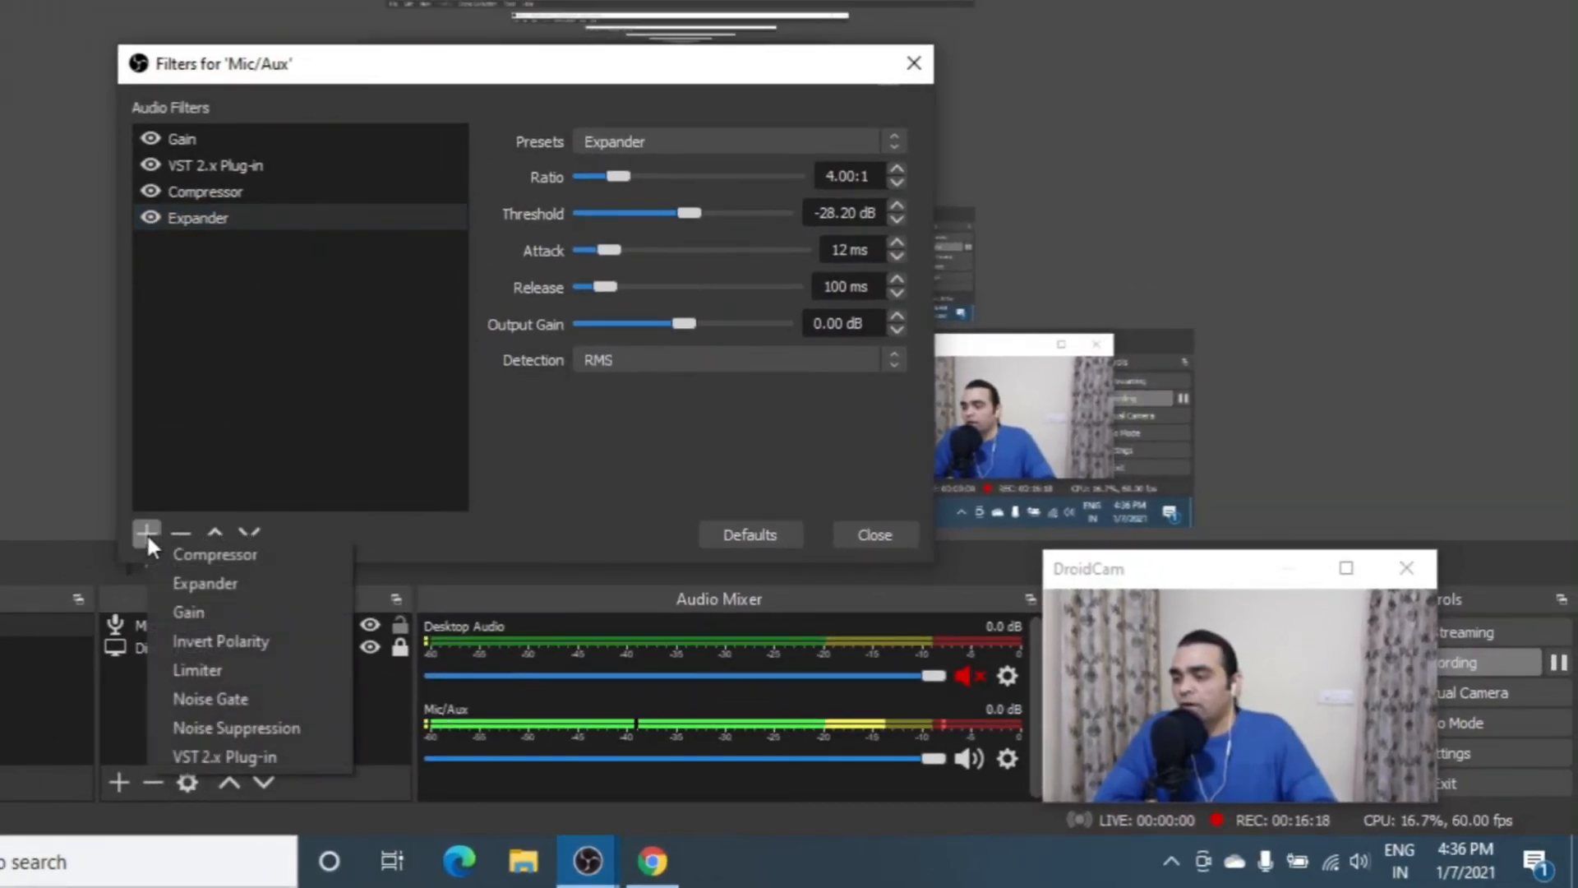
{"action": "left_click", "coordinate": [218, 729]}
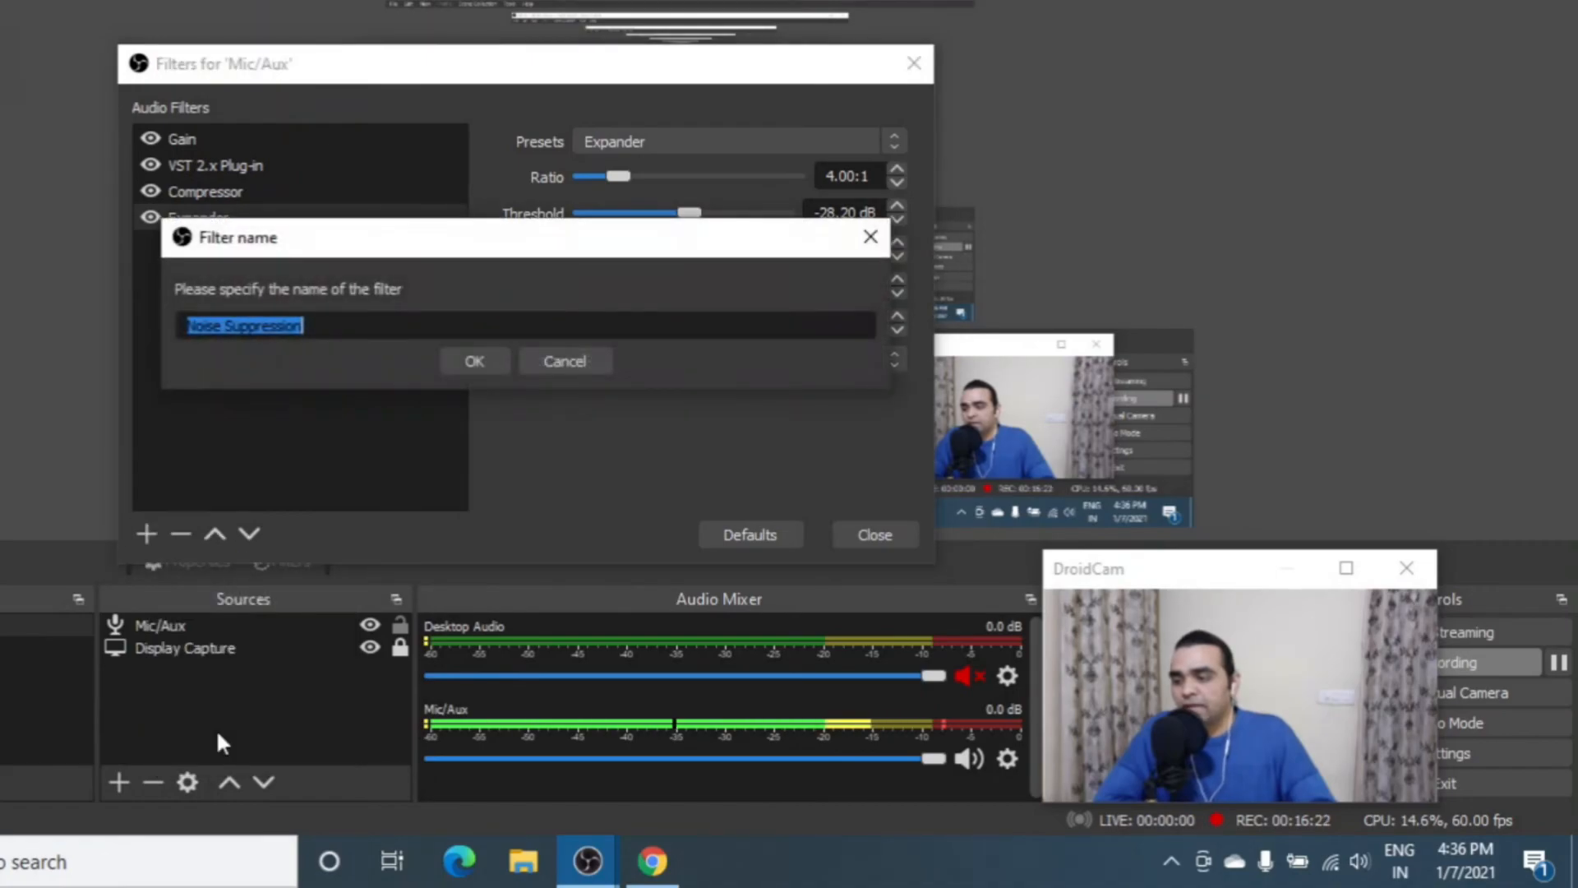
{"action": "left_click", "coordinate": [467, 359]}
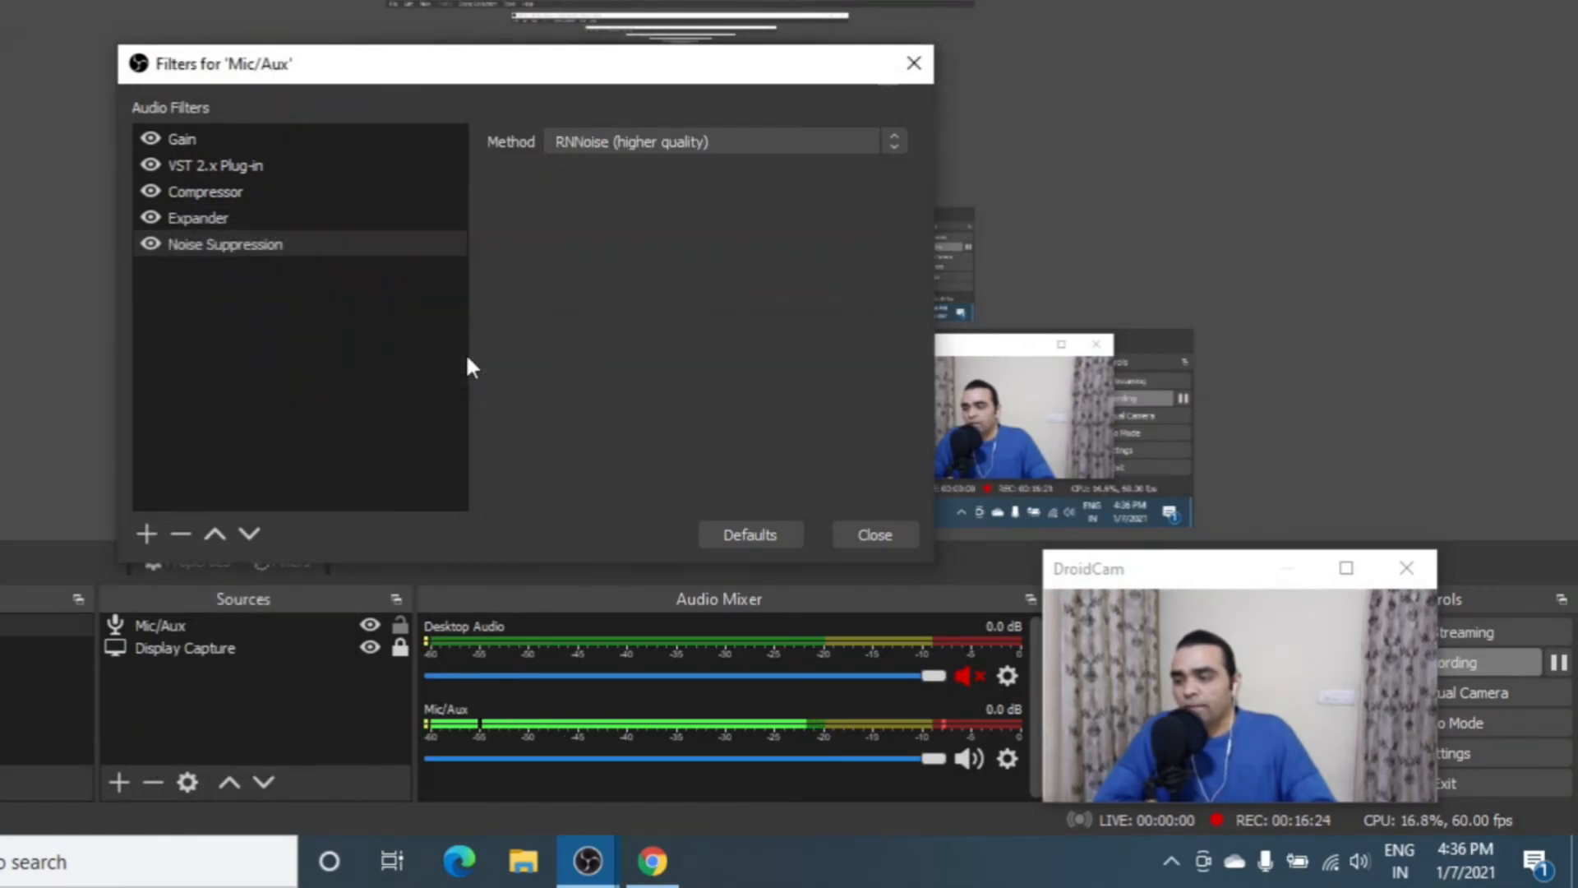
{"action": "left_click", "coordinate": [748, 139]}
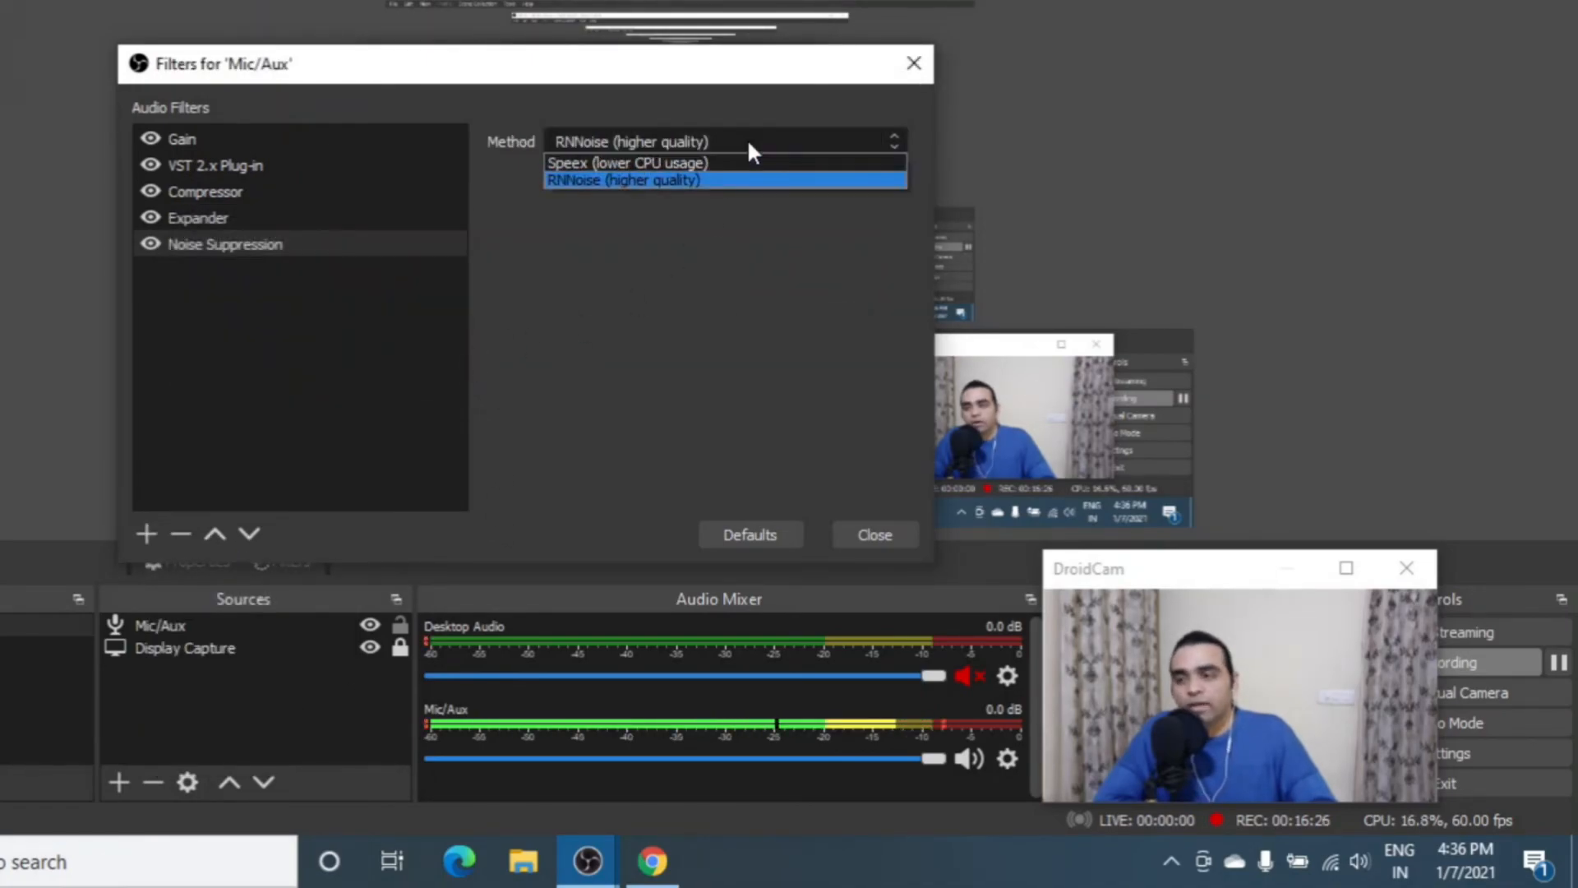
{"action": "left_click", "coordinate": [696, 162]}
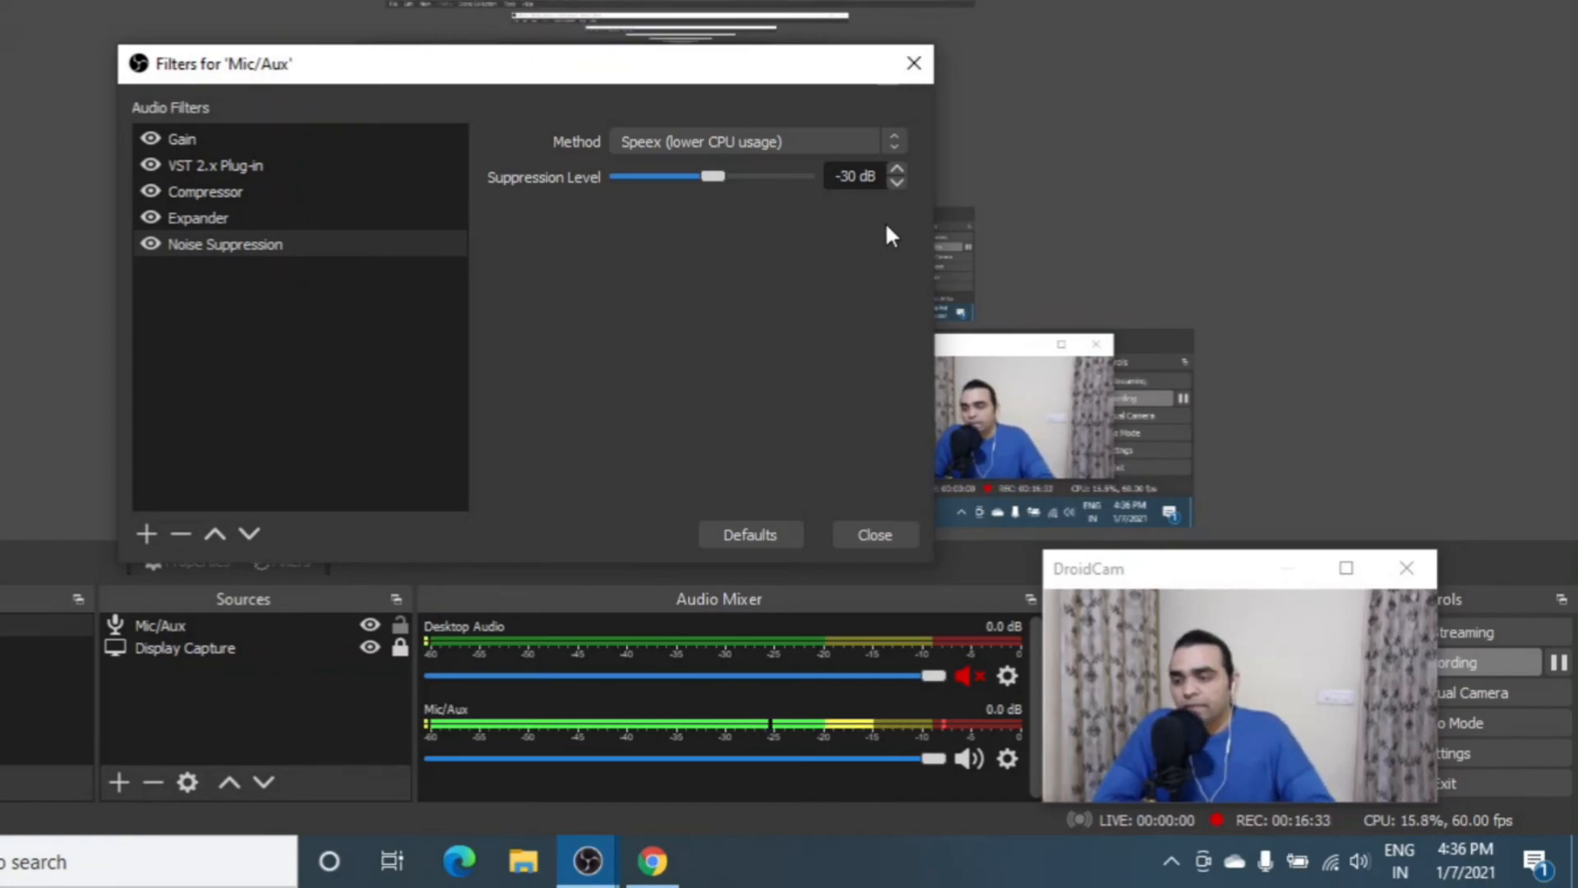
Move the webcam window up beside the filters dialog and set the noise suppression level to -50 dB
{"action": "left_click_drag", "start_coordinate": [1220, 582], "coordinate": [1156, 161]}
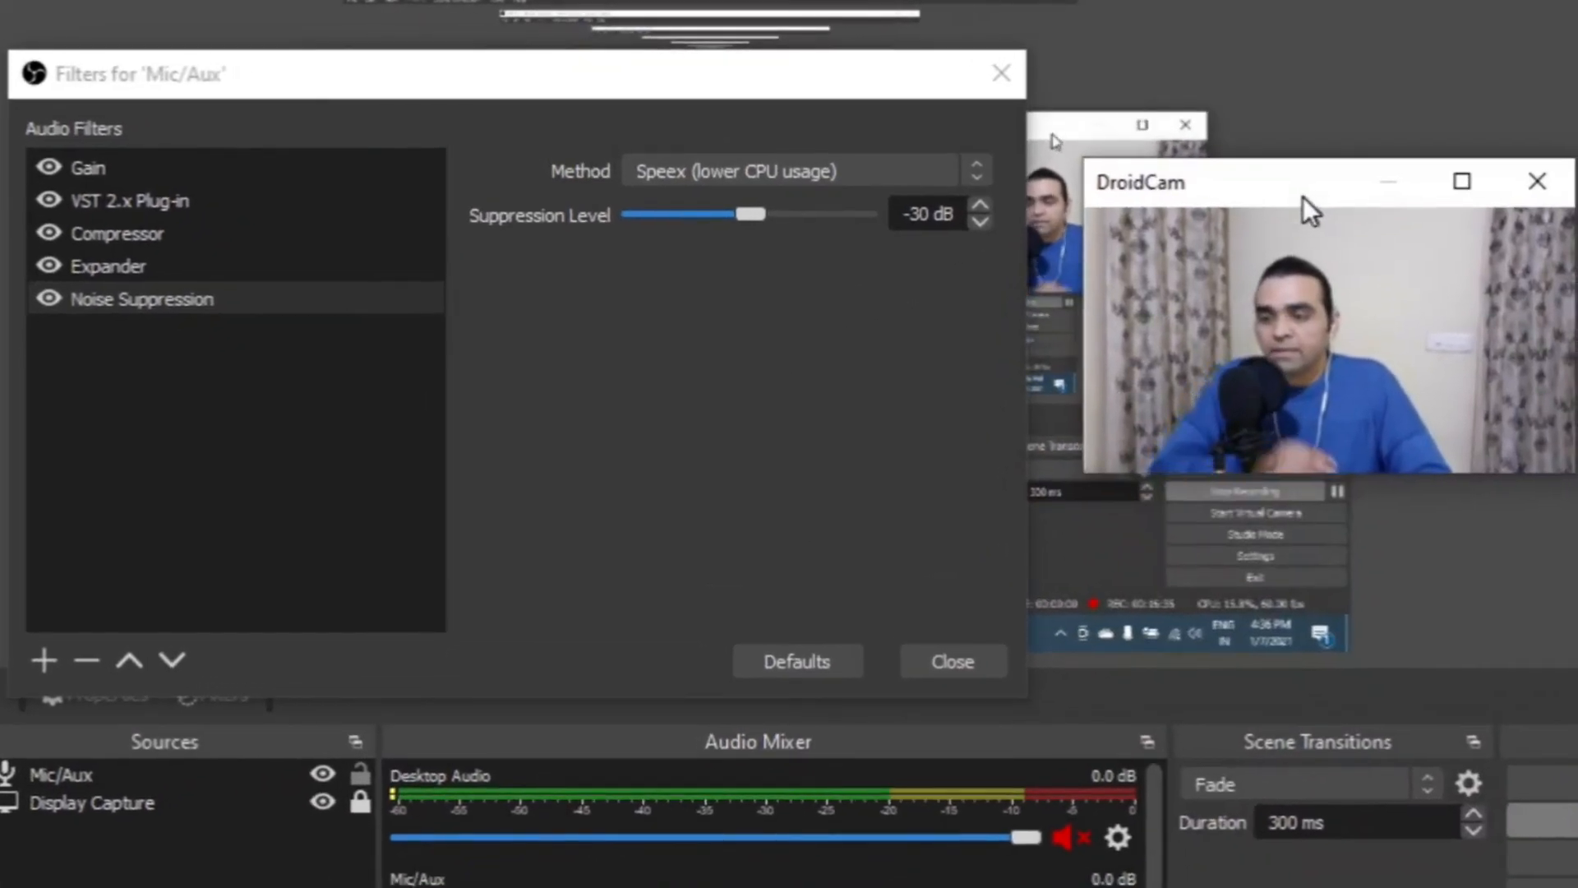
{"action": "left_click_drag", "start_coordinate": [1303, 197], "coordinate": [1261, 188]}
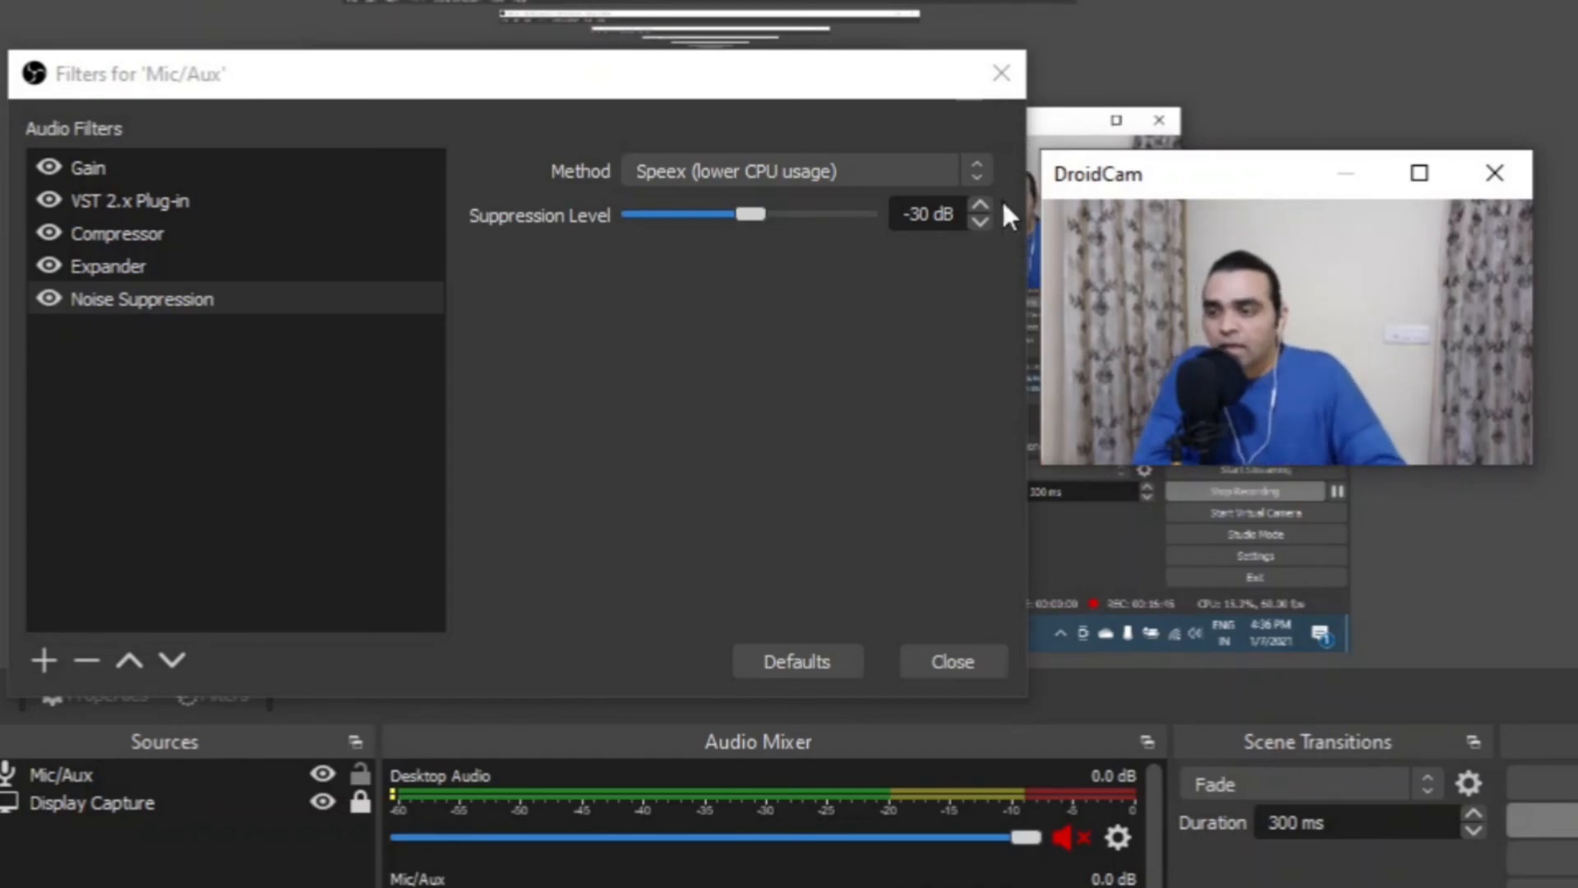
{"action": "left_click_drag", "start_coordinate": [751, 215], "coordinate": [675, 213]}
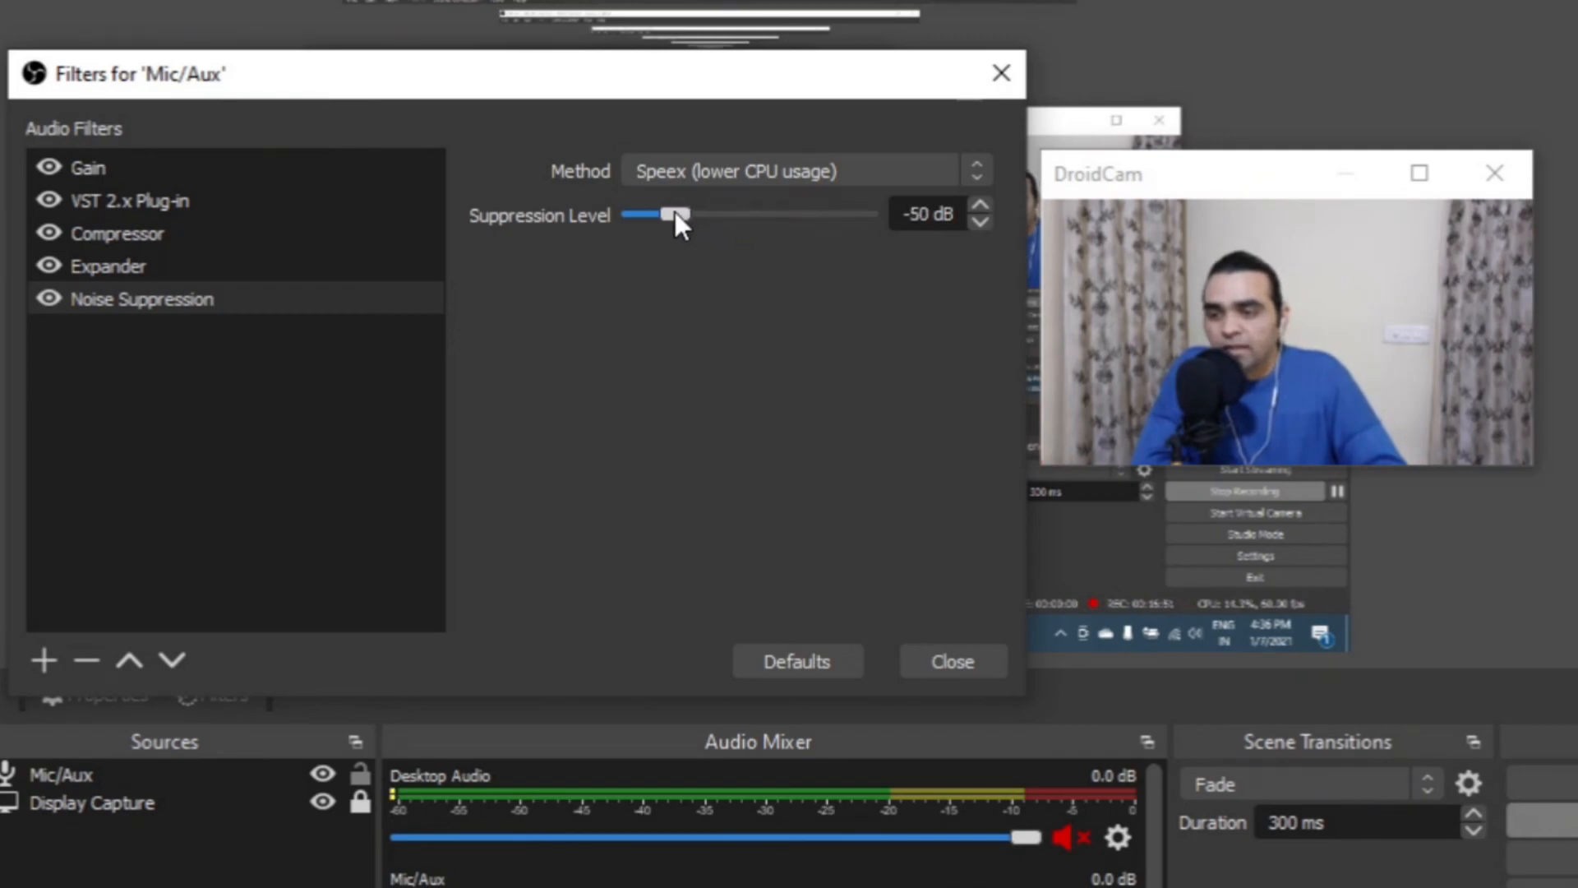